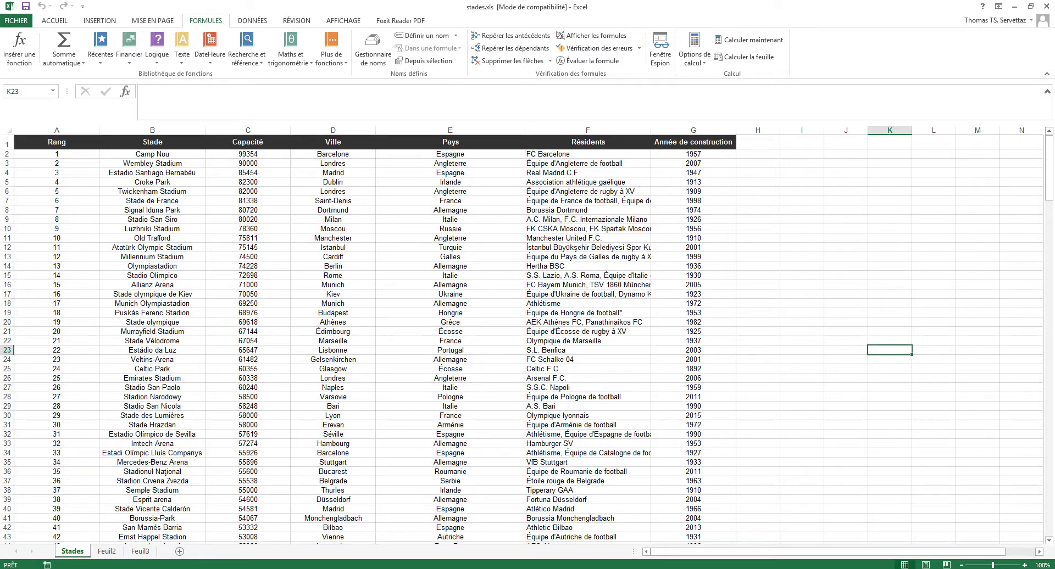
Step: Insert five blank rows above the stadium table's header row
left_click(9, 143)
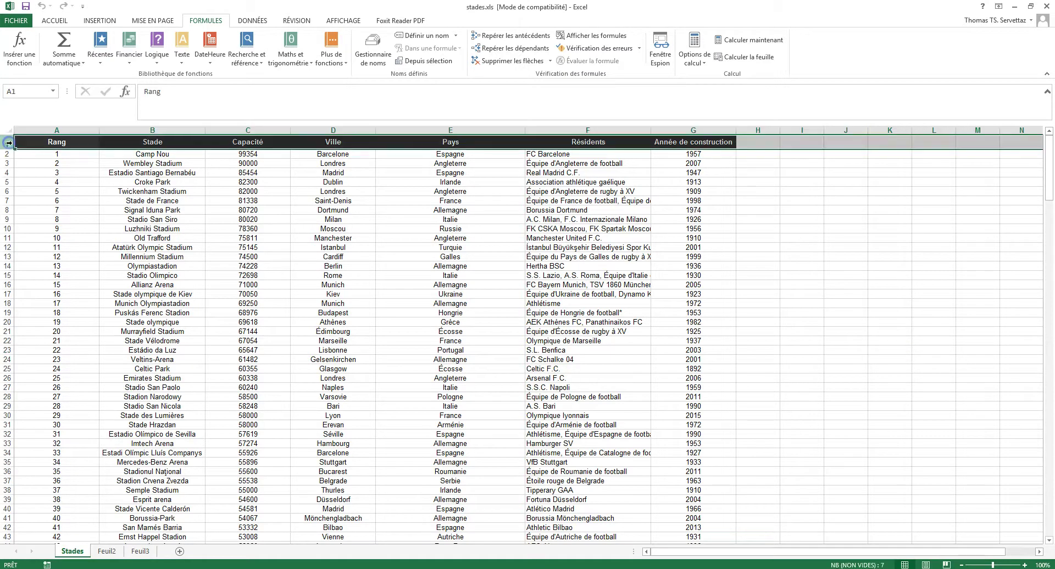
key("ctrl+plus")
key("ctrl+plus")
key("ctrl+plus")
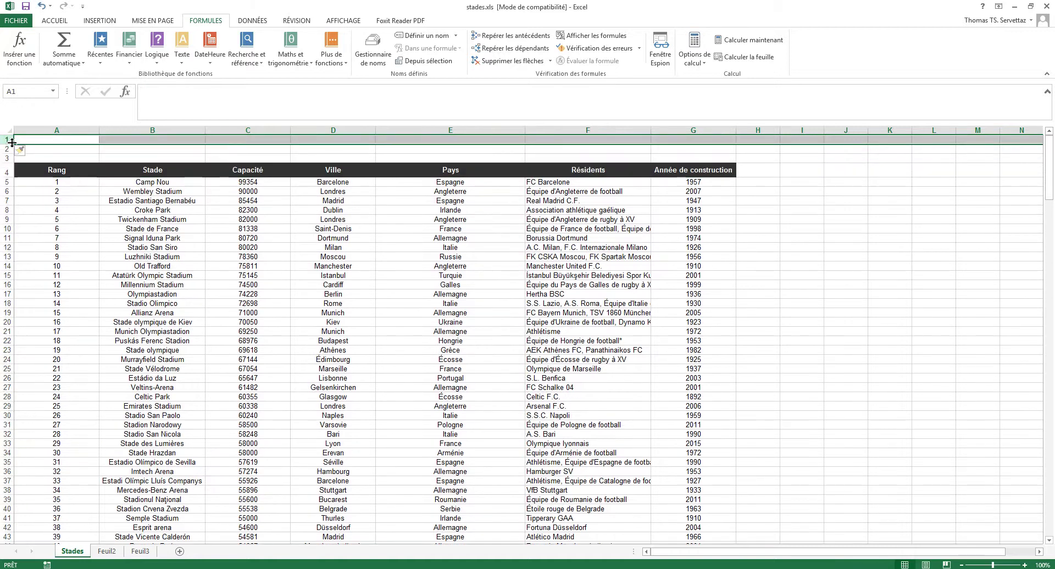
key("ctrl+plus")
key("ctrl+plus")
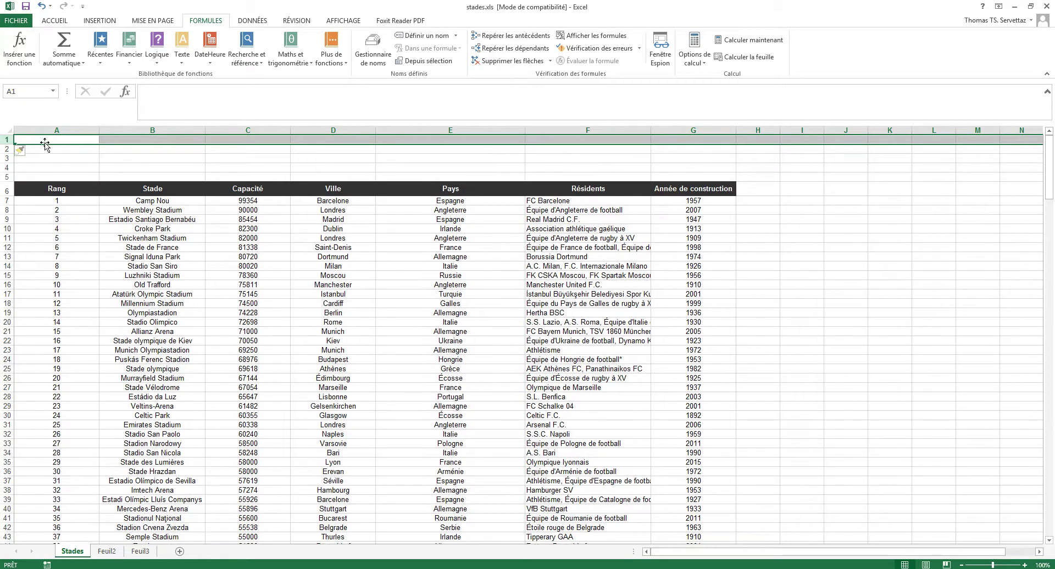
Step: Enter the function names NBVAL in cell A2 and SOMME.SI in cell A3
left_click(56, 139)
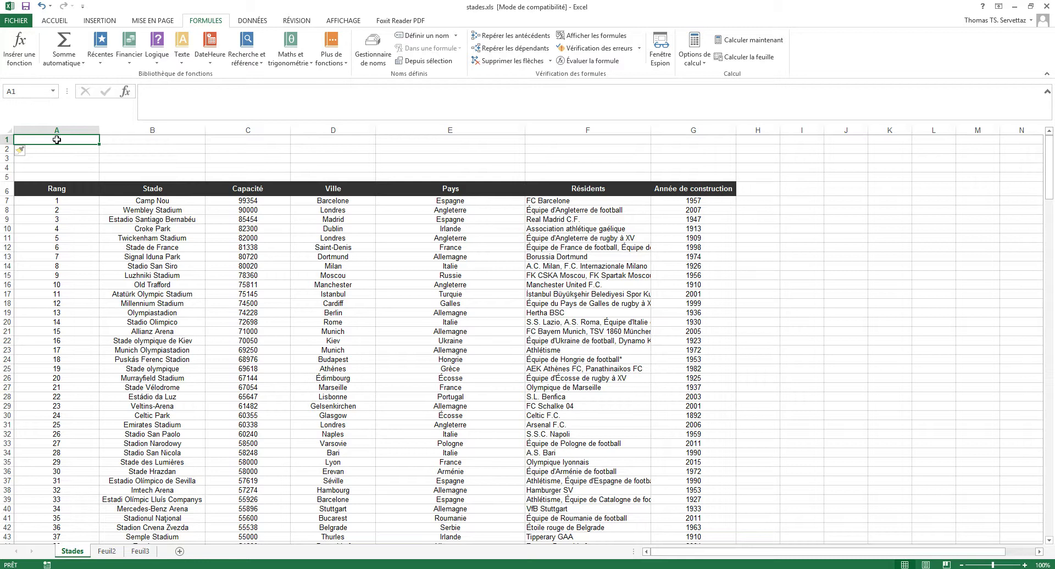
key("Down")
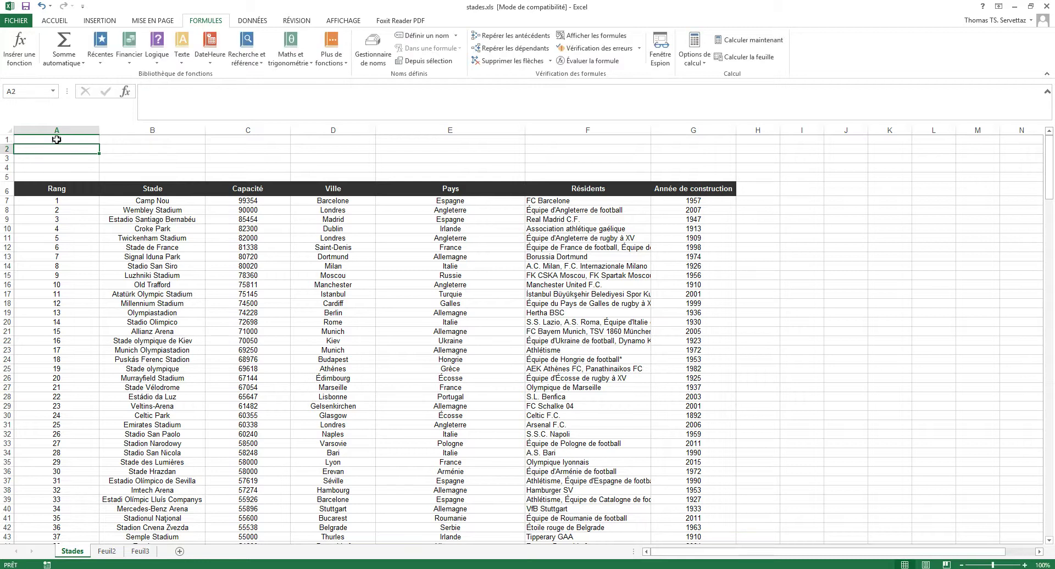
type("NBVAL")
key("Return")
key("Return")
key("Up")
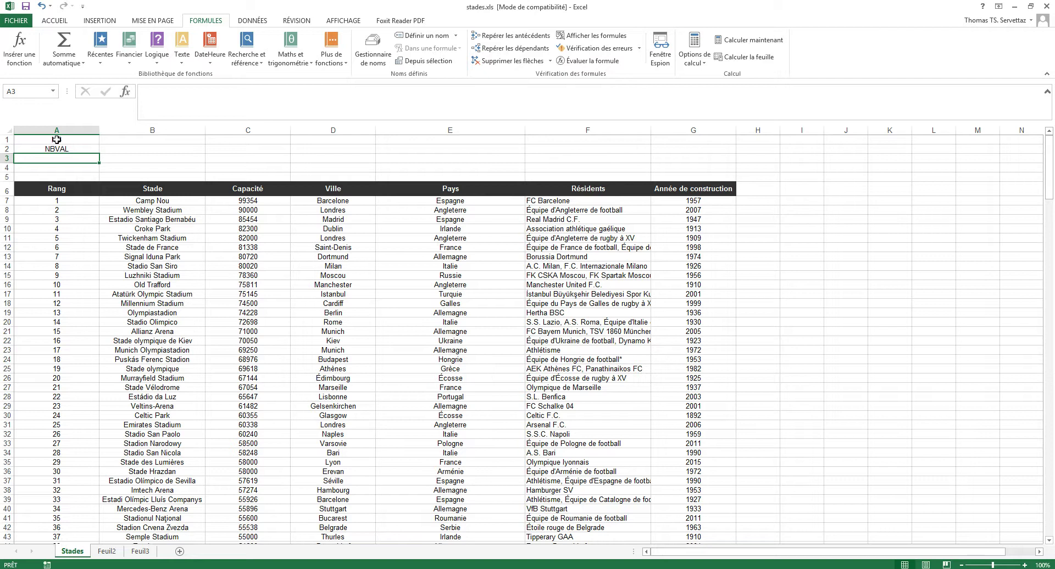
type("SOMME")
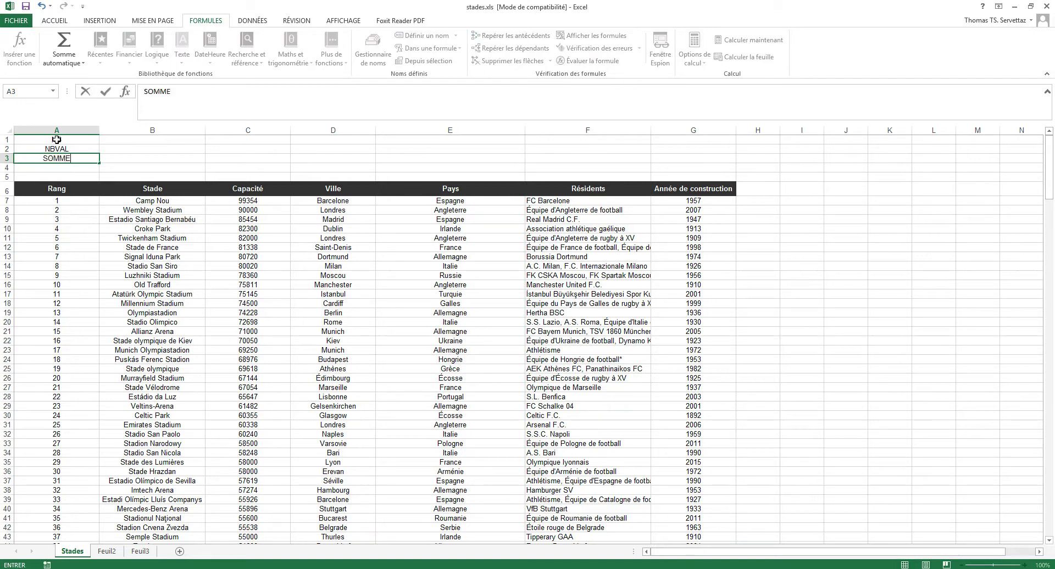
type(".SI")
key("Return")
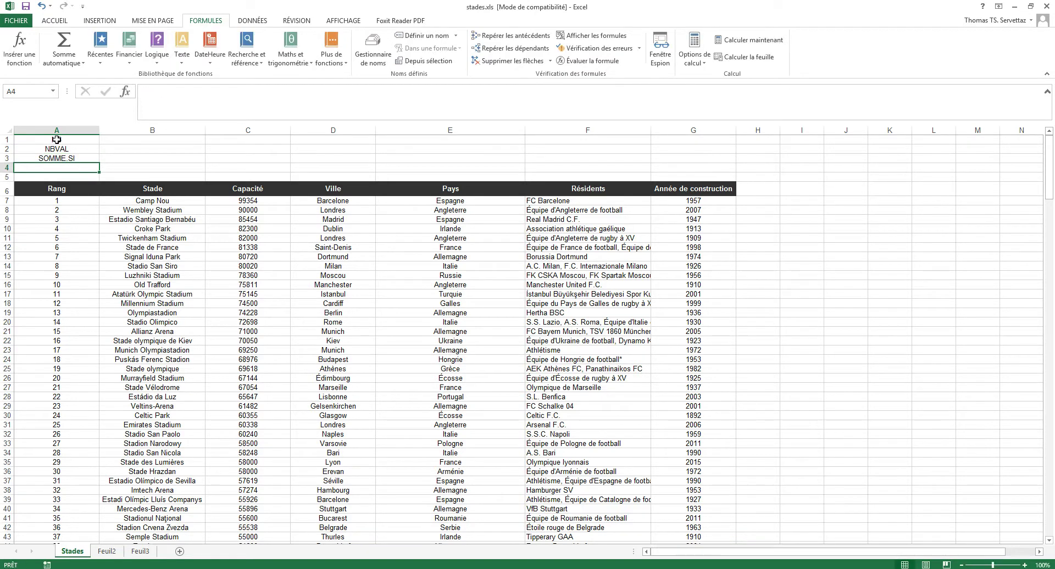
Step: Complete the function name list with NB.SI in A4, NB.VIDE in A5 and NB in A1
type("NB")
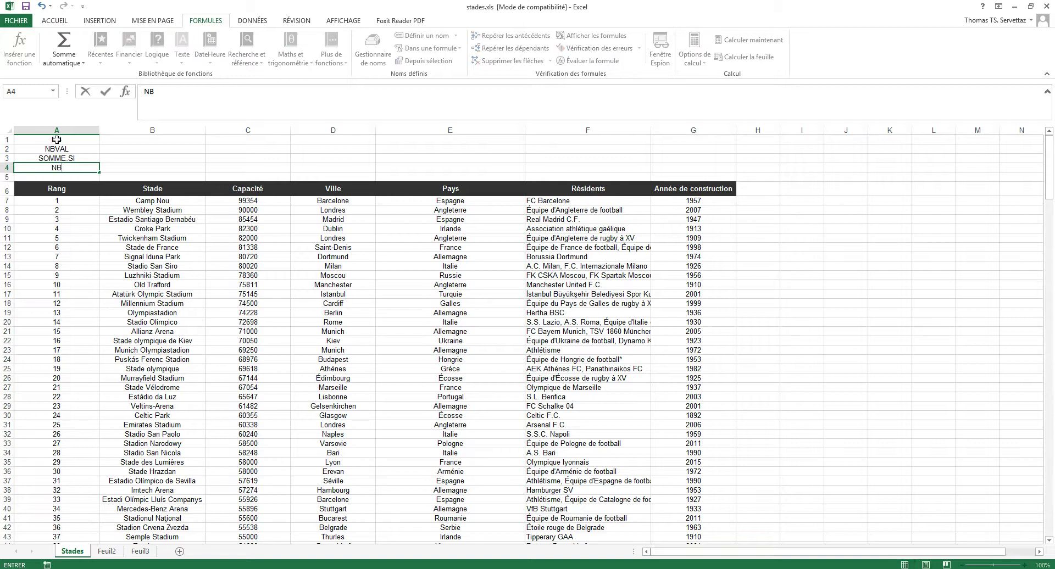
type(".SI")
key("Return")
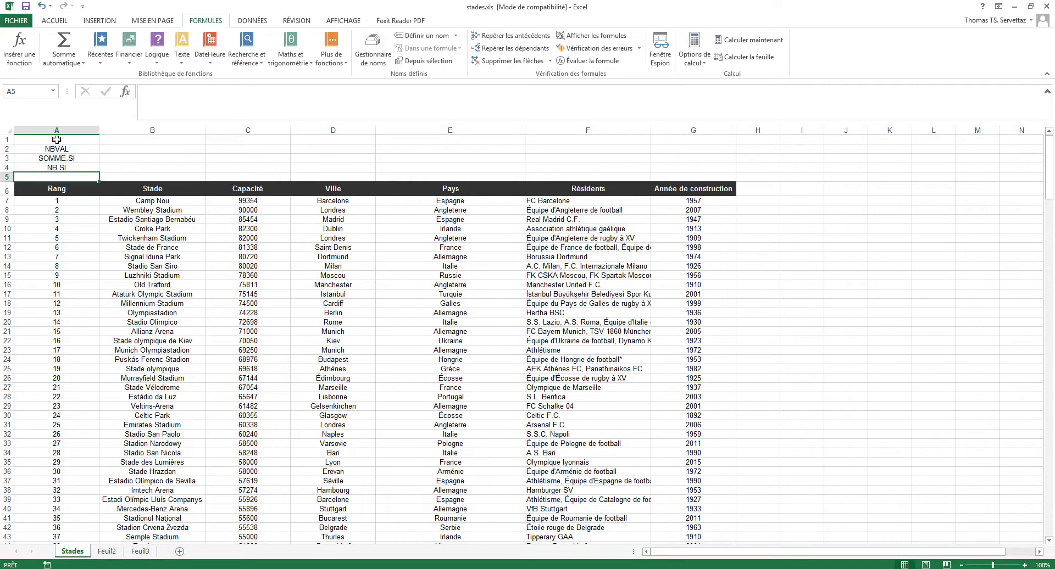
type("NB")
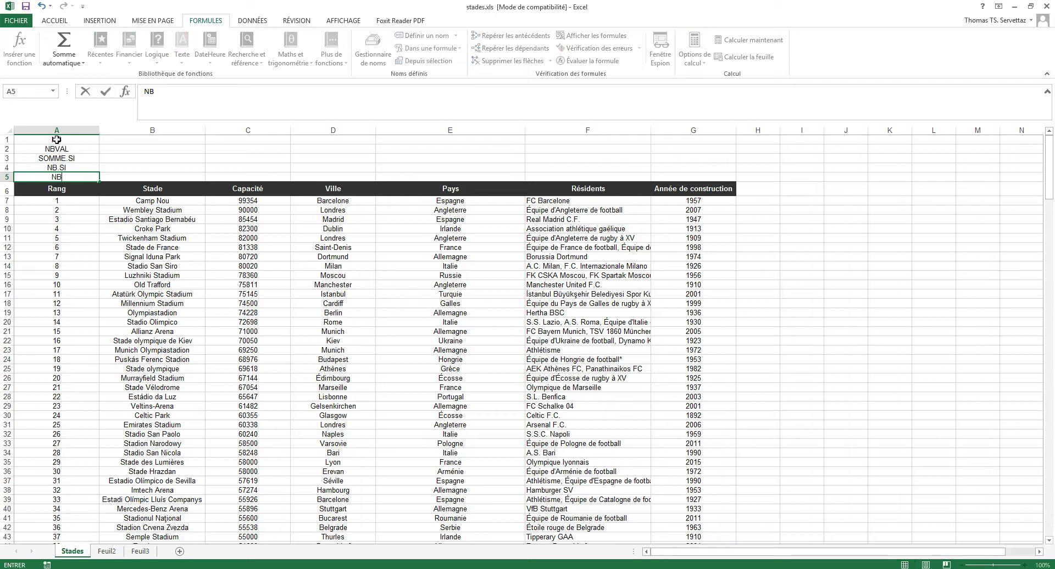
type(".SI")
type("DE")
key("Return")
Step: Insert one blank row between the function name list and the table header
left_click(8, 188)
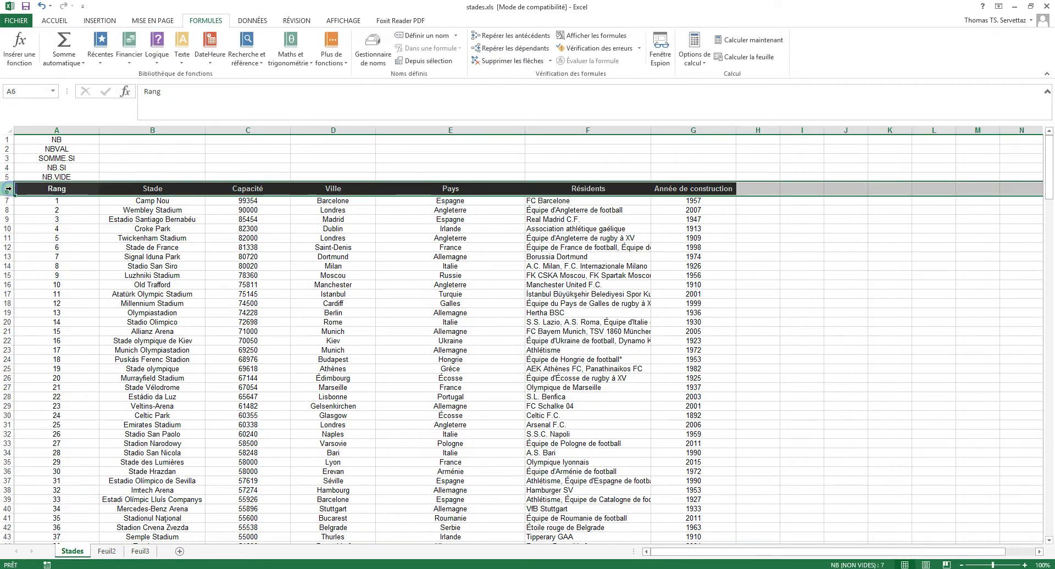
key("ctrl+plus")
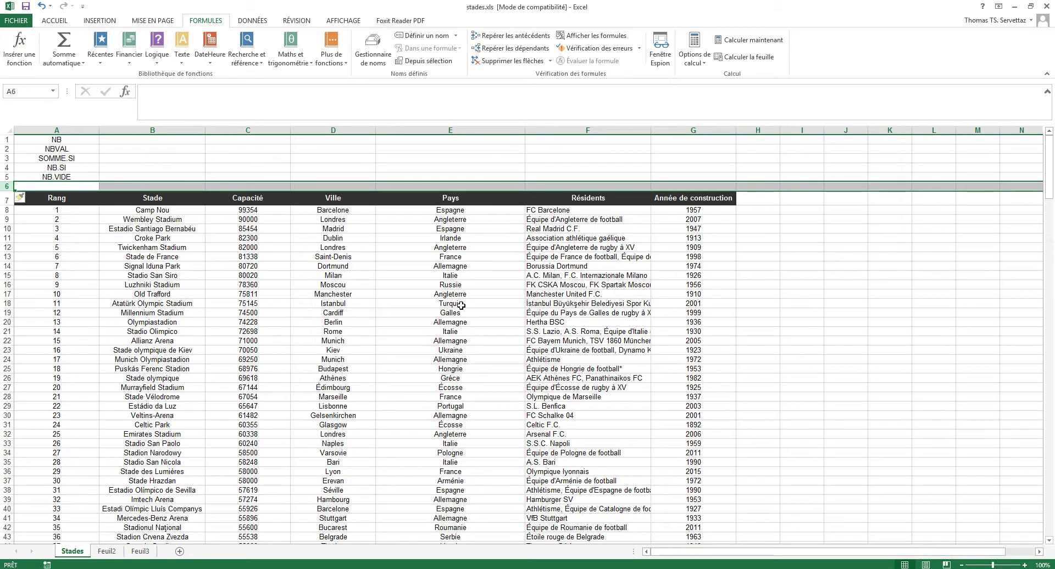
left_click(671, 350)
Step: Examine the stadium table's columns from Stade to Année de construction and its rows down to the last entry
scroll(229, 267, "down", 4)
scroll(230, 267, "up", 4)
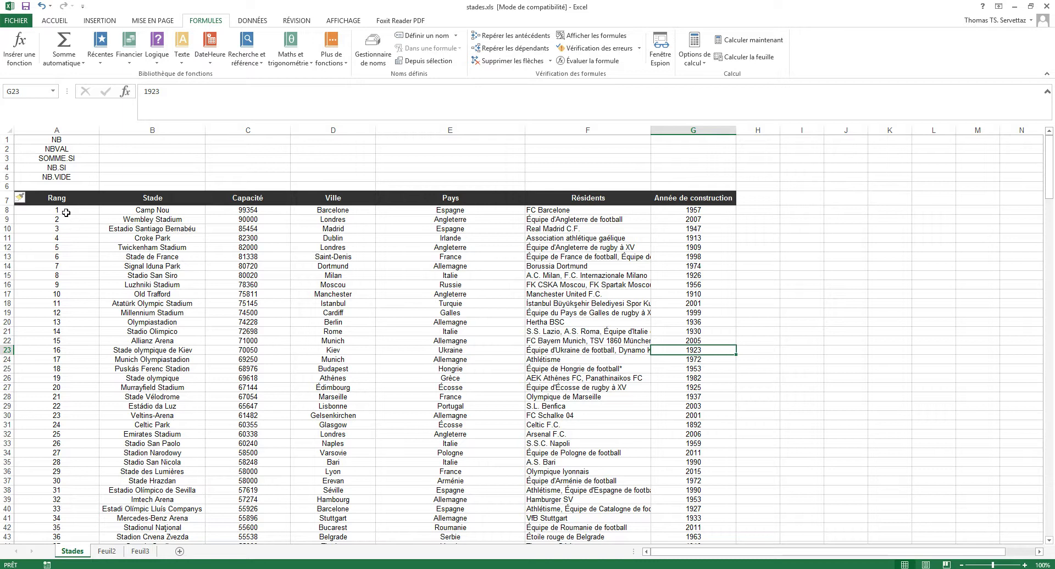
left_click(155, 214)
left_click(272, 213)
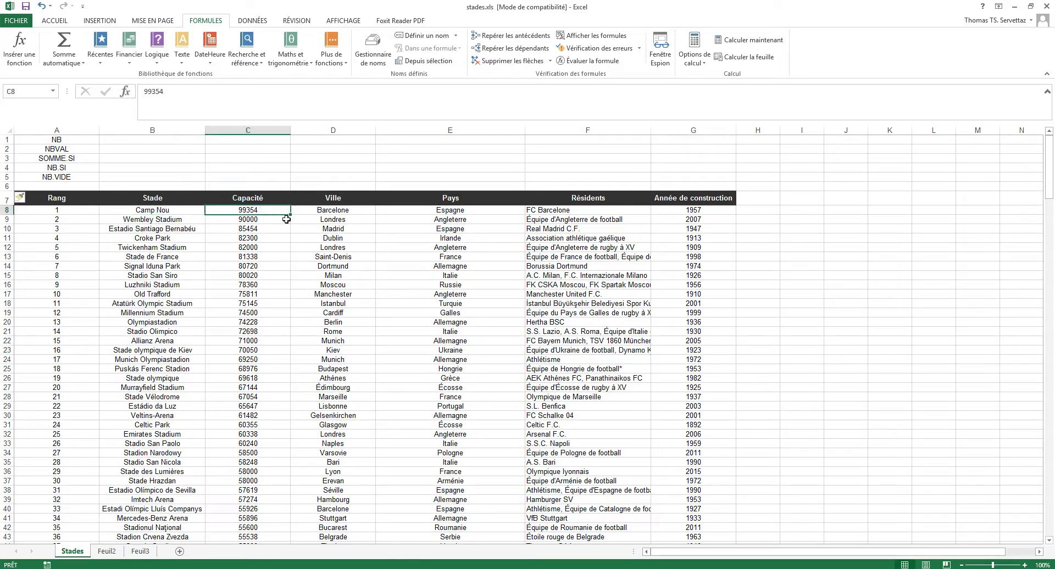
left_click(351, 211)
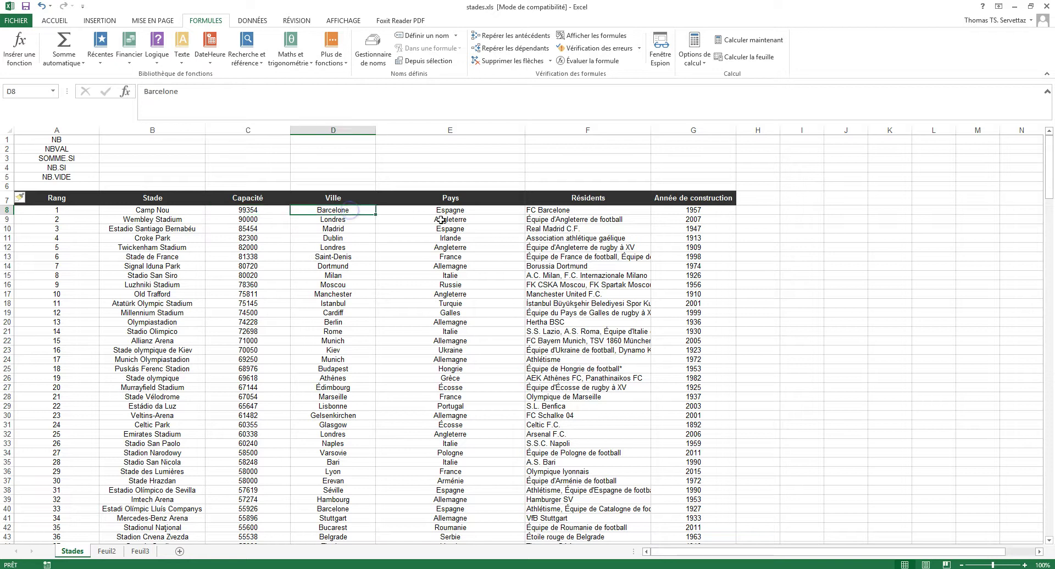
left_click(447, 212)
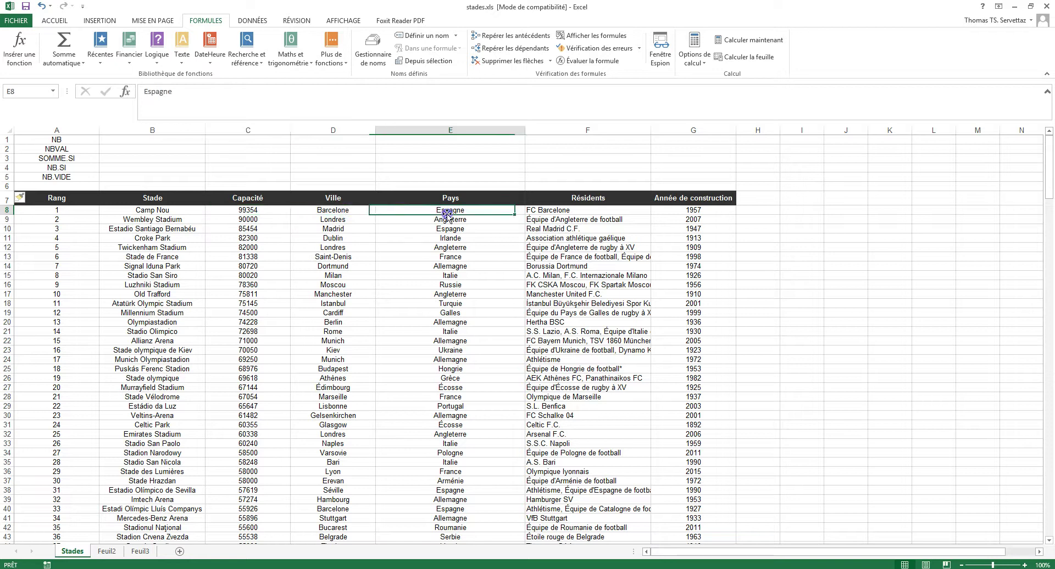
left_click(584, 212)
left_click(689, 214)
scroll(656, 257, "down", 2)
scroll(395, 289, "down", 3)
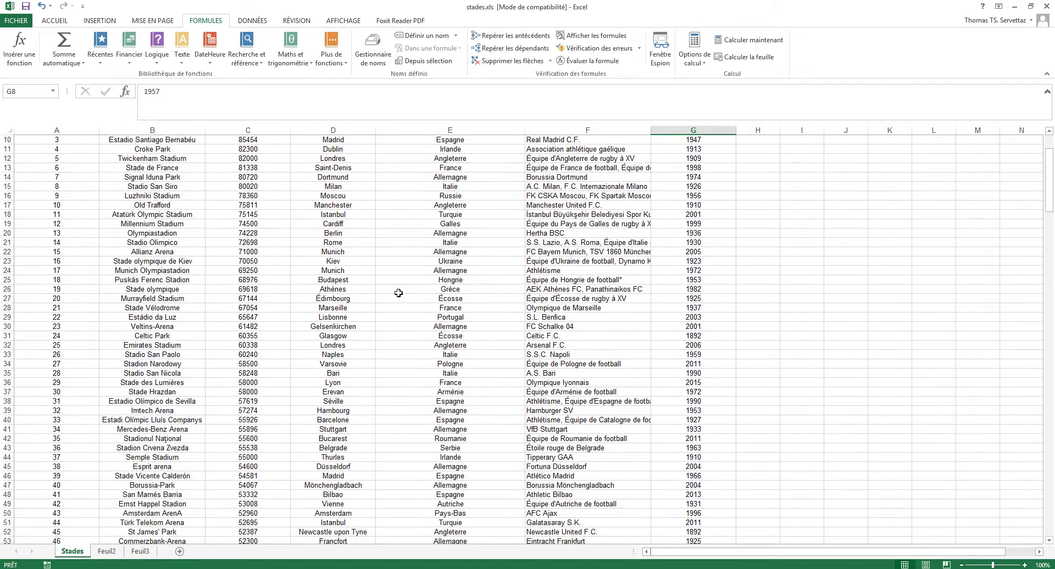
scroll(395, 289, "down", 3)
left_click_drag(1048, 225, 1045, 517)
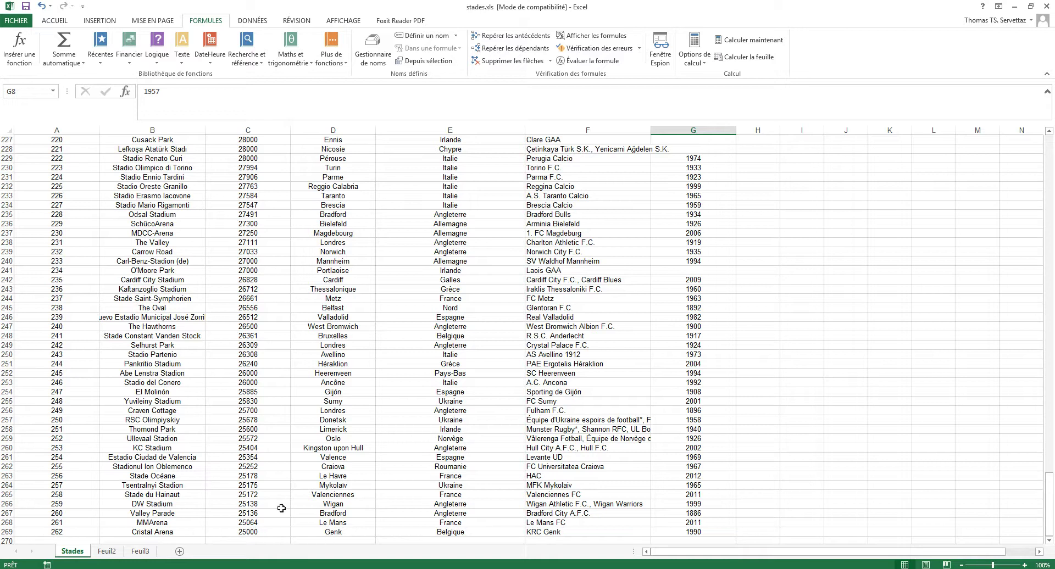
left_click_drag(1048, 494, 1041, 146)
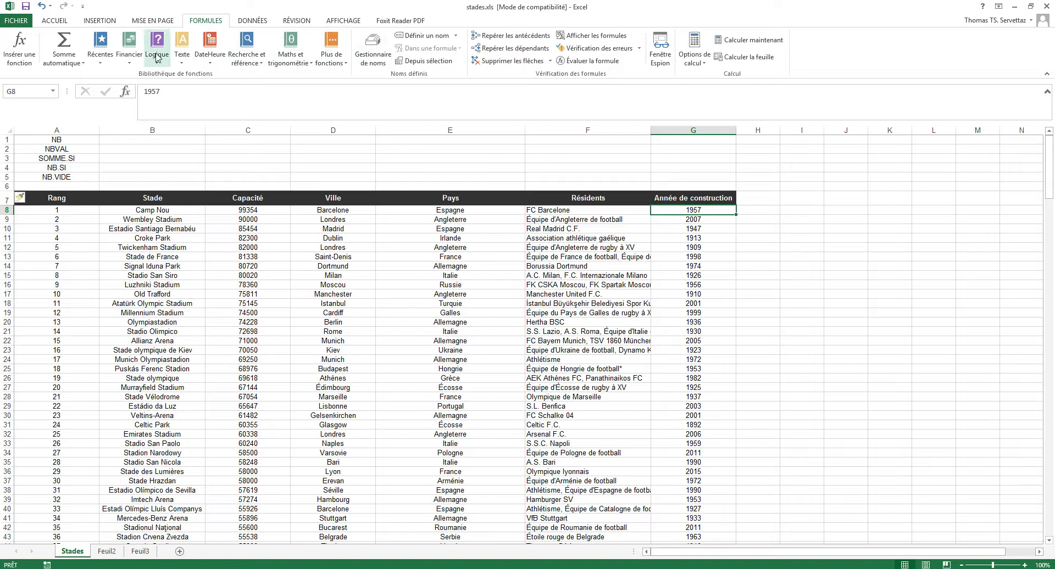
Step: Browse the list of available statistical functions
left_click(338, 65)
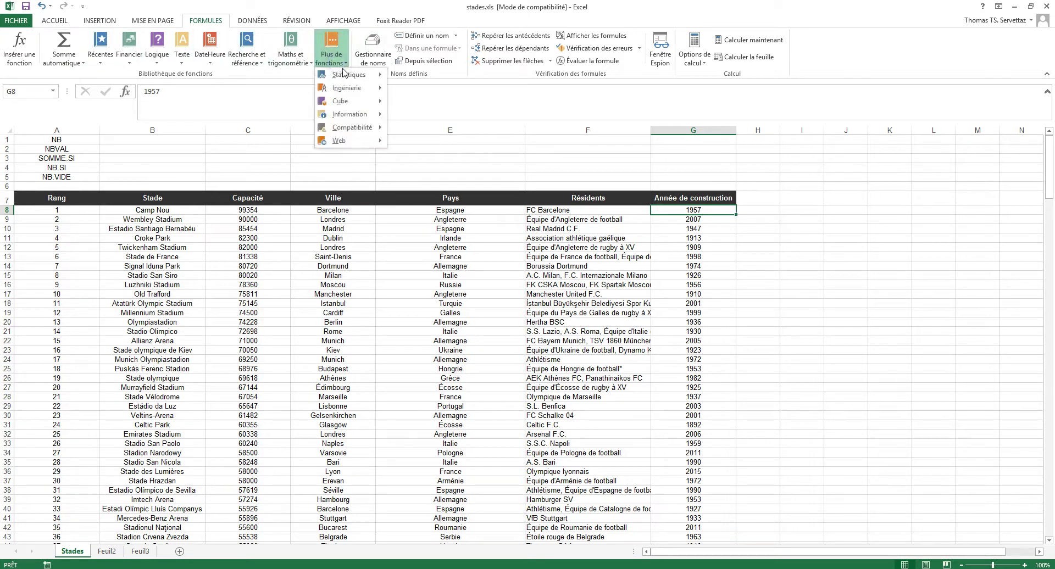
mouse_move(346, 80)
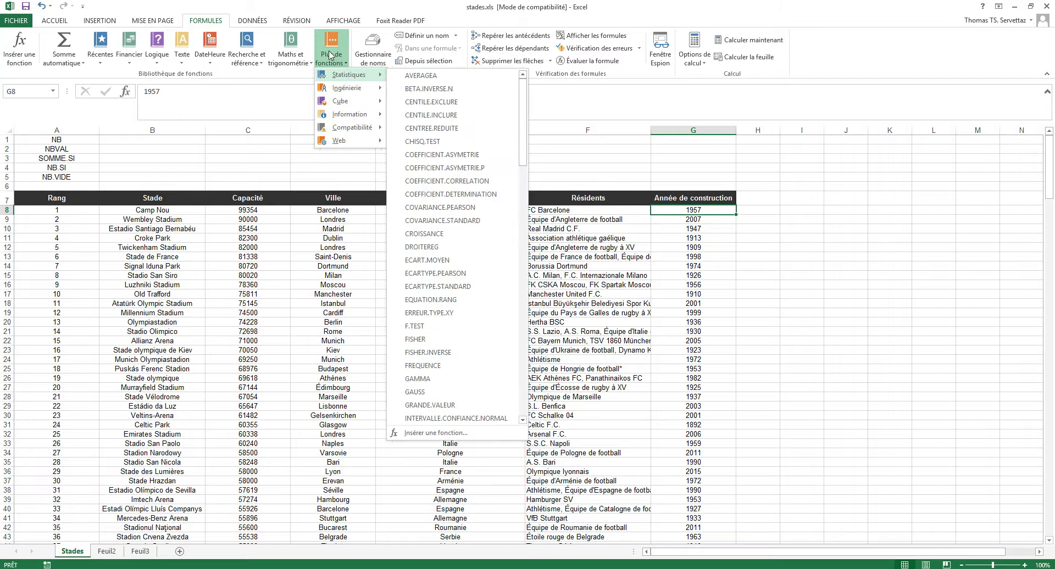
left_click(214, 21)
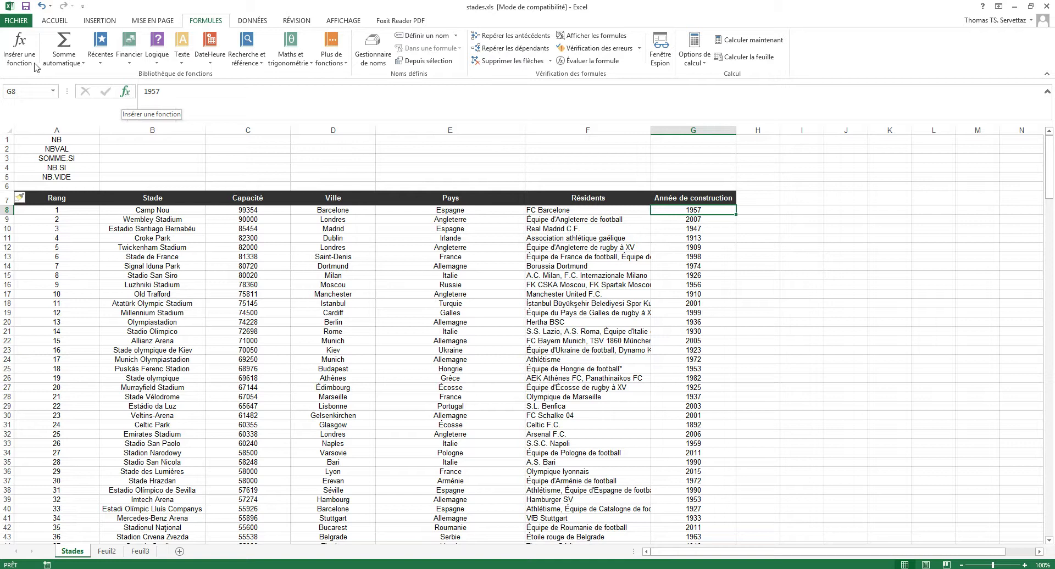
Step: Search the function library for NB across all categories and read the NB function's description without inserting it
left_click(17, 56)
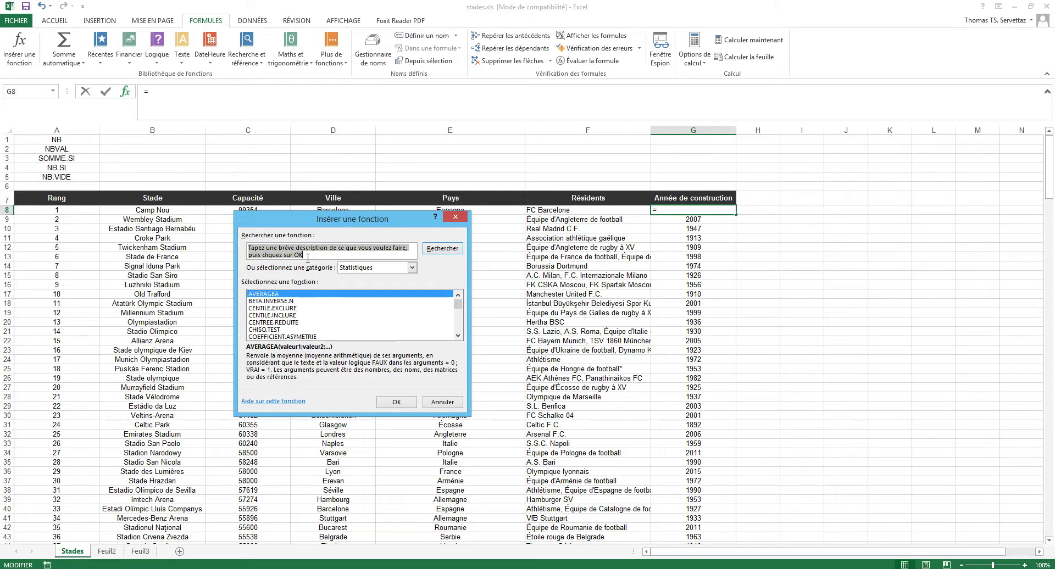
type("NB")
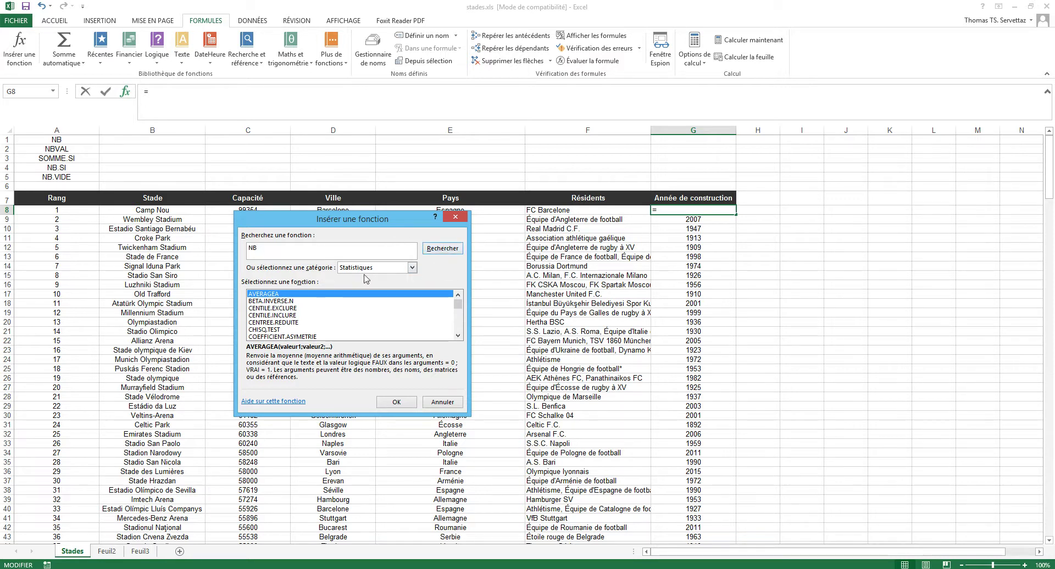
left_click(380, 268)
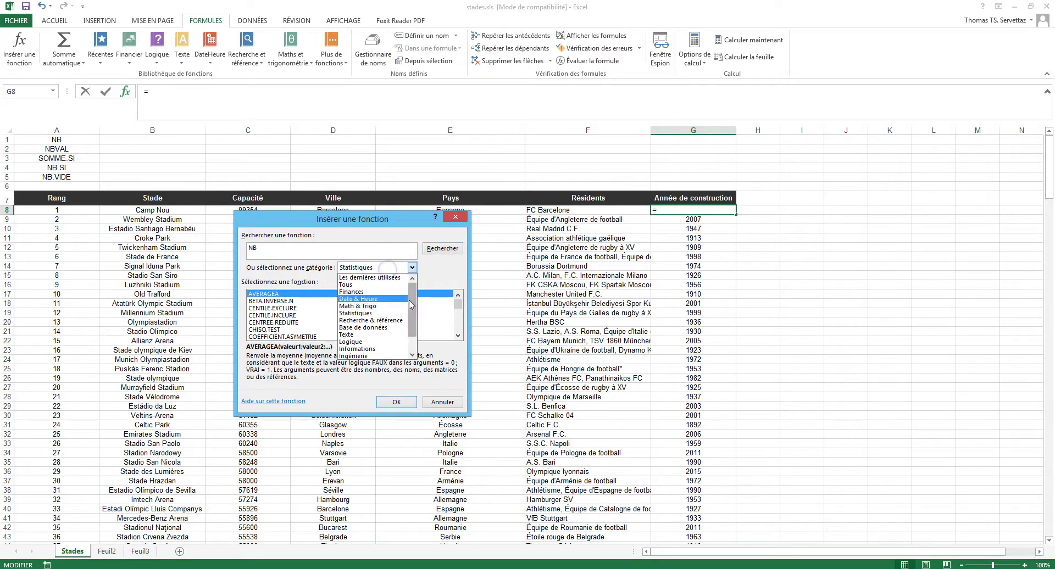
left_click(356, 284)
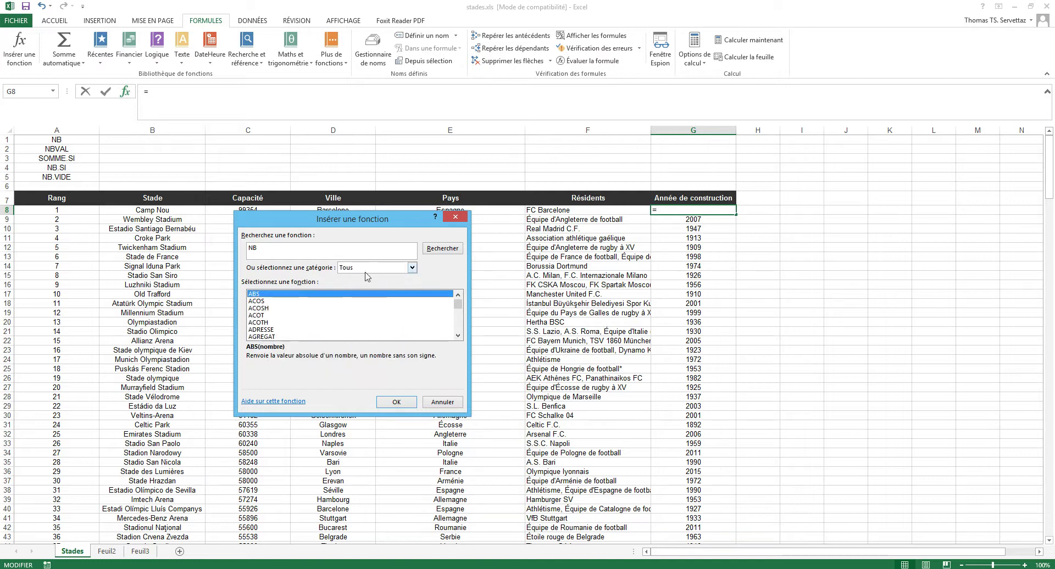
left_click(443, 249)
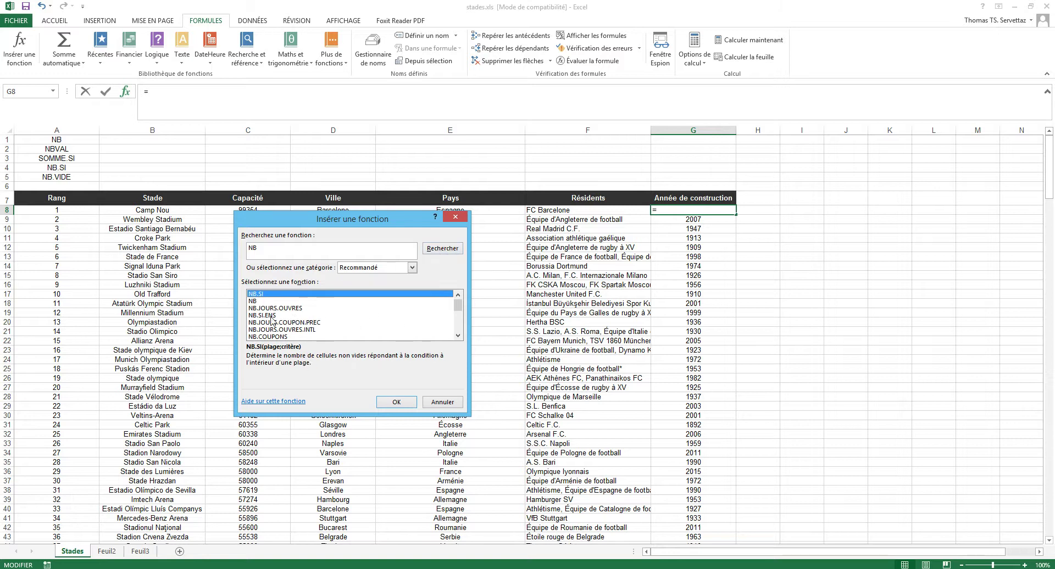
left_click(253, 302)
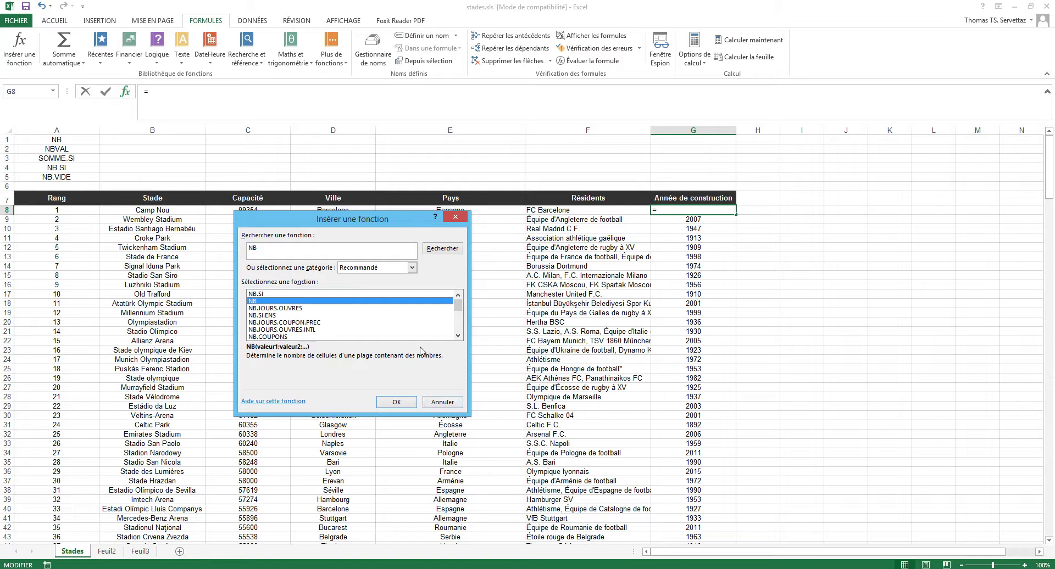
left_click(444, 401)
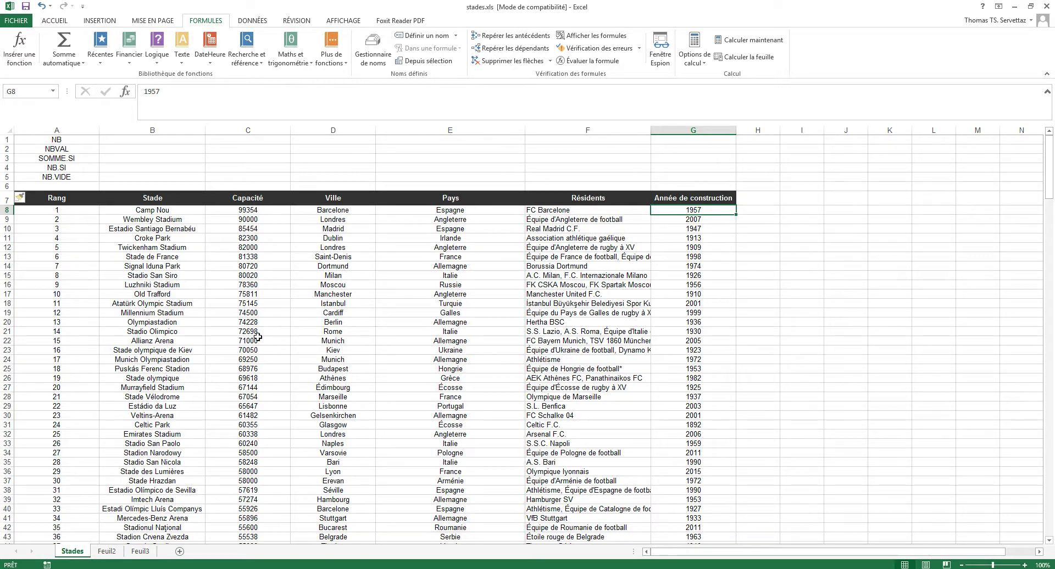
Step: Enter an NB formula in cell B1 that counts the numeric cells in range A8:B9
scroll(208, 308, "down", 6)
scroll(209, 329, "up", 6)
left_click(155, 138)
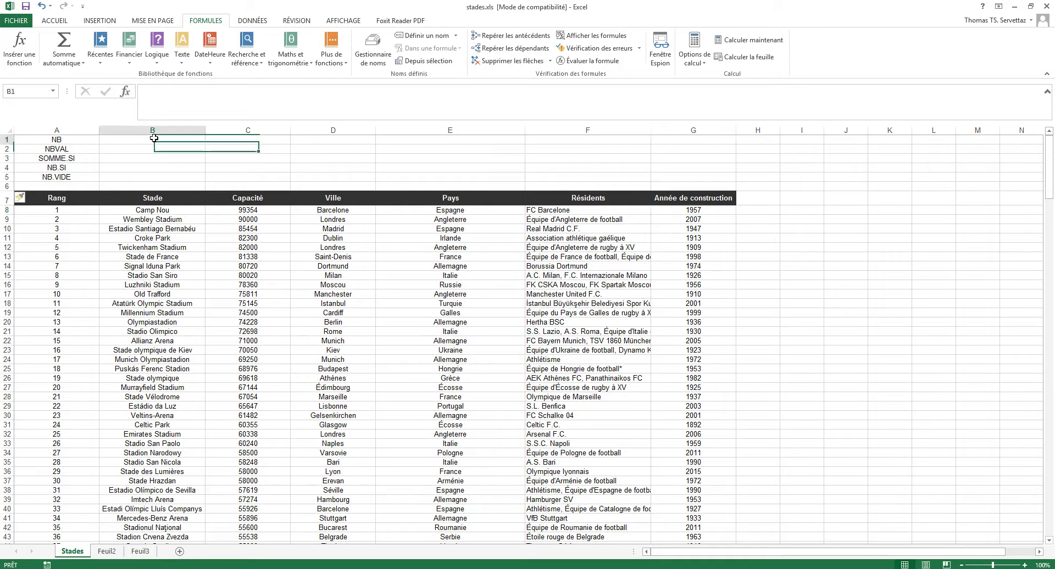
type("=nb")
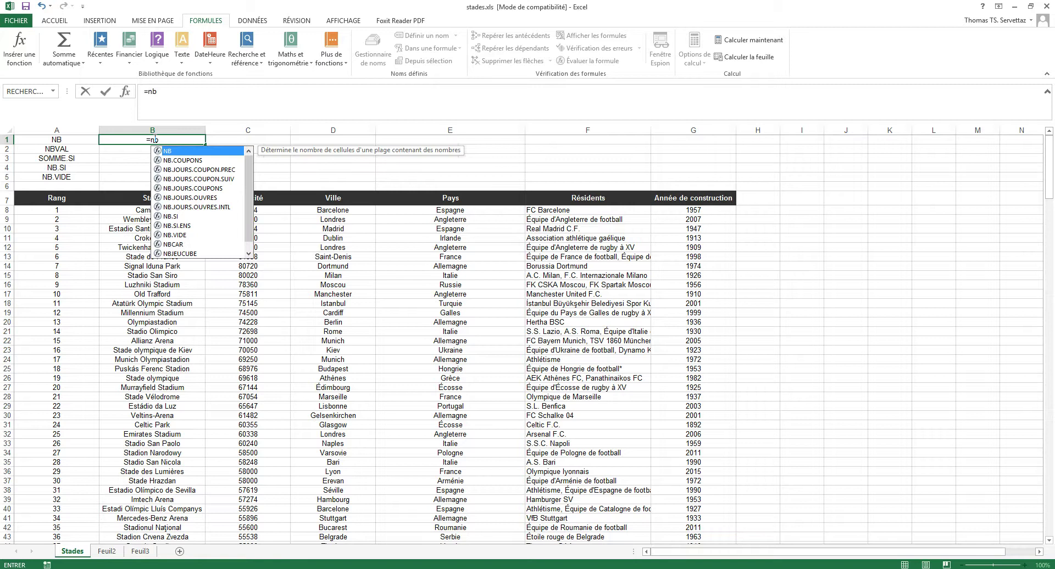
type("(")
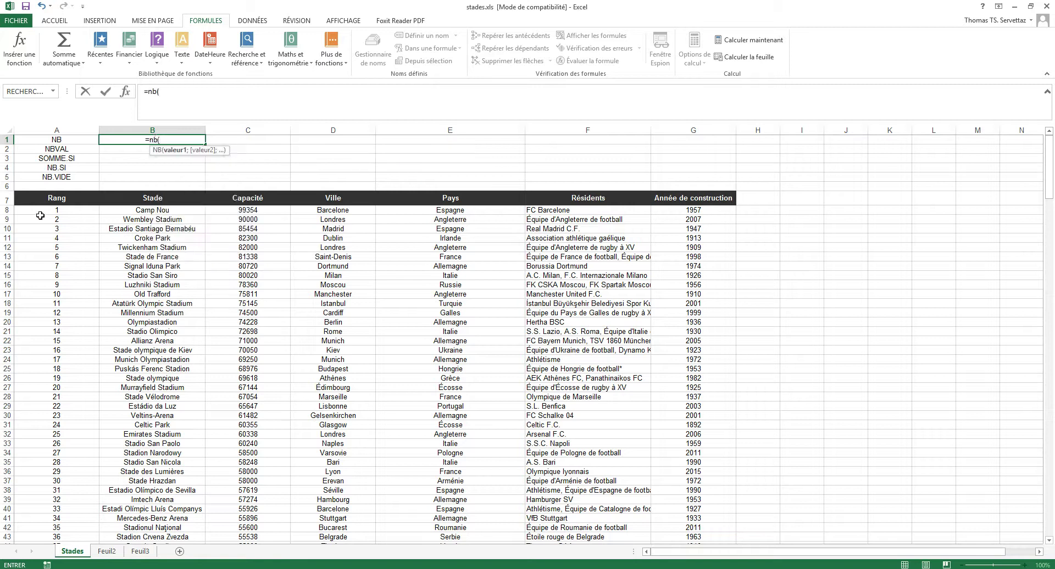
left_click_drag(38, 212, 144, 216)
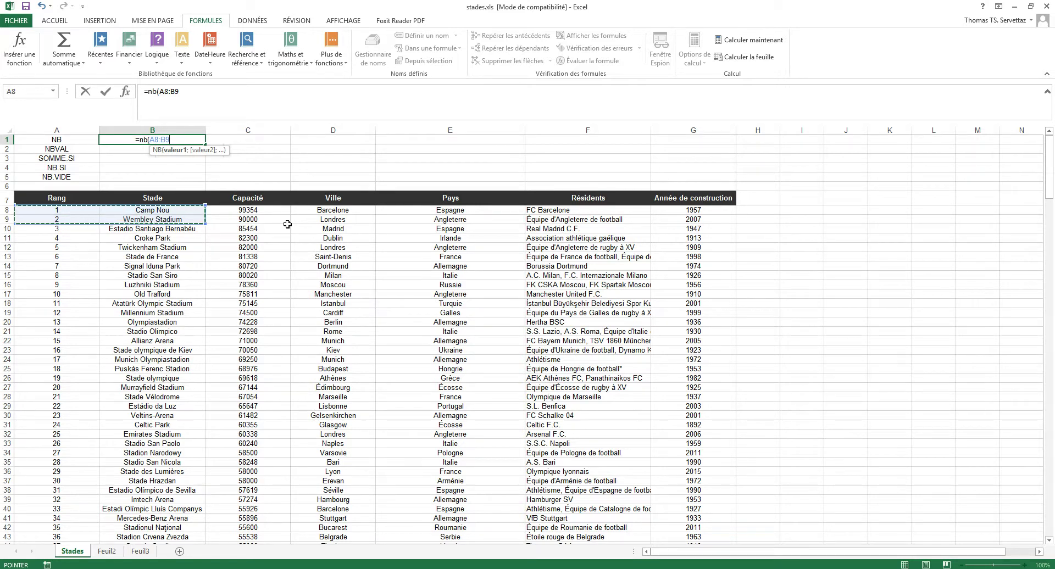
type(")")
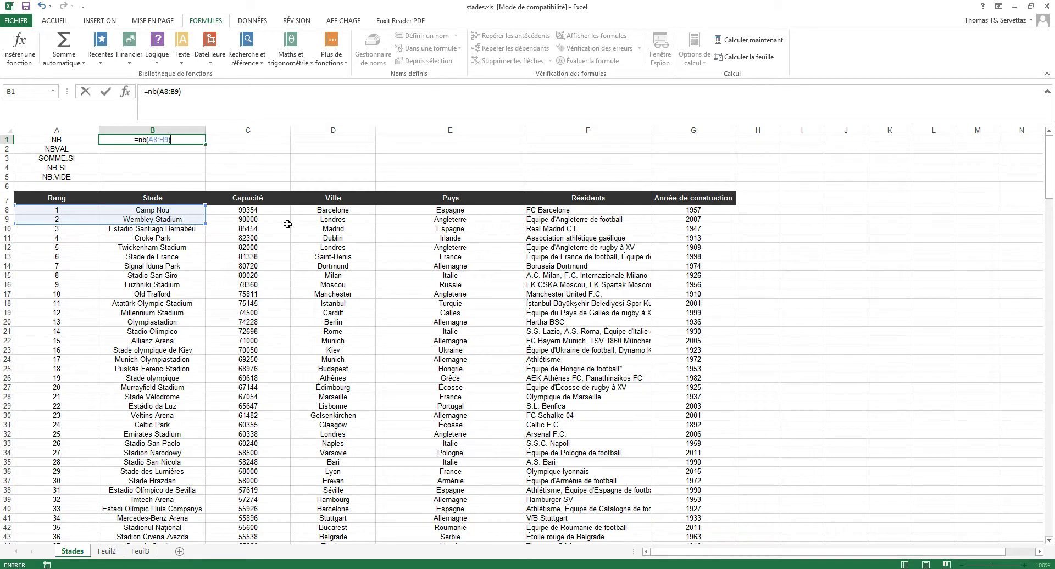
key("Return")
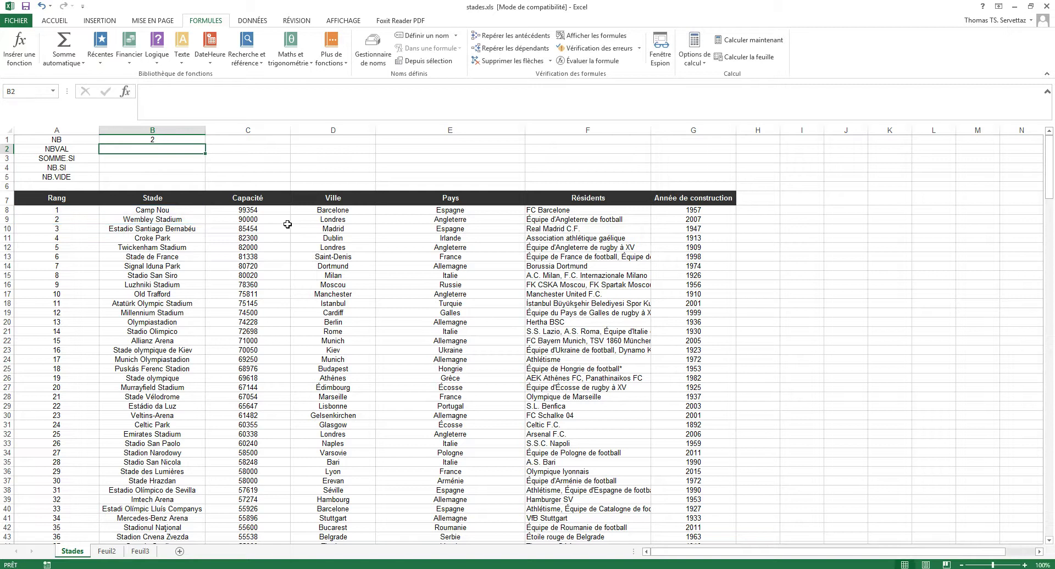
Step: Extend the NB formula's range in B1 to A8:C9 so it includes the first two Capacité values
double_click(189, 140)
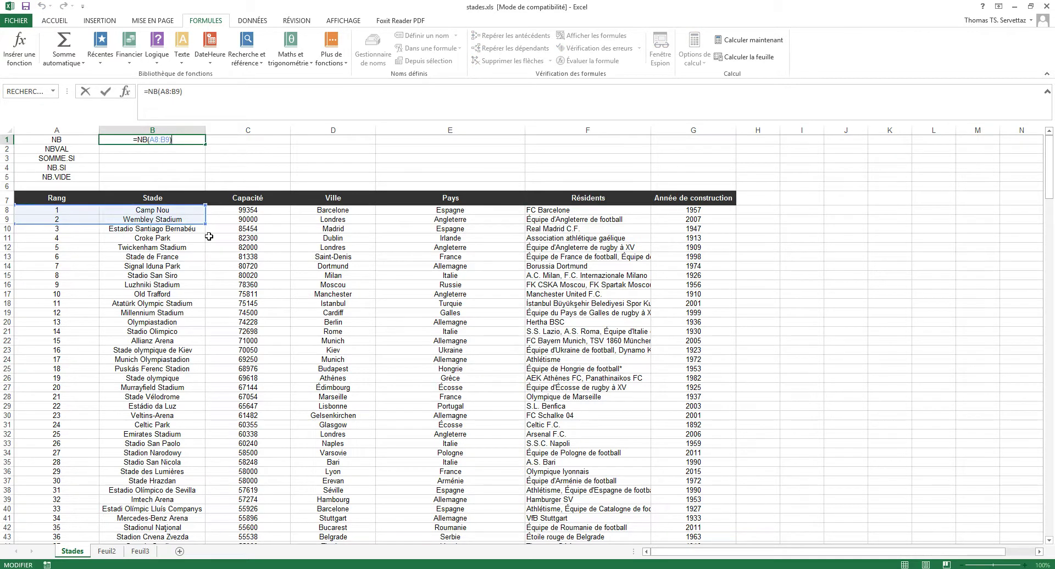
left_click_drag(205, 224, 268, 221)
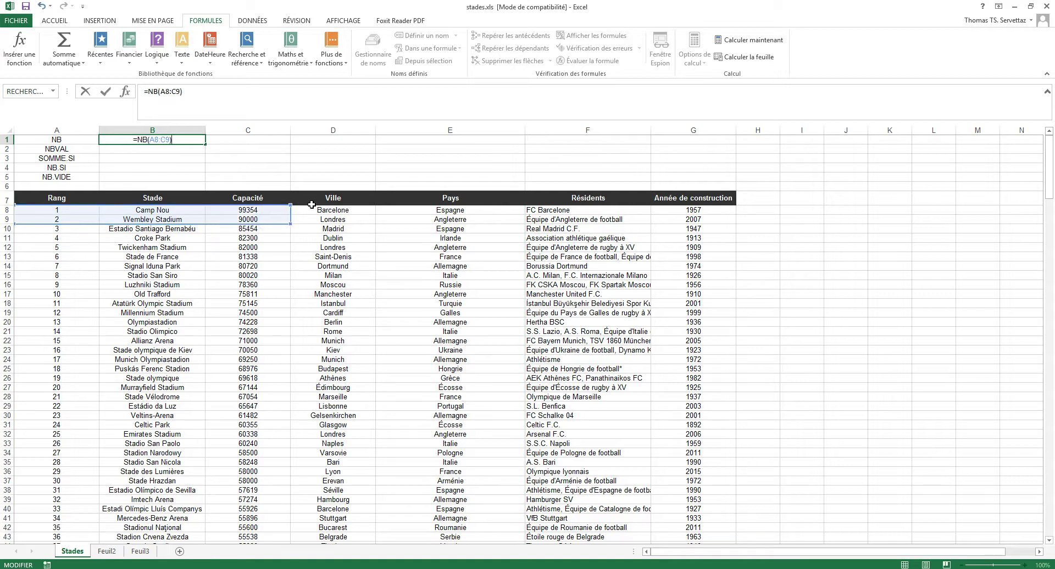
key("Return")
double_click(152, 141)
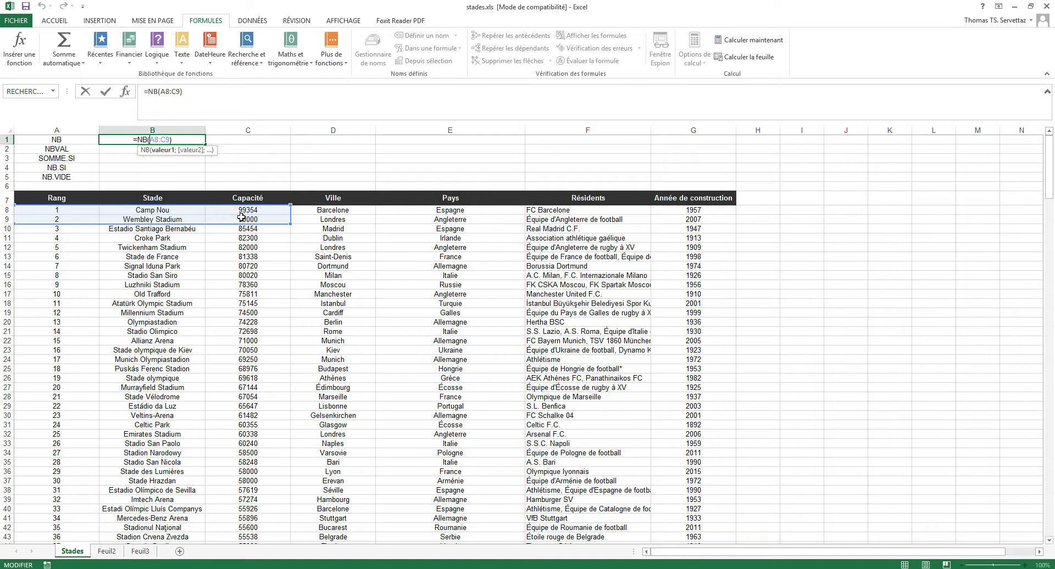
key("Escape")
Step: Search the function library for NBVAL from cell B2 and read its description and arguments without inserting it
left_click(131, 150)
left_click(125, 91)
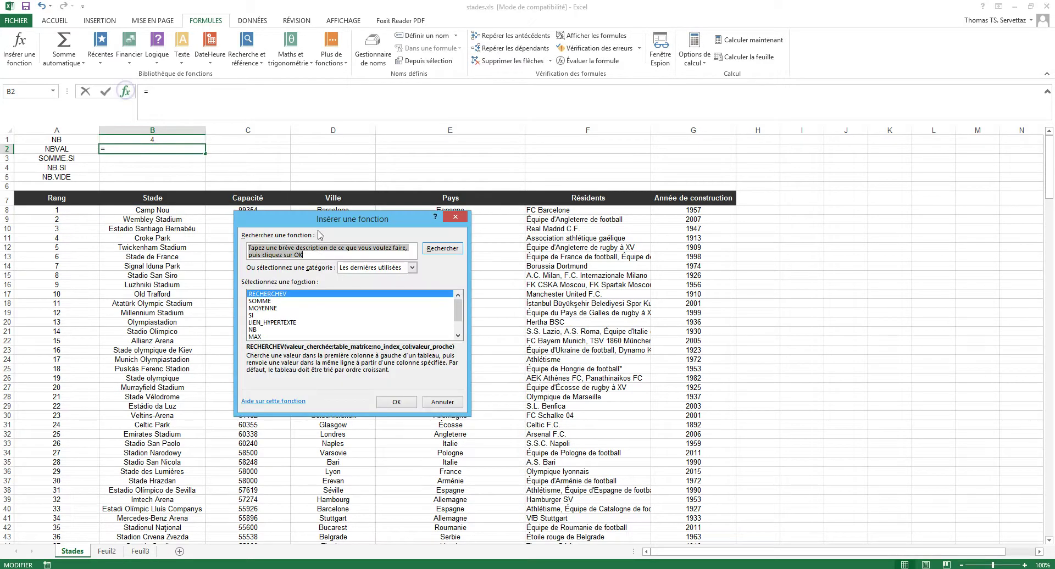
type("NBVAL")
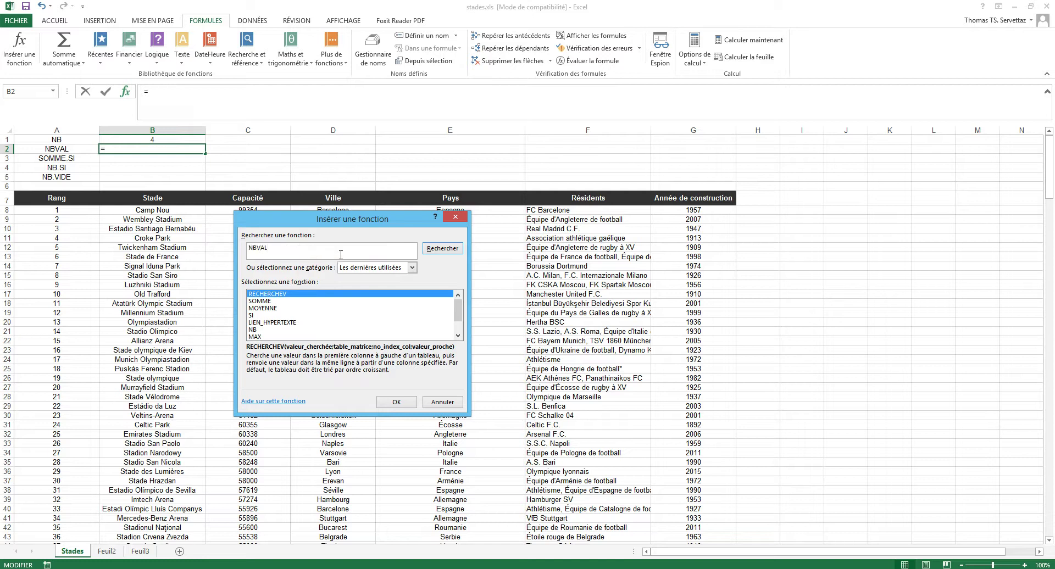
left_click(442, 248)
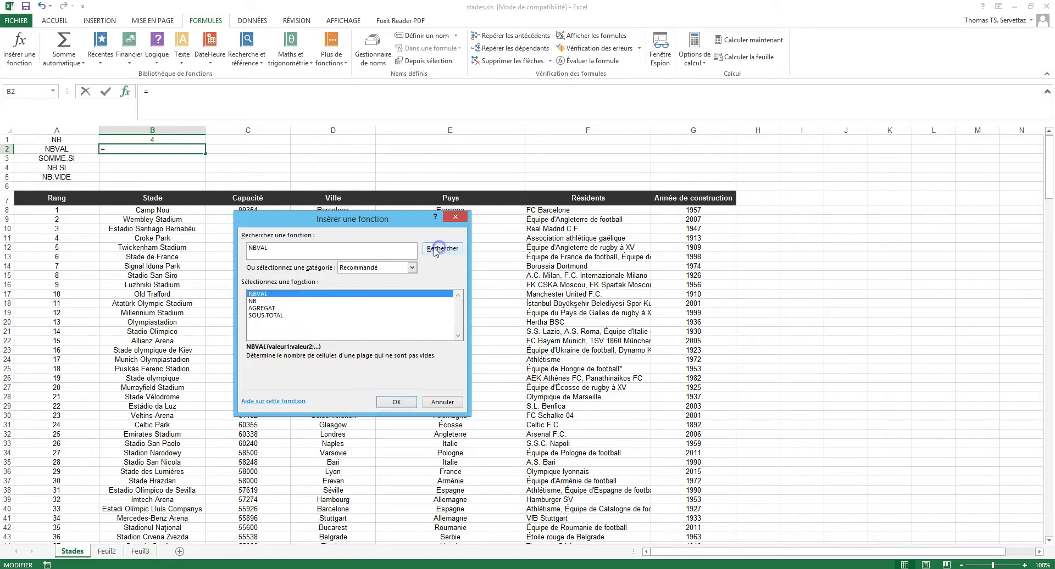
left_click(277, 295)
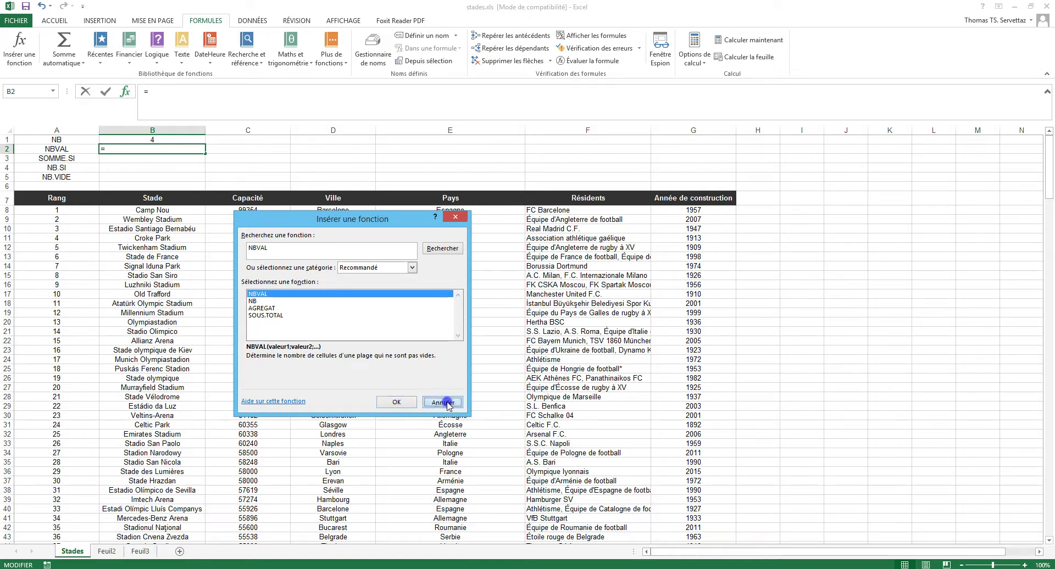
left_click(401, 407)
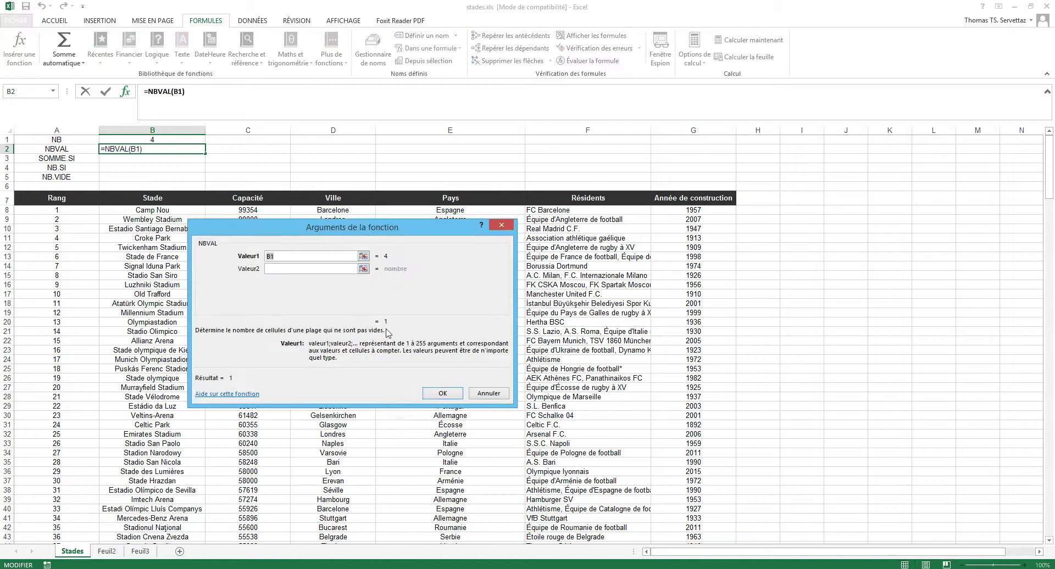
left_click(486, 394)
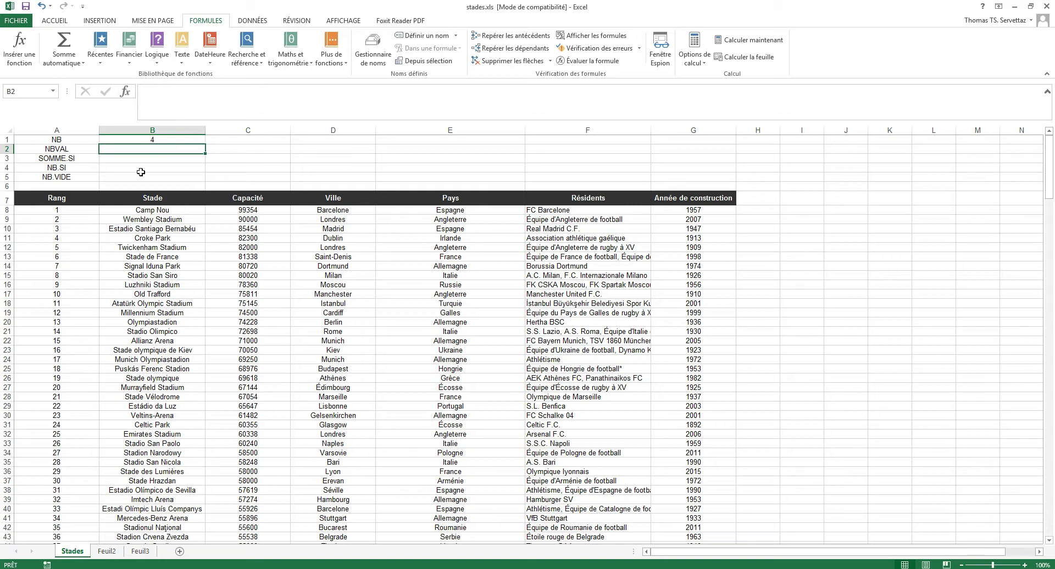
Step: Enter an NBVAL formula in B2 over range D5:D8 and review which cells it covers
type("=nbval(")
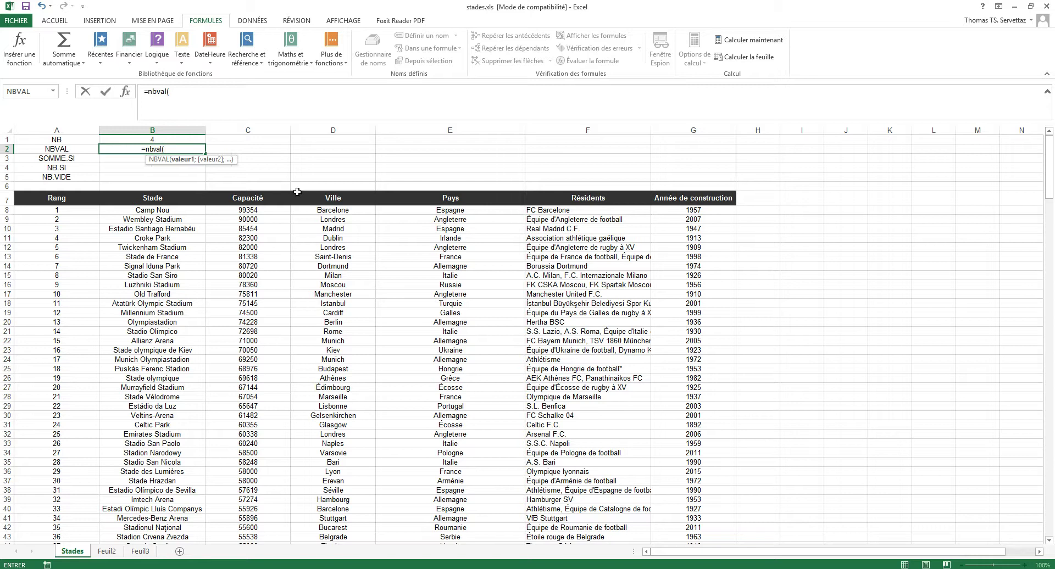
left_click_drag(317, 178, 321, 211)
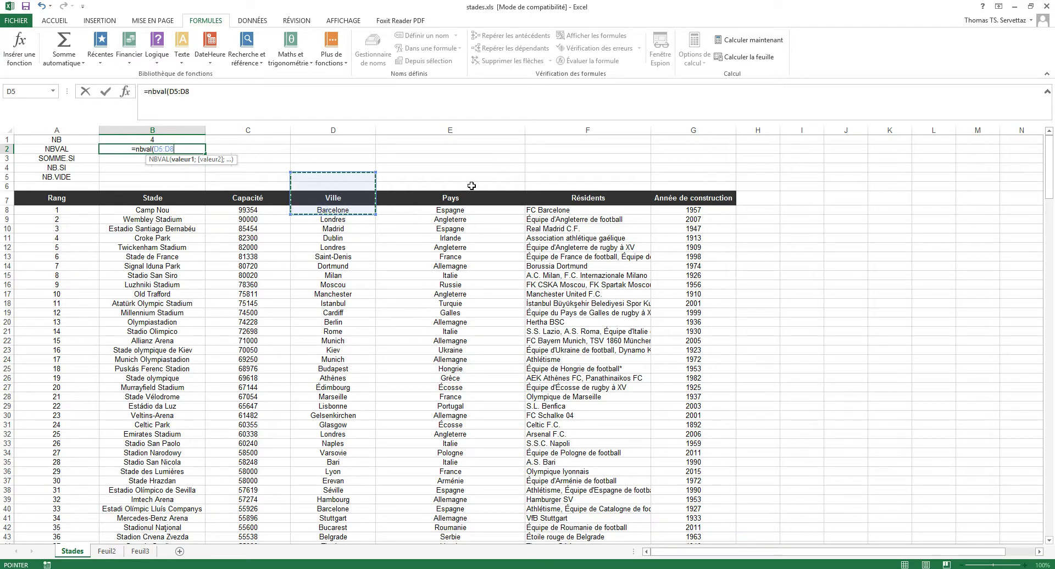
key("Return")
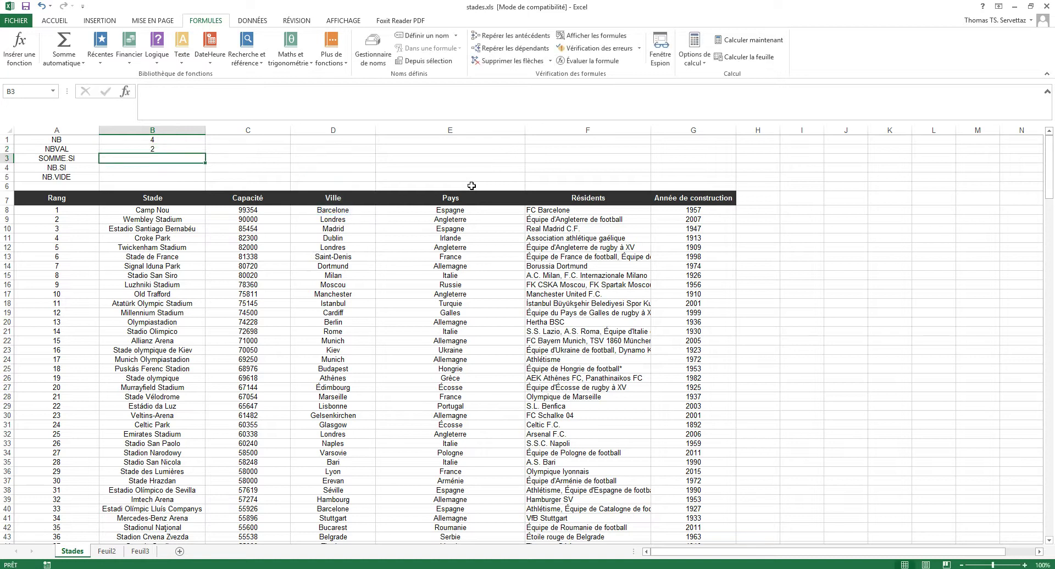
double_click(170, 150)
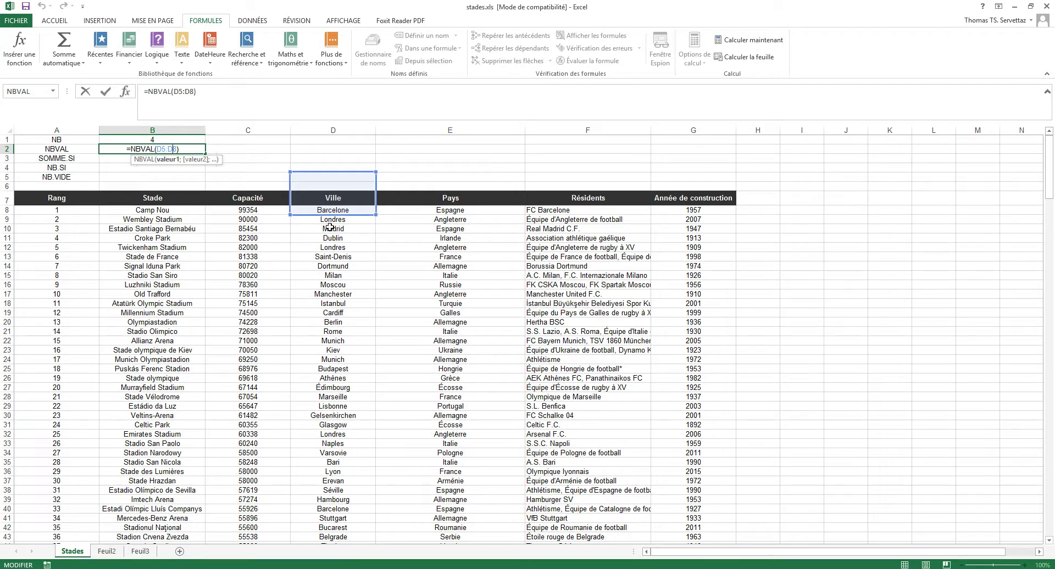
key("ctrl+Return")
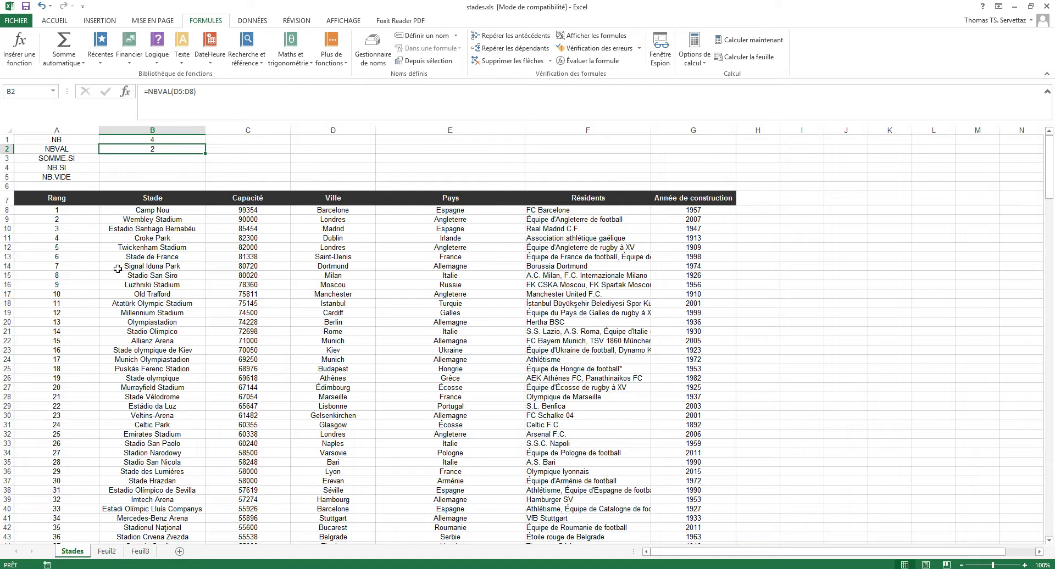
Step: Replace the NBVAL formula's range in B2 with B8:B269 to count all the stadium names
left_click_drag(60, 211, 62, 294)
left_click(197, 300)
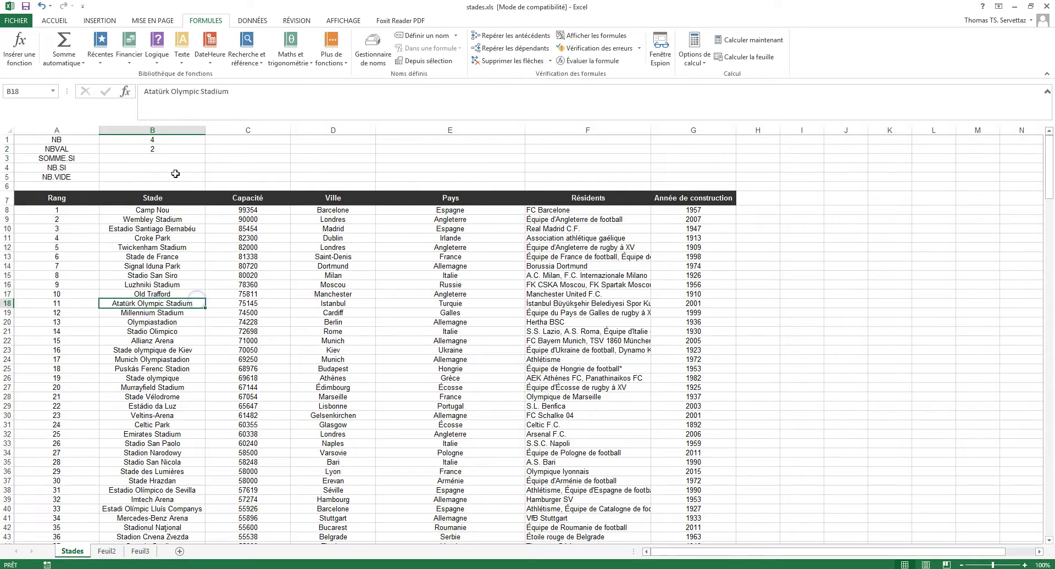
double_click(169, 149)
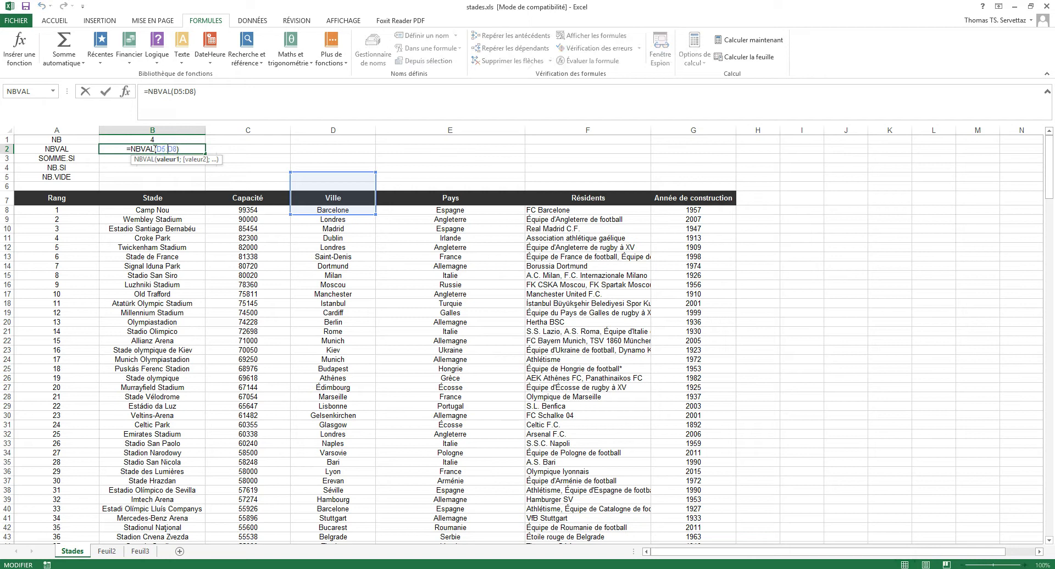
left_click(225, 153)
double_click(172, 149)
key("BackSpace")
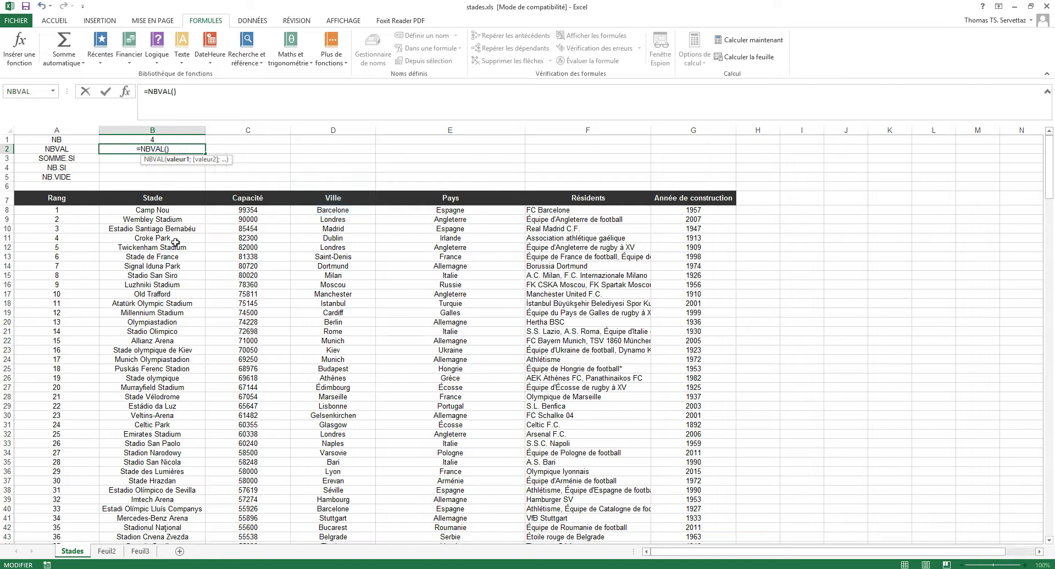
left_click_drag(165, 212, 154, 513)
scroll(290, 302, "up", 20)
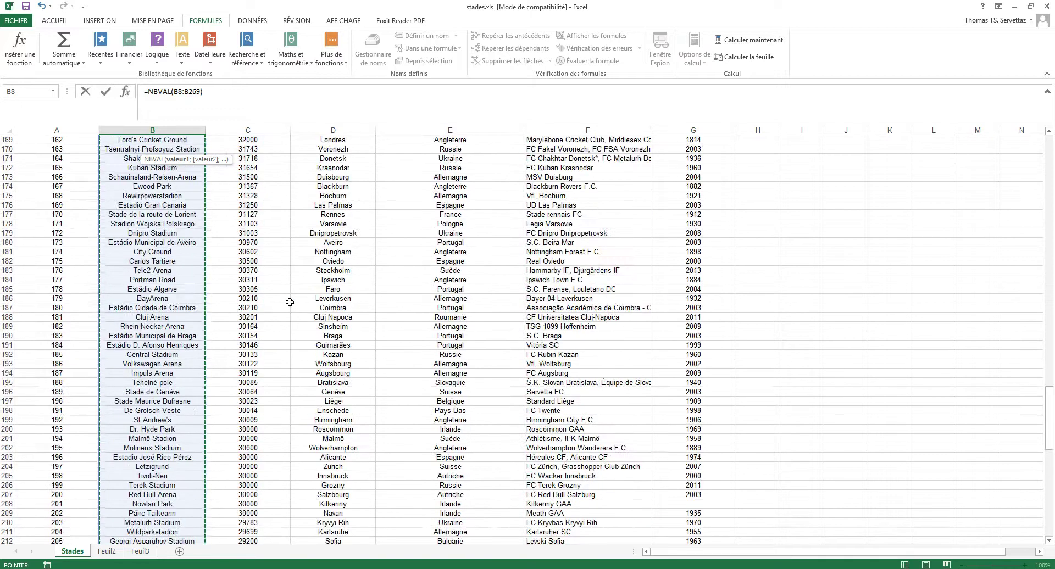
scroll(290, 303, "up", 20)
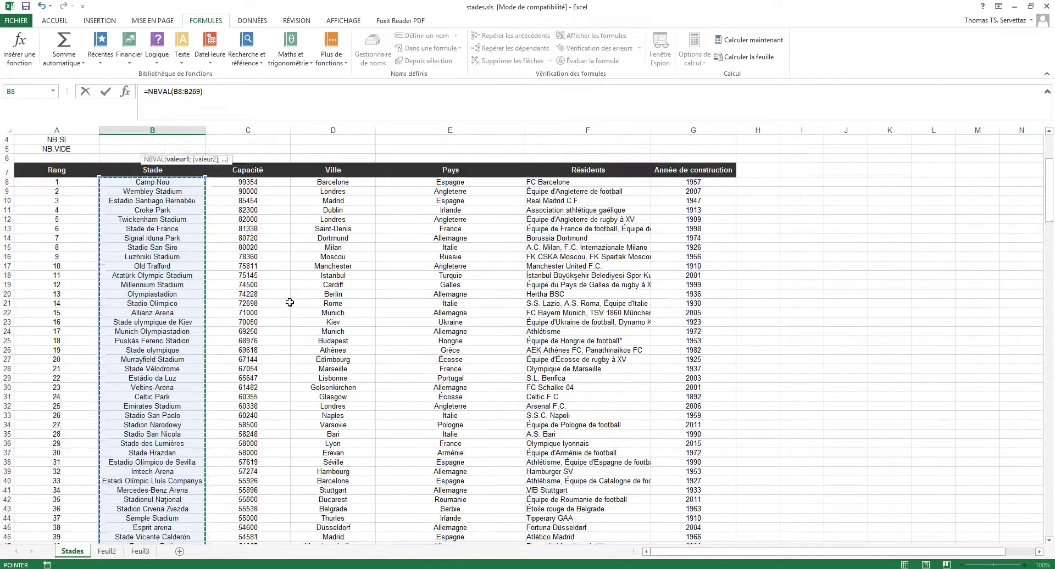
key("Return")
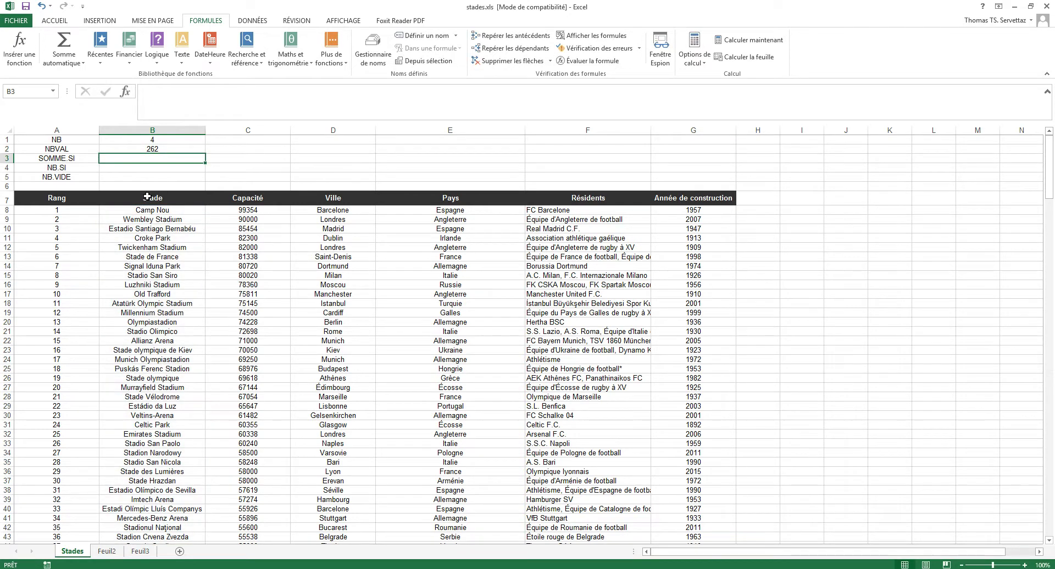
scroll(231, 275, "down", 9)
scroll(231, 278, "up", 9)
left_click(155, 149)
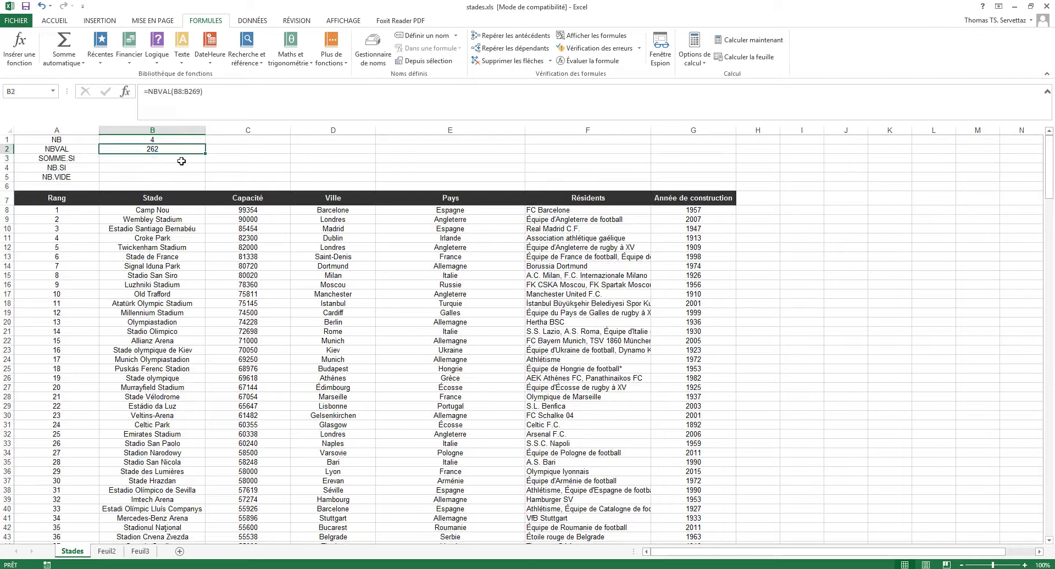
Step: Search the function library for SOMME.SI from cell B3 and read its syntax and description without inserting it
left_click(168, 160)
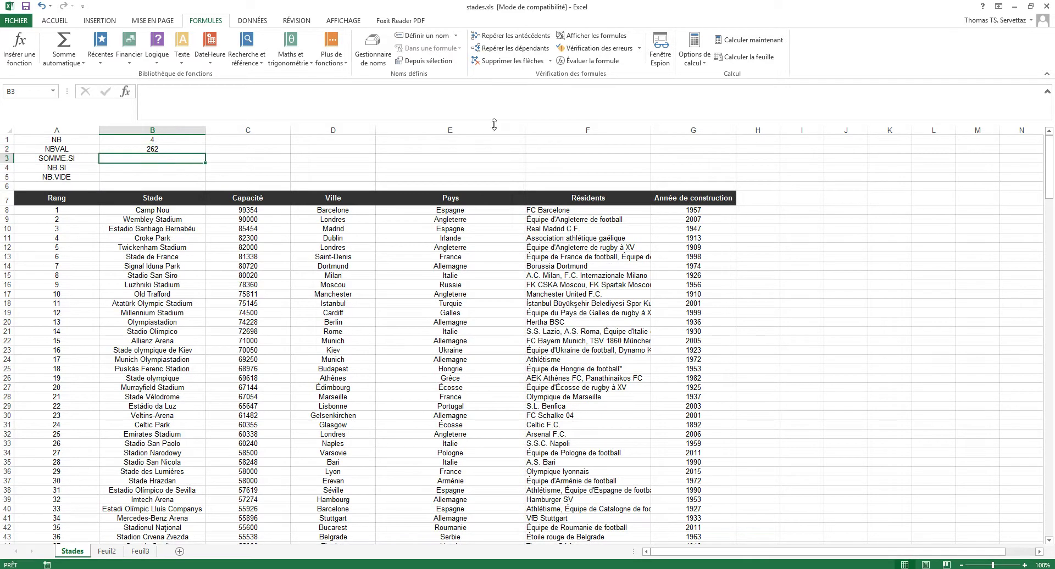
type("=")
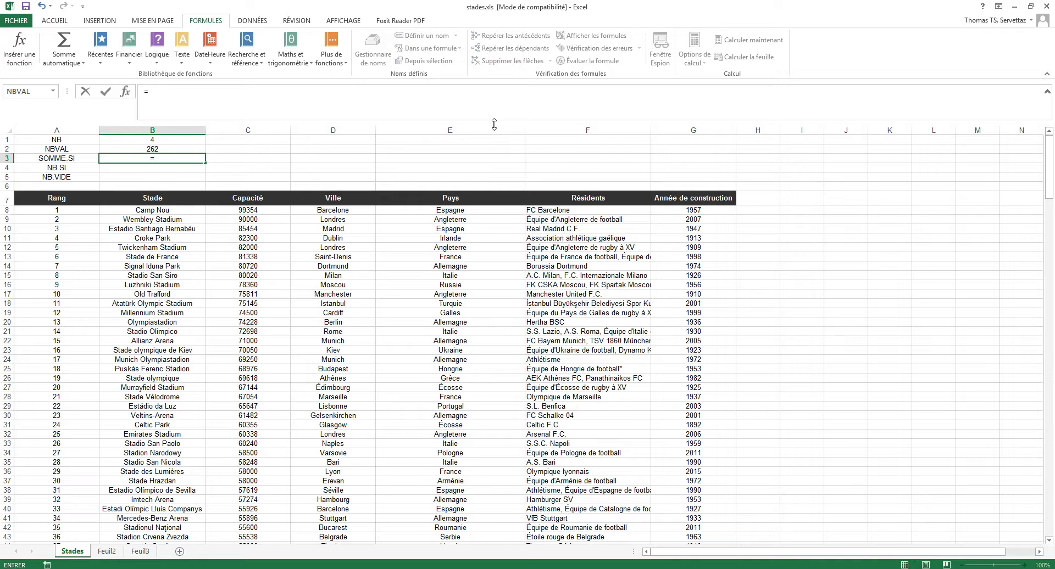
left_click(126, 92)
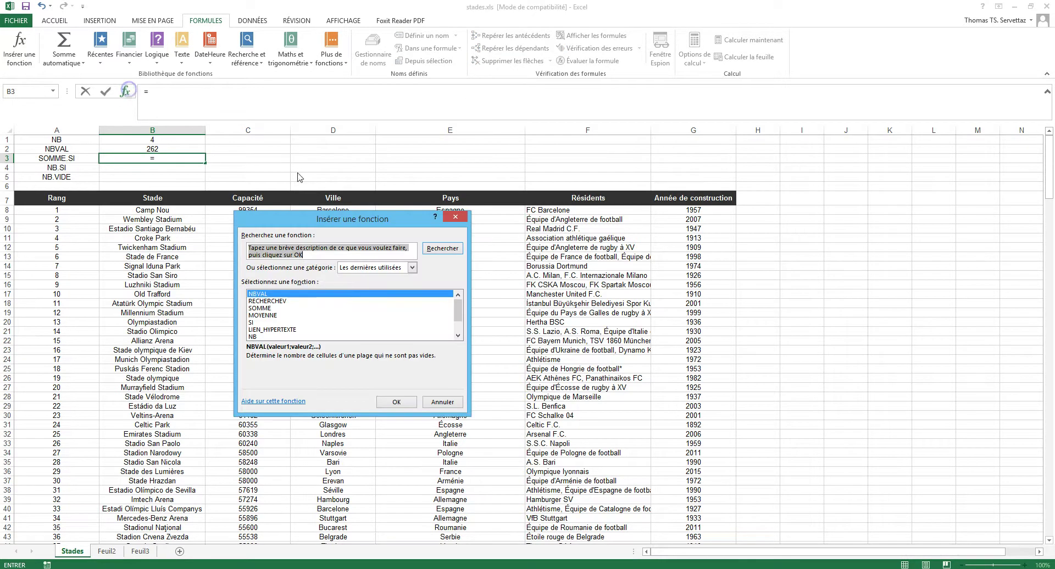
type("somme")
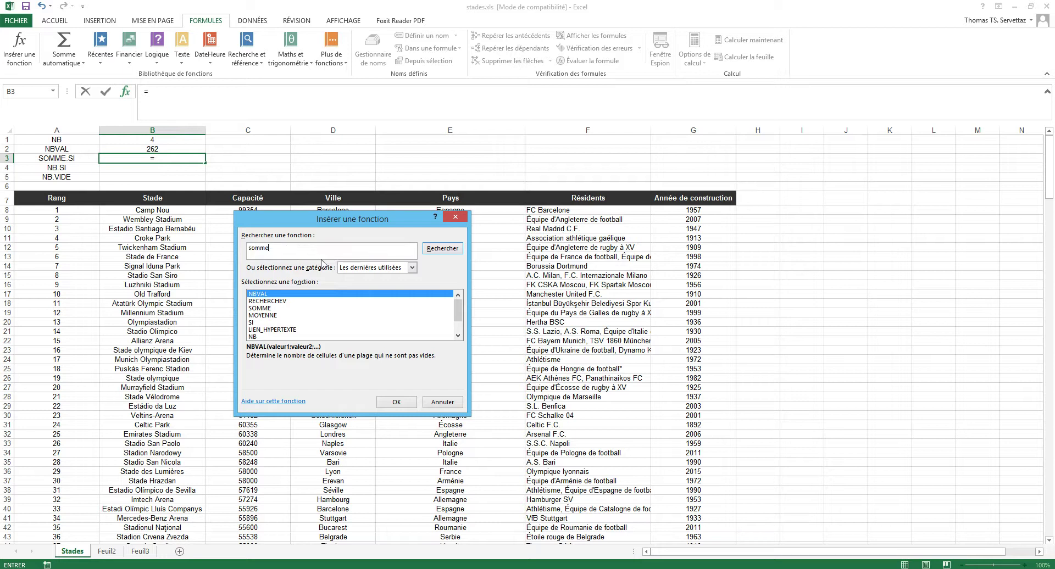
left_click(376, 269)
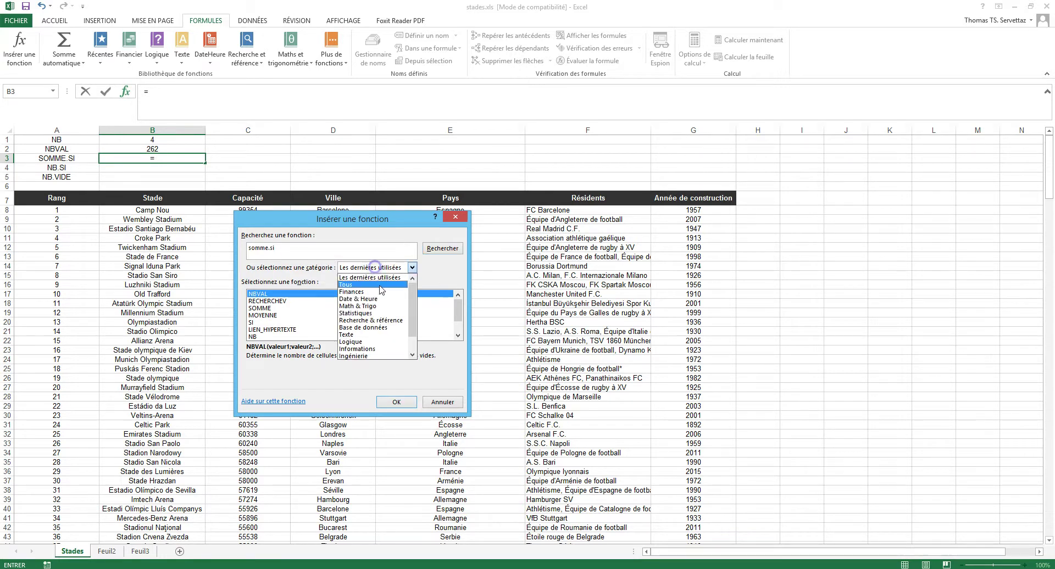
left_click(377, 291)
left_click(385, 271)
left_click(384, 285)
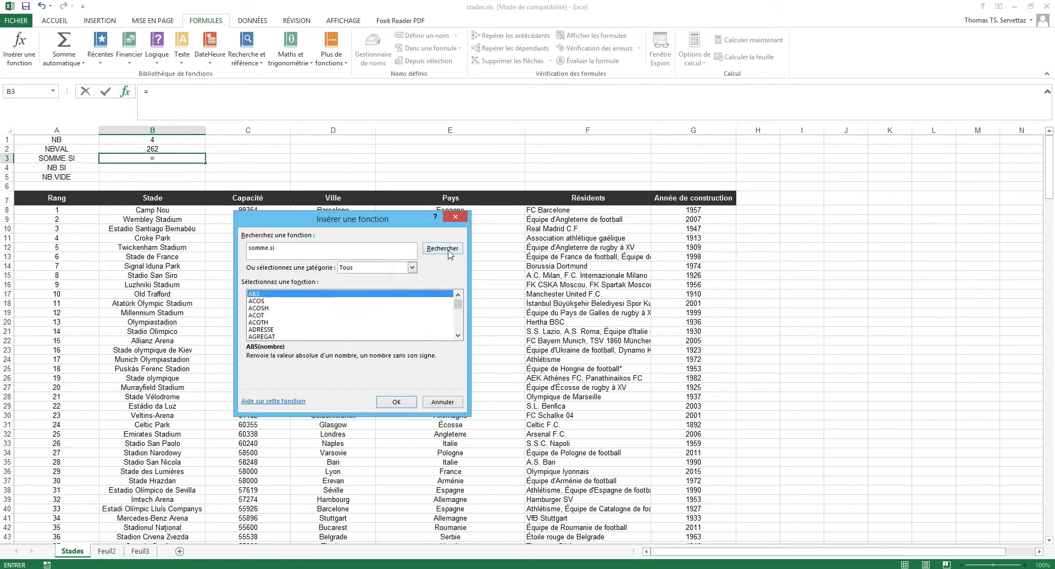
left_click(451, 245)
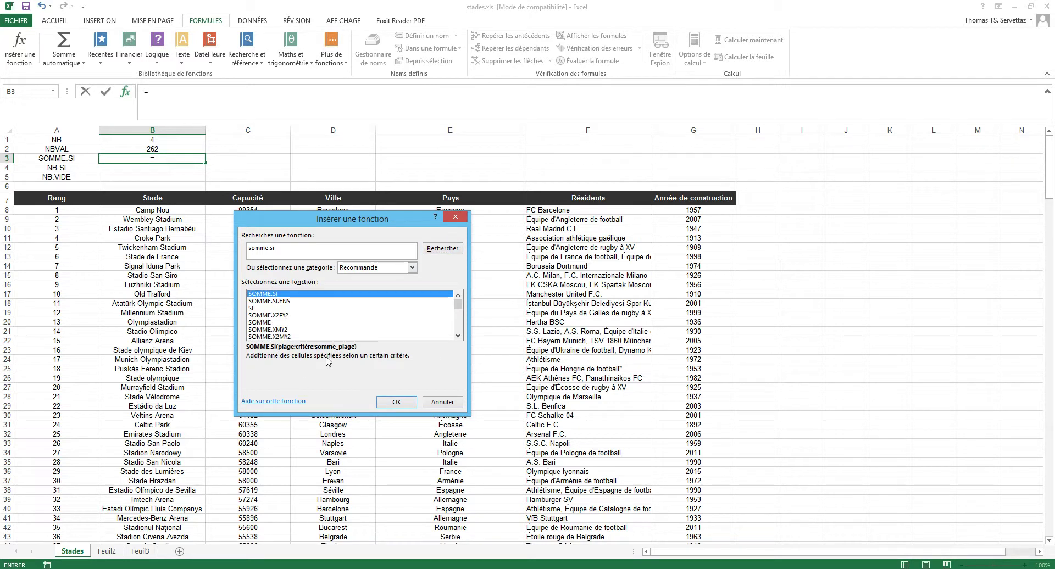
left_click(435, 403)
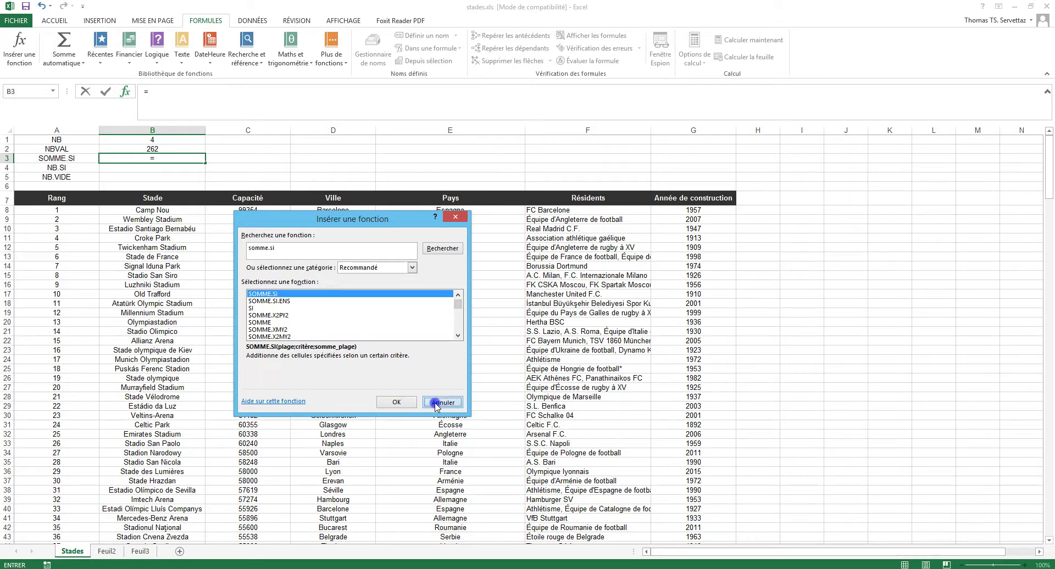
Step: Close the function library and select the capacities in C8:C32 to view their unconditional sum
left_click(436, 404)
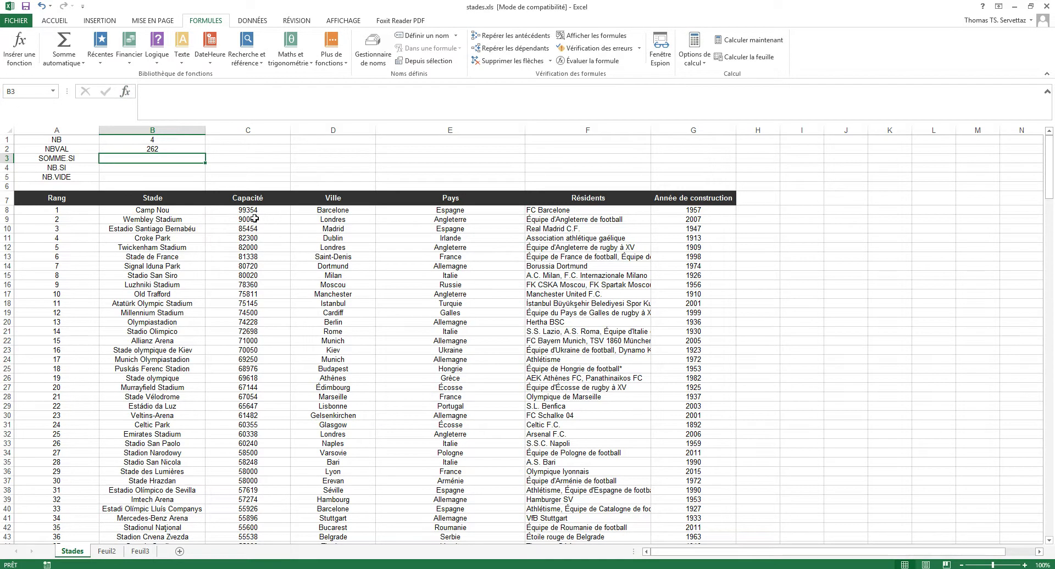
left_click_drag(264, 209, 267, 434)
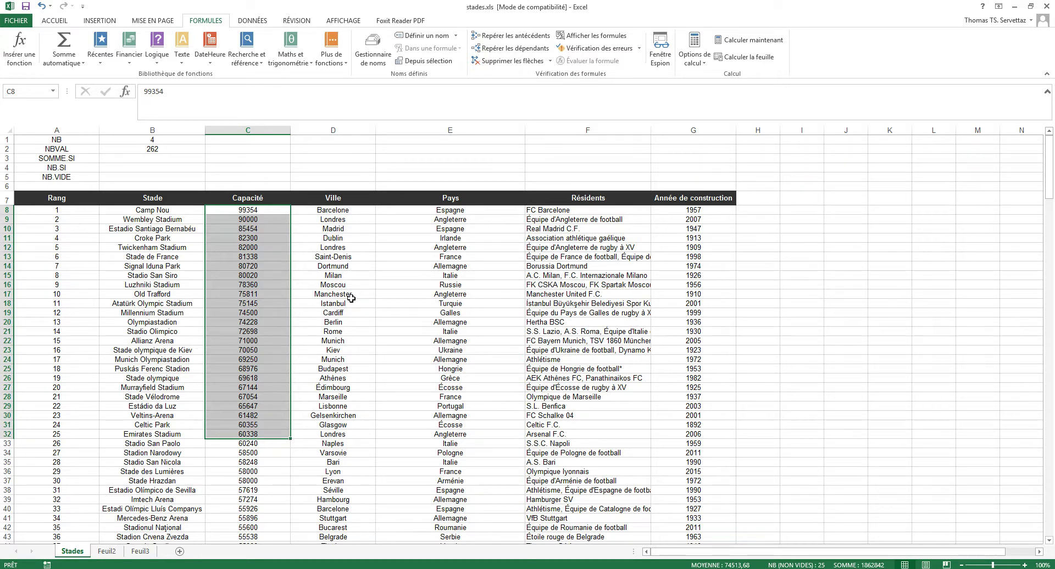
left_click(150, 158)
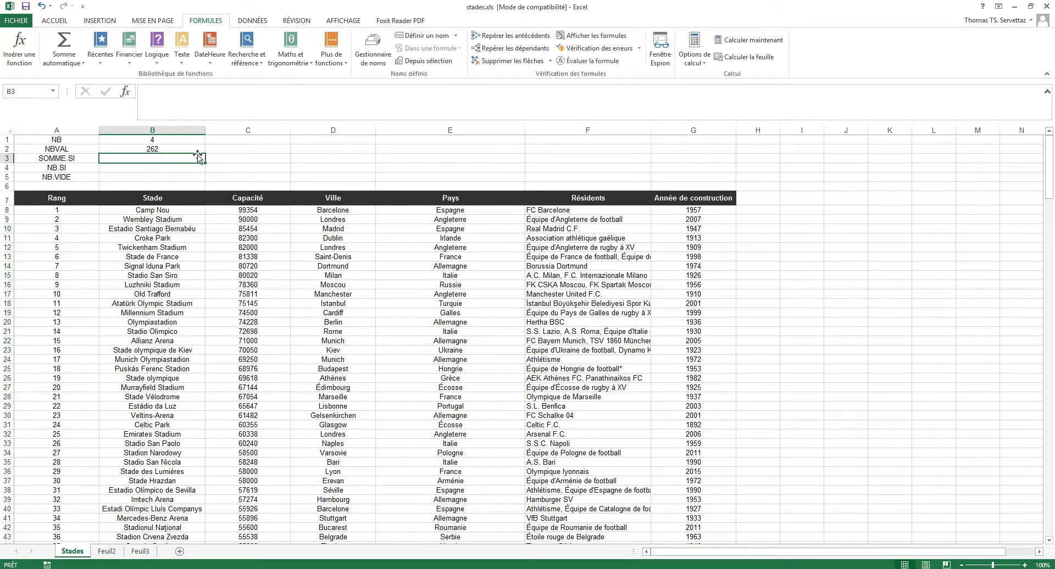
type("=")
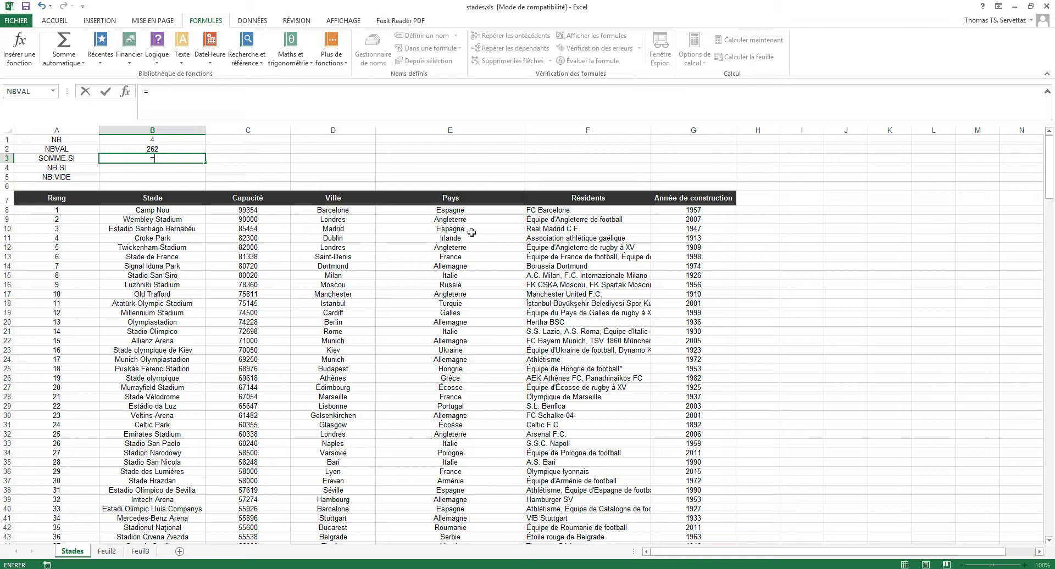
key("Escape")
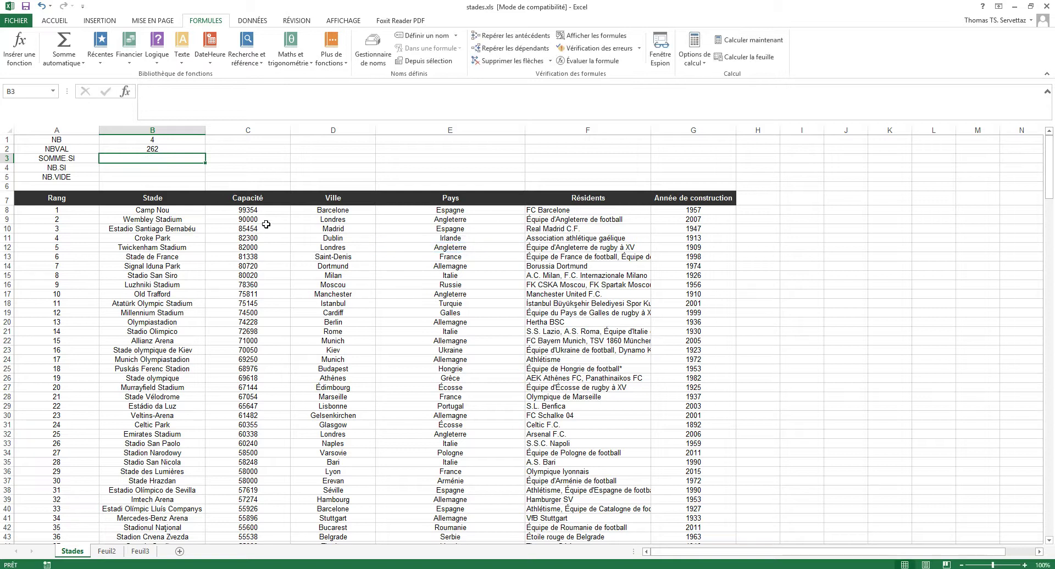
Step: Select the capacities of the Spanish stadiums in C8, C10 and C38 together to view their combined sum
left_click(457, 212)
left_click(267, 210)
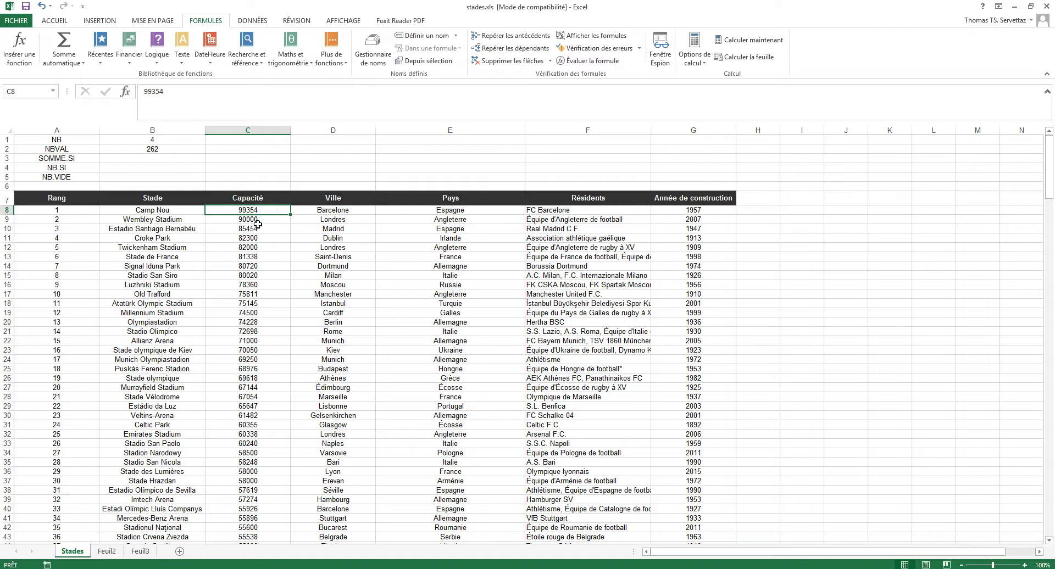
left_click(263, 228, "ctrl")
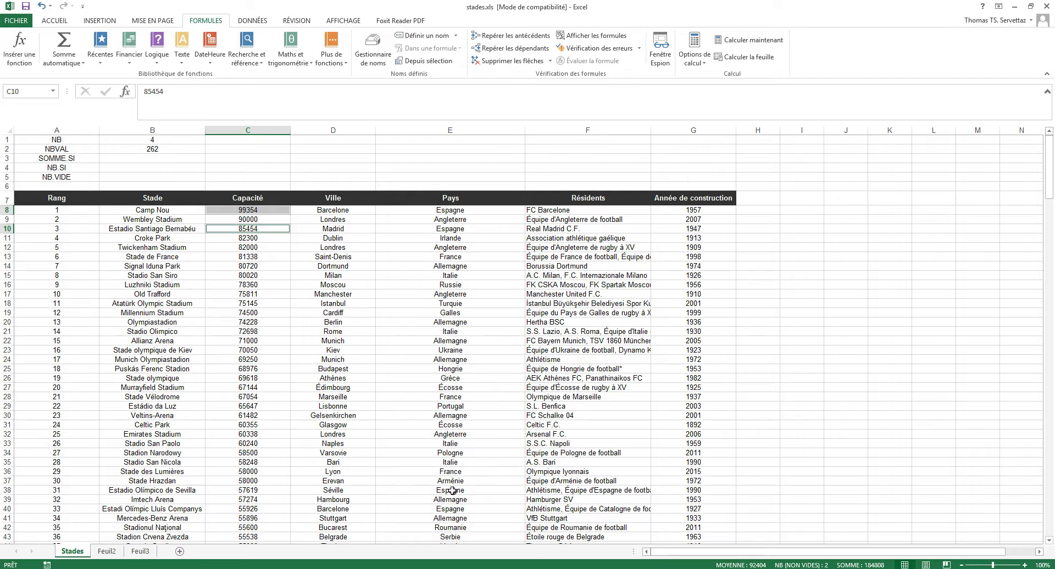
left_click(238, 490, "ctrl")
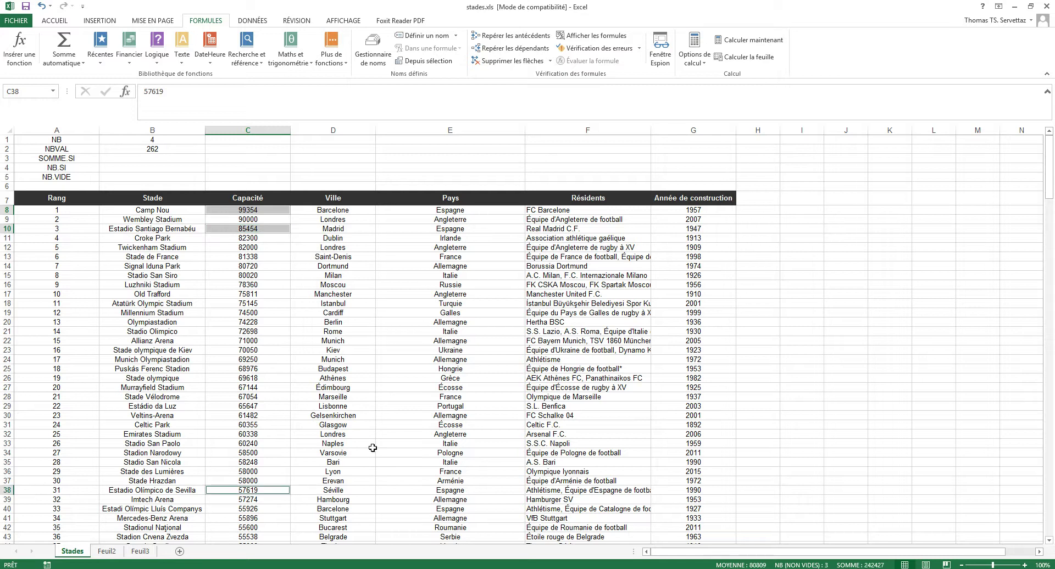
scroll(380, 391, "down", 5)
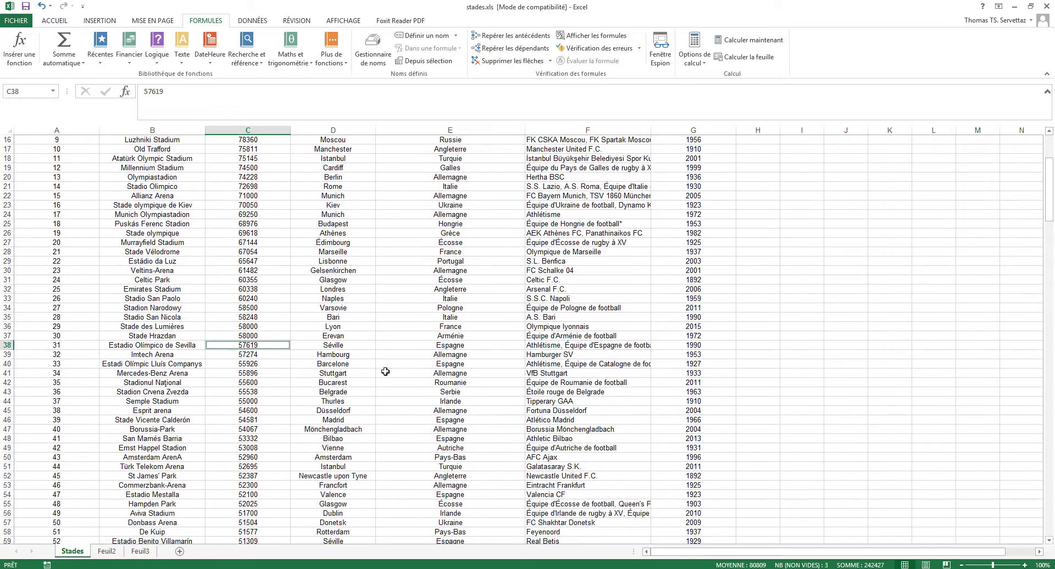
scroll(412, 363, "up", 5)
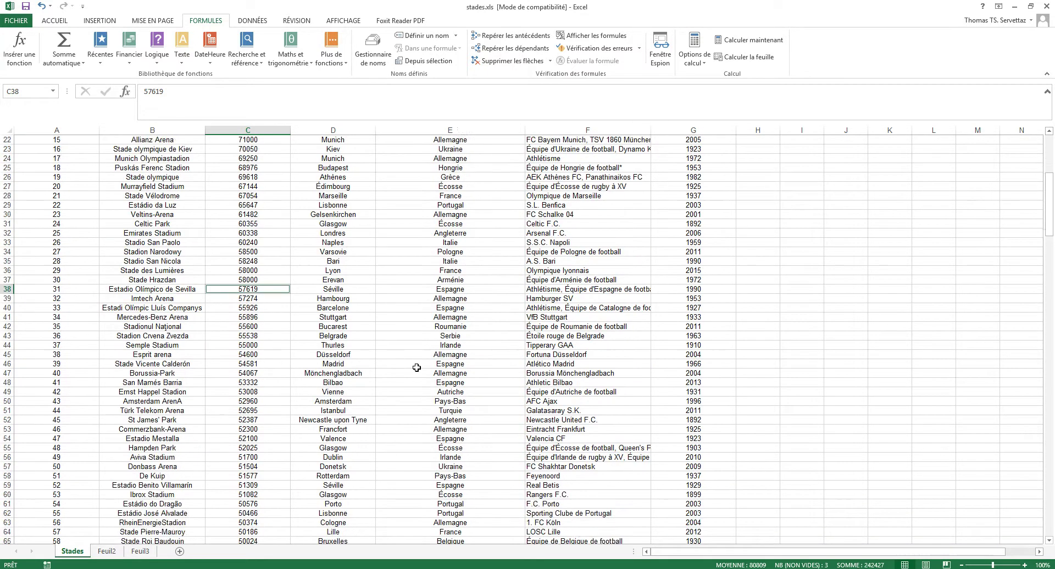
Step: Start a SOMME.SI formula in B3 with the country cells E8:E269 as the range to test
left_click(143, 162)
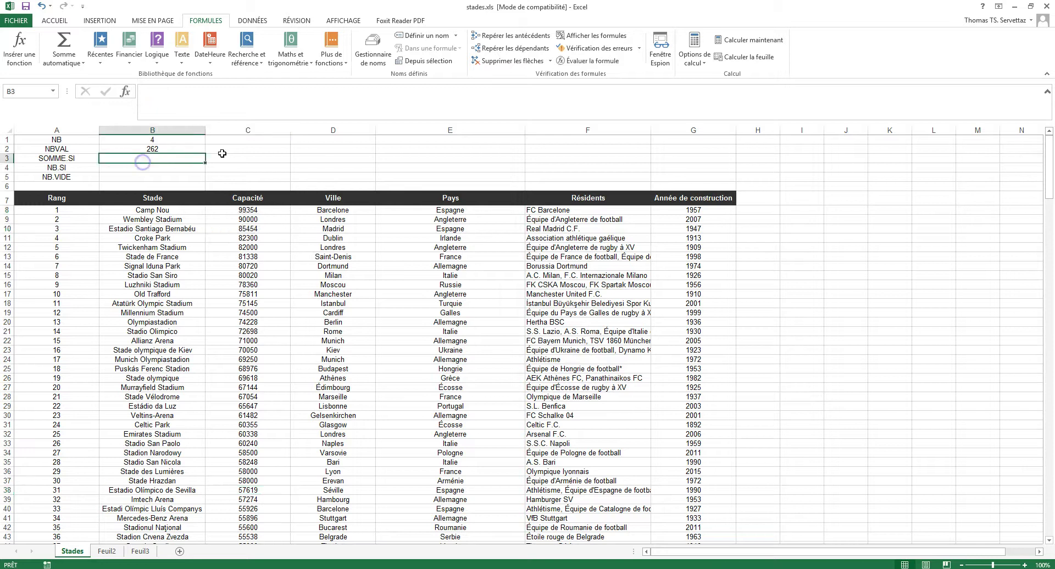
type("=somme.si(")
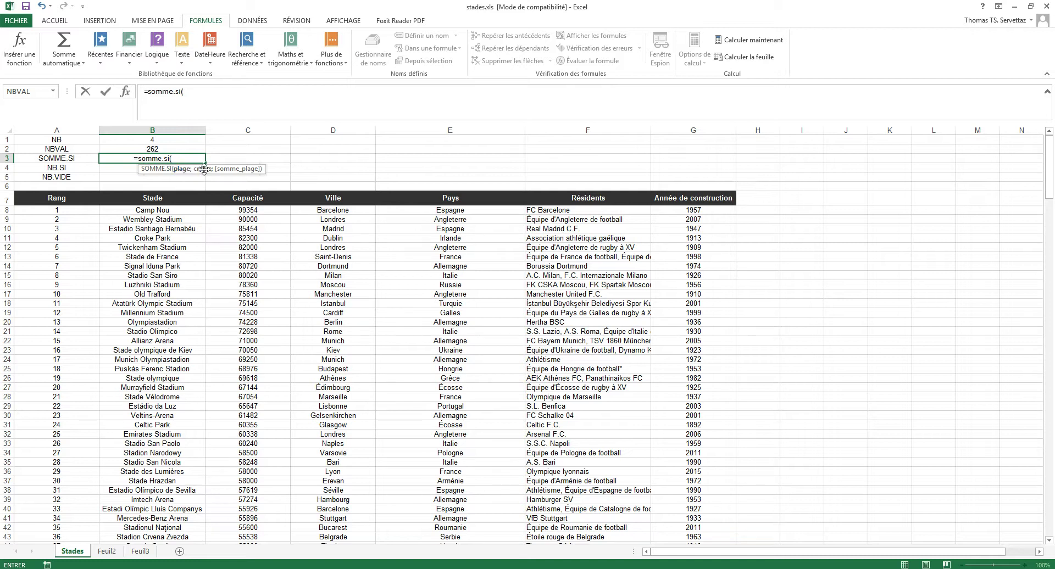
left_click_drag(443, 210, 464, 516)
scroll(532, 271, "up", 19)
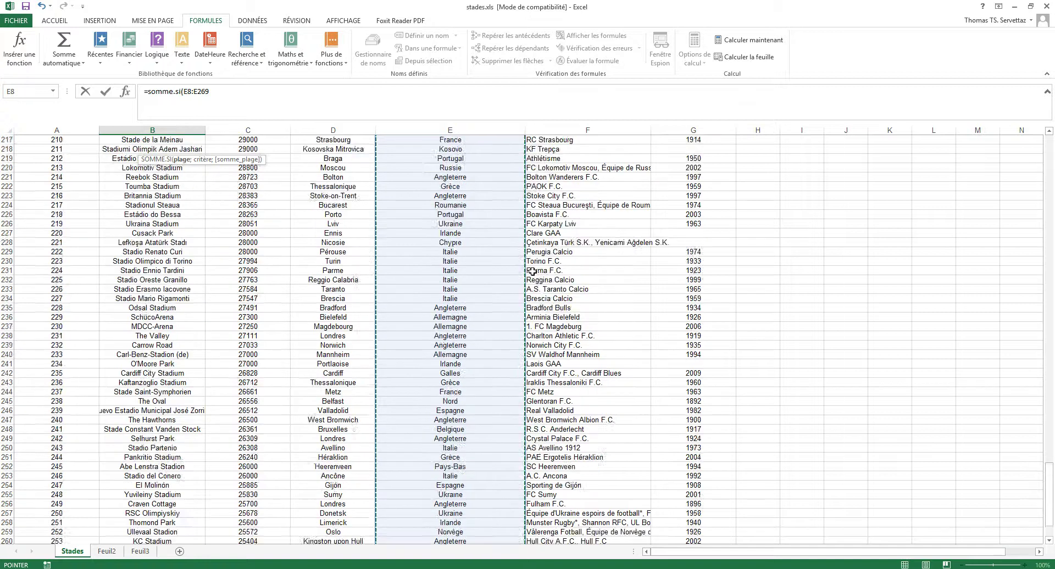
scroll(532, 272, "up", 20)
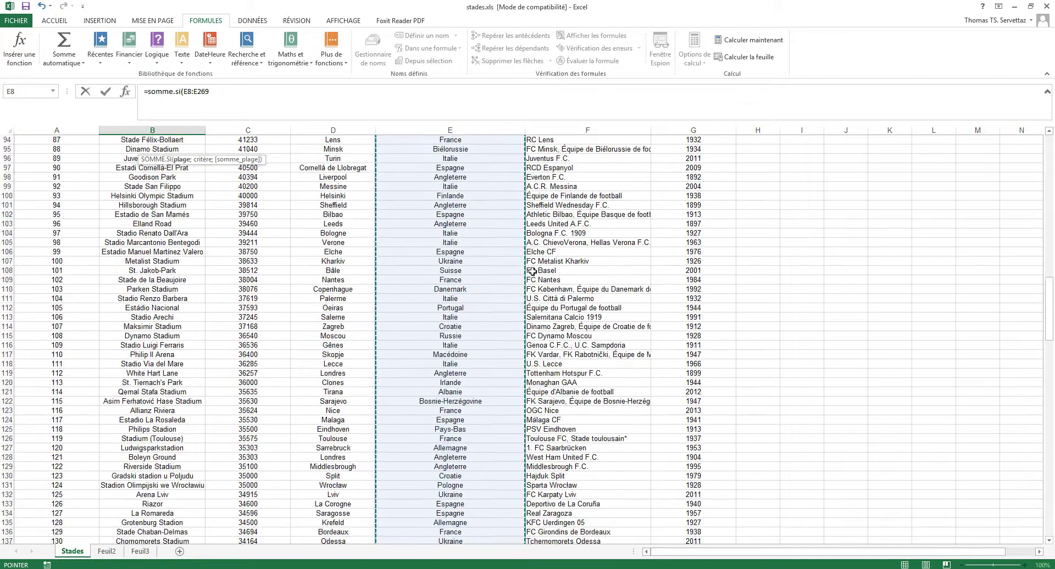
scroll(533, 272, "up", 13)
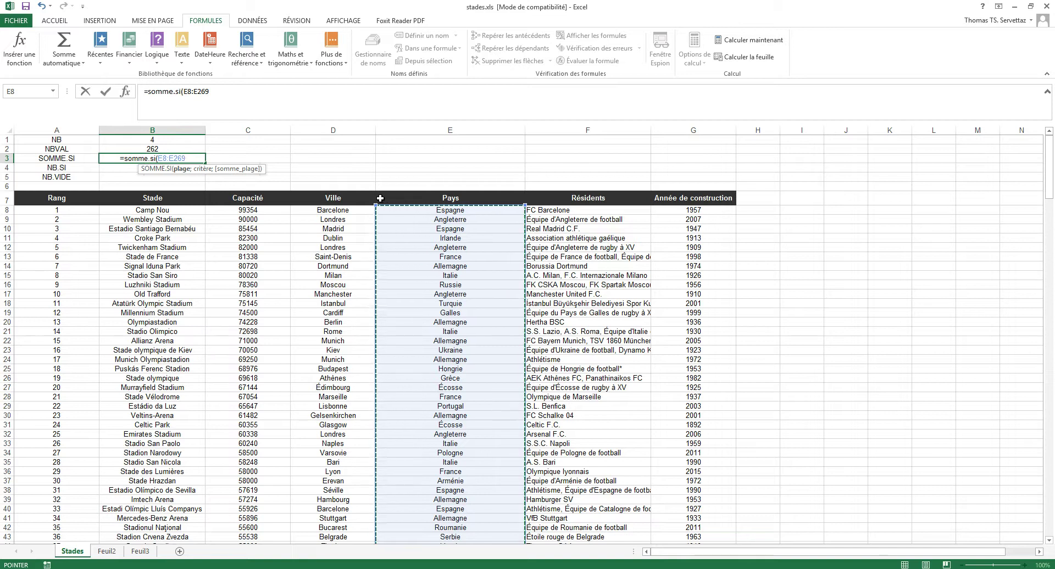
type(";")
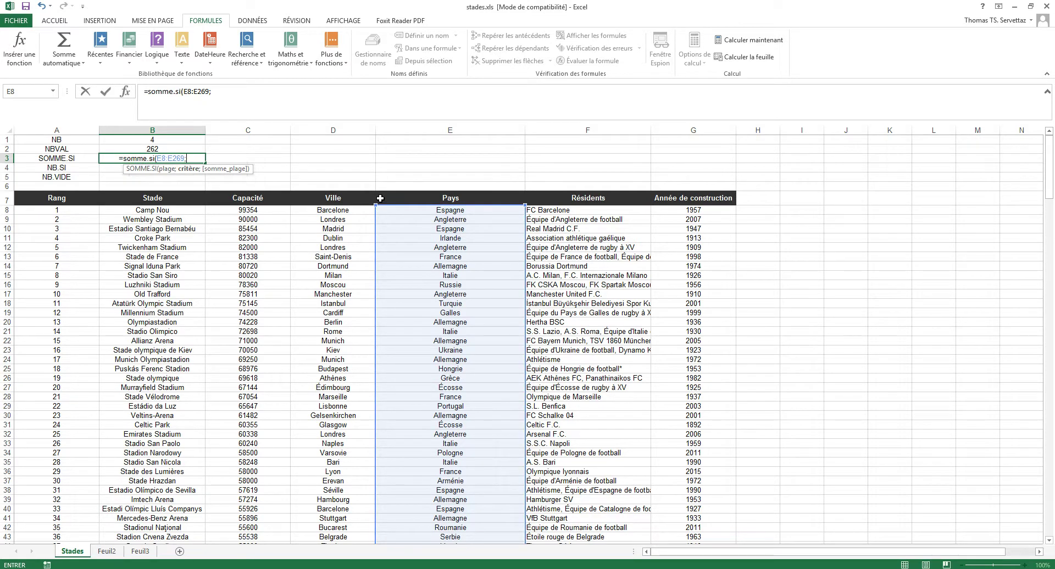
type("\"")
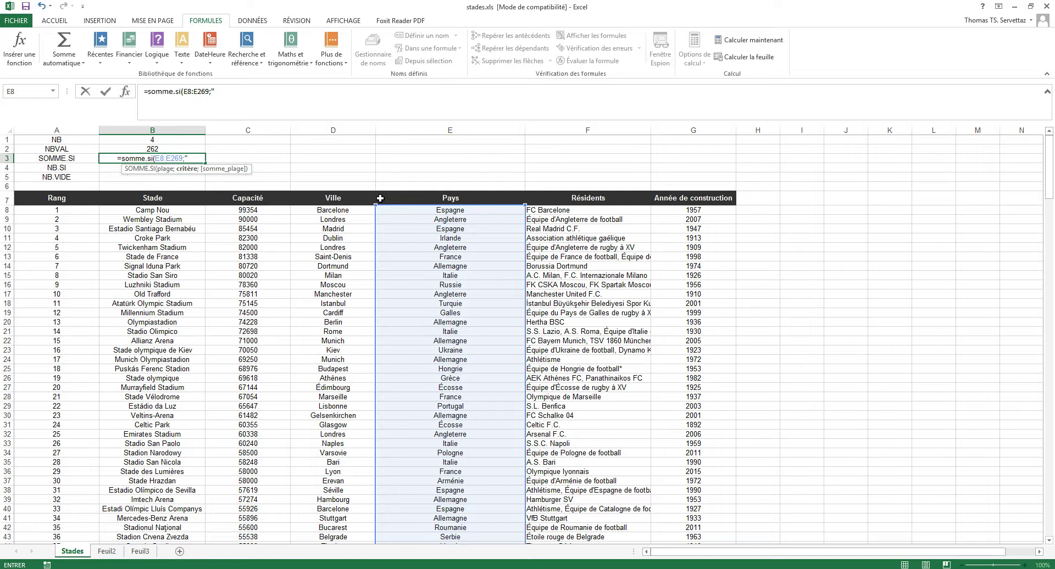
type("Espag")
key("BackSpace")
key("BackSpace")
key("BackSpace")
key("BackSpace")
key("BackSpace")
key("BackSpace")
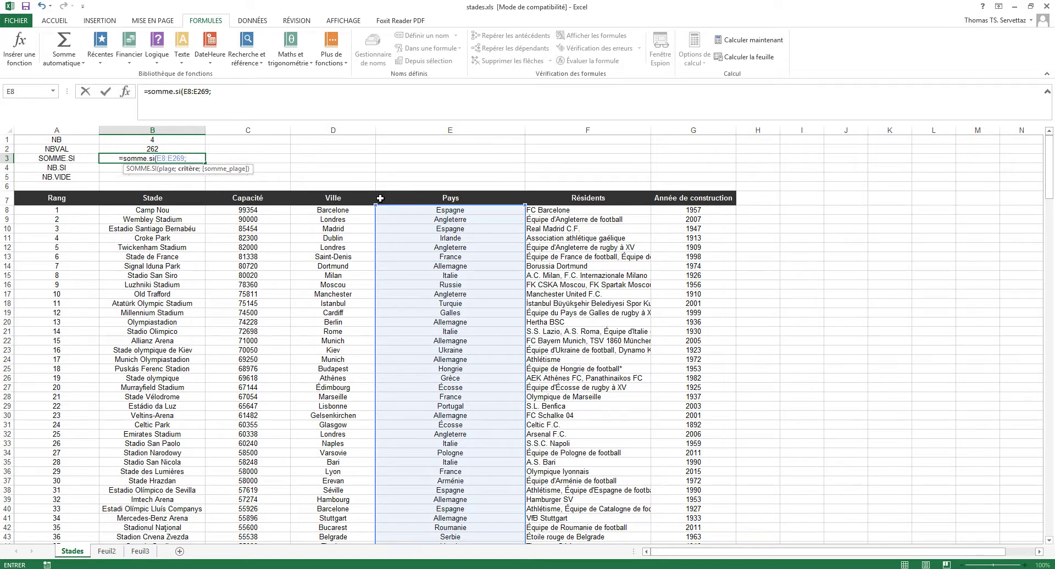
Step: Complete the SOMME.SI formula in B3 with $E$8 (Espagne) as the criterion and C8:C269 as the sum range
left_click(423, 209)
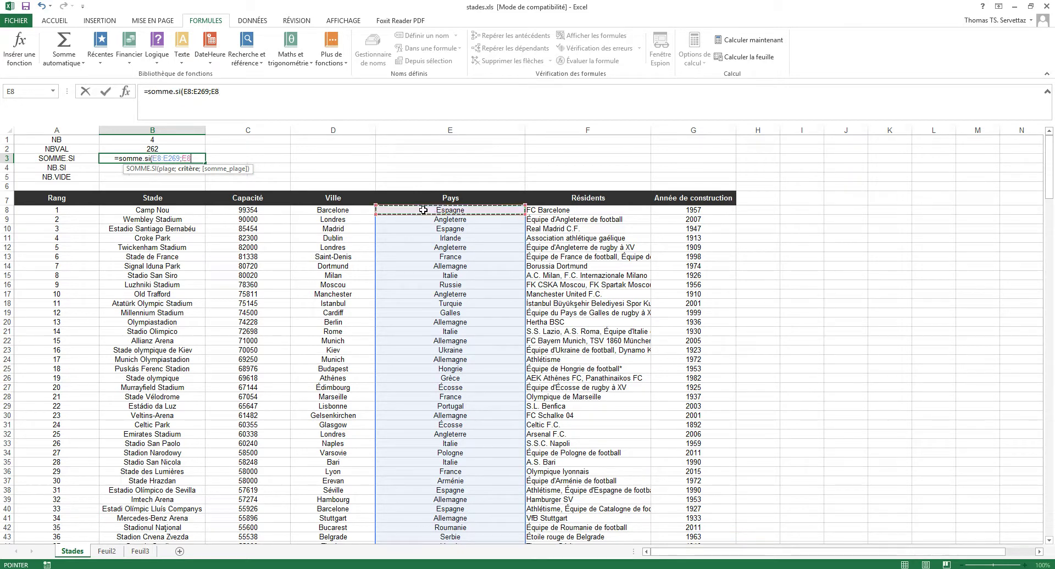
key("F4")
type(";")
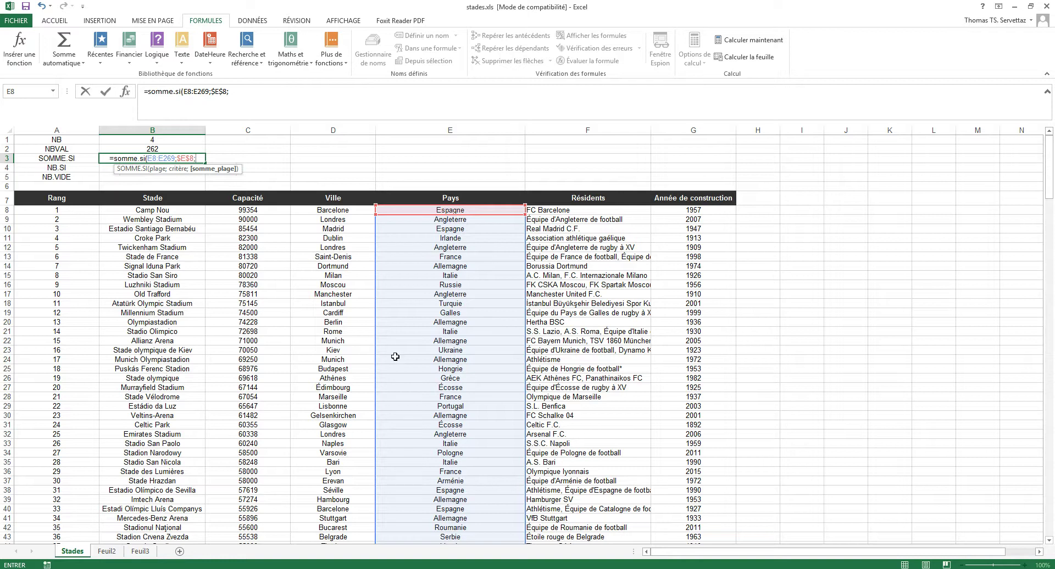
left_click_drag(249, 209, 242, 501)
left_click_drag(1051, 500, 1048, 157)
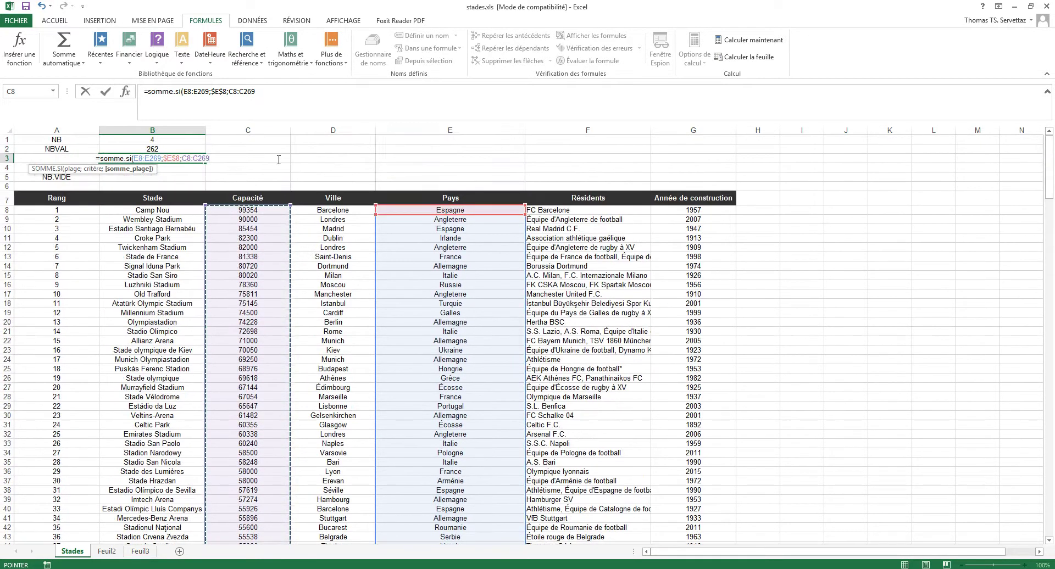
type(")")
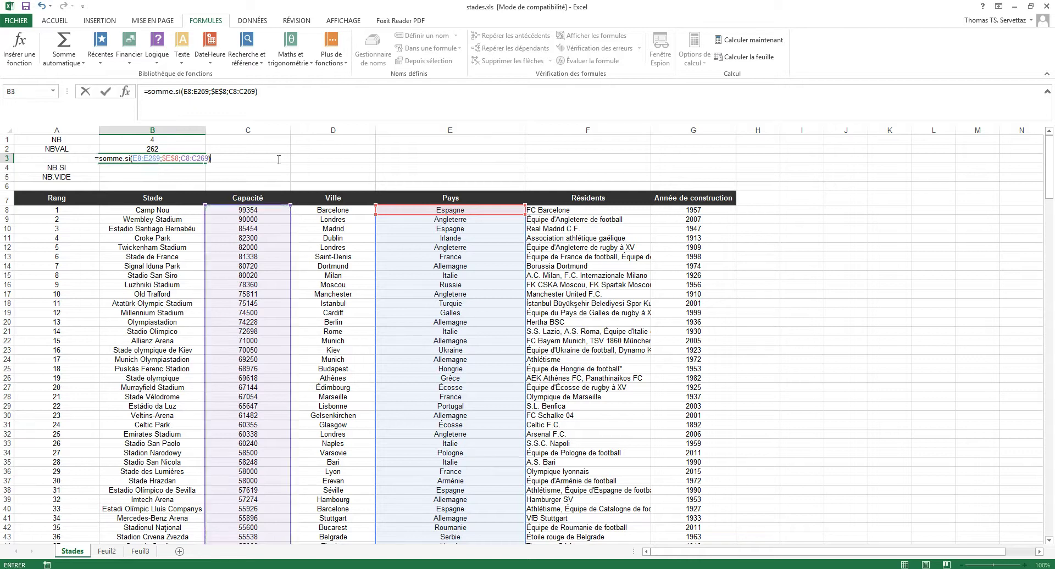
key("Return")
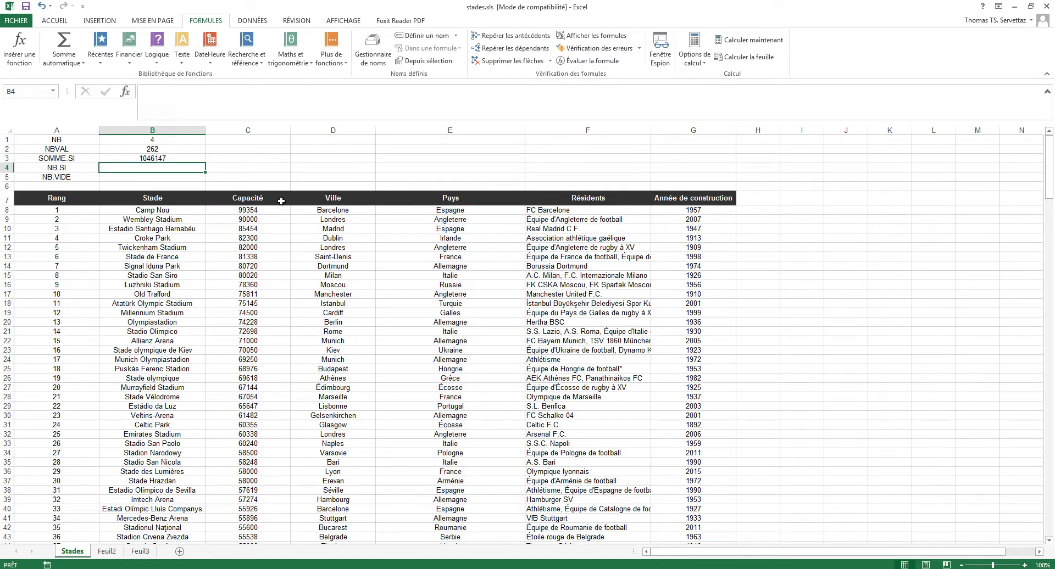
Step: Replace the criterion of the SOMME.SI formula in B3 with $E$14 (Allemagne) and review the formula's highlighted ranges
double_click(169, 158)
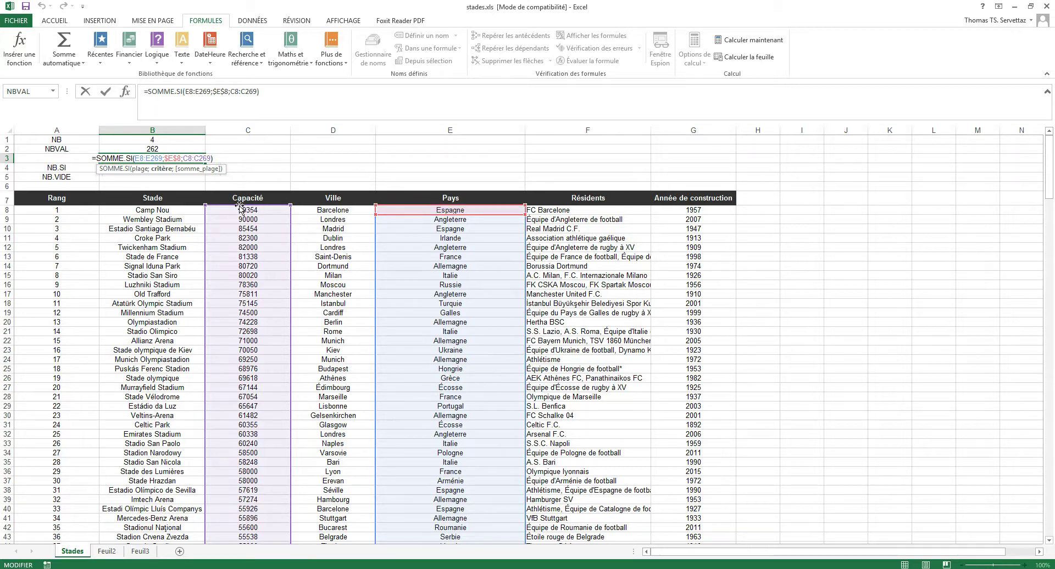
key("Return")
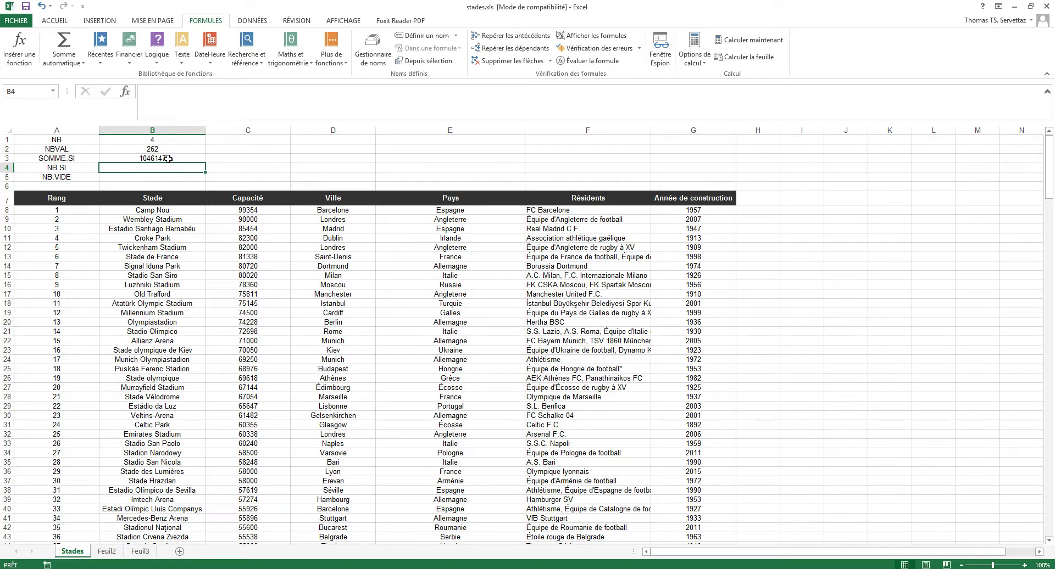
double_click(169, 158)
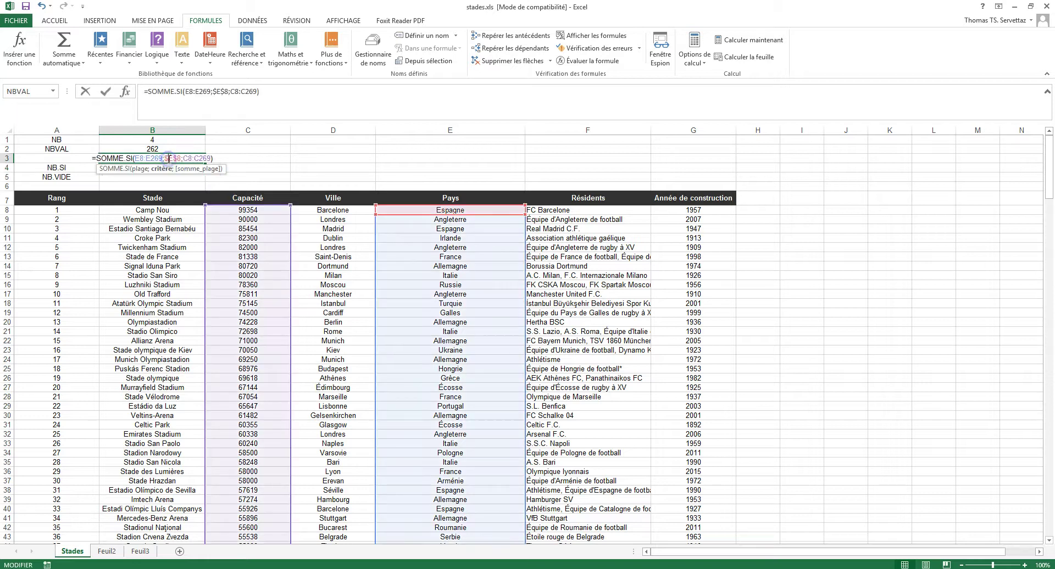
left_click_drag(181, 159, 165, 159)
key("Delete")
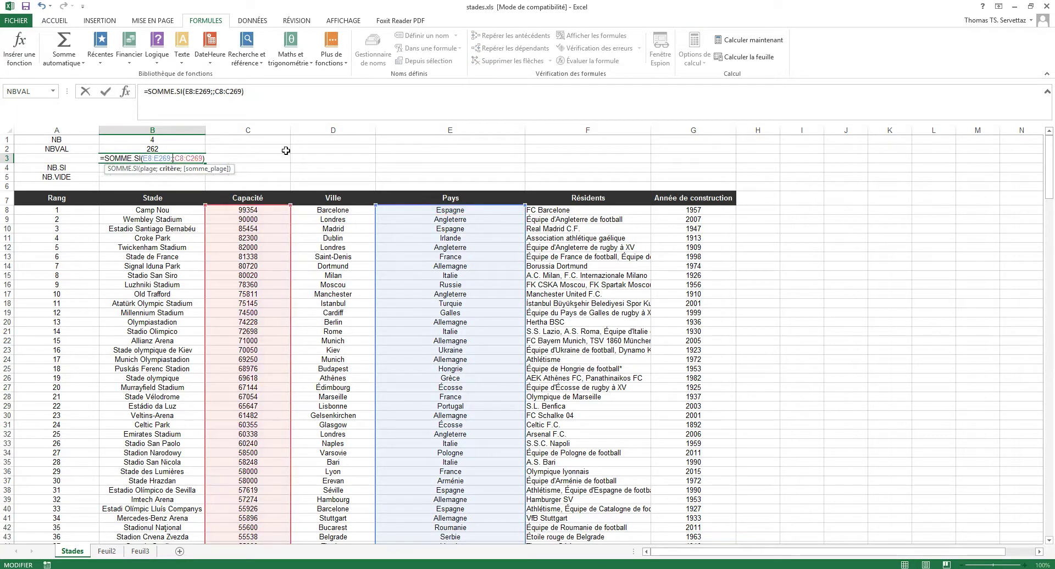
left_click(465, 267)
key("F4")
key("Return")
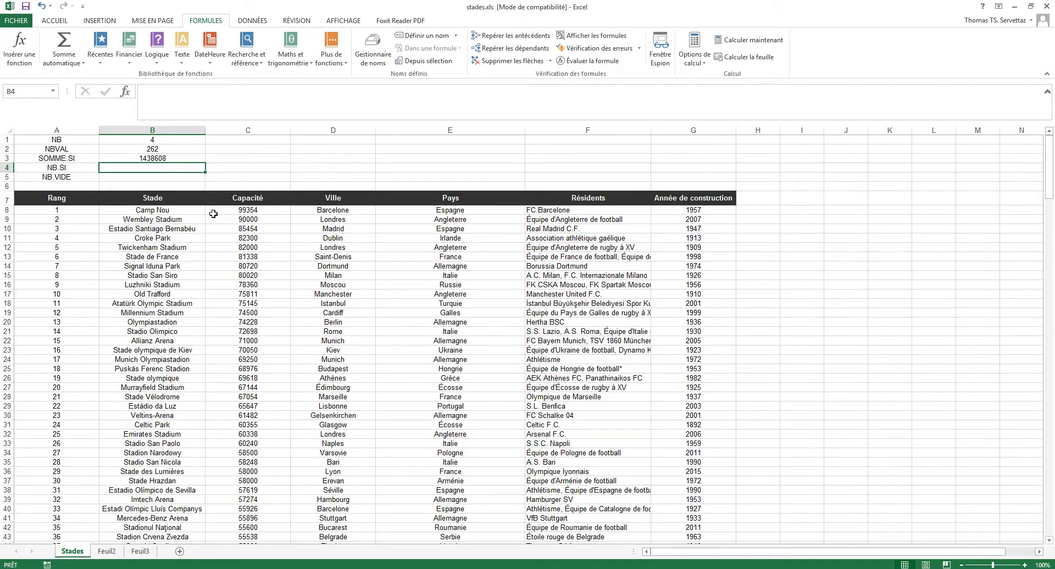
double_click(123, 158)
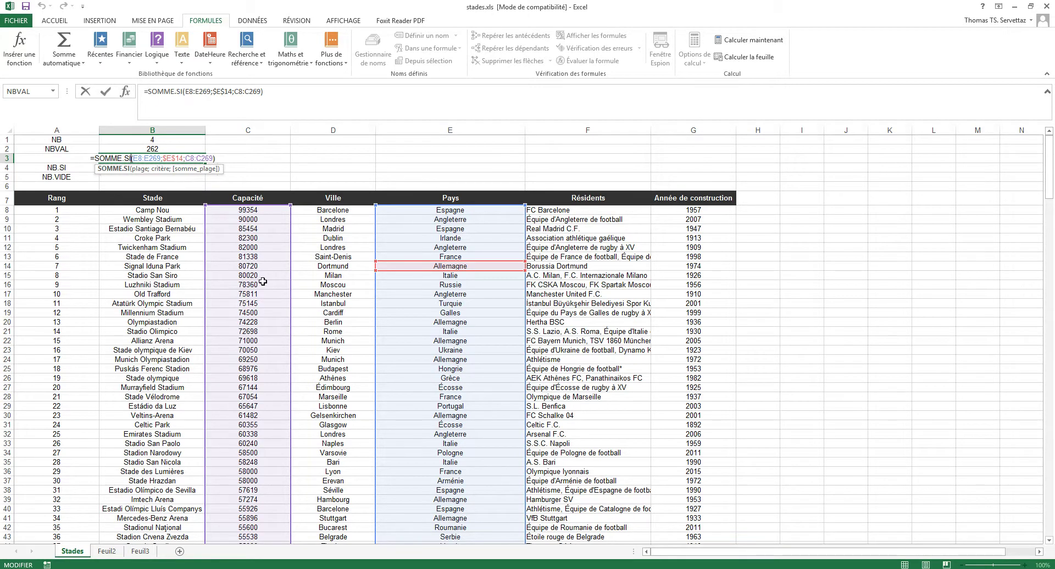
key("ctrl+Return")
left_click(152, 166)
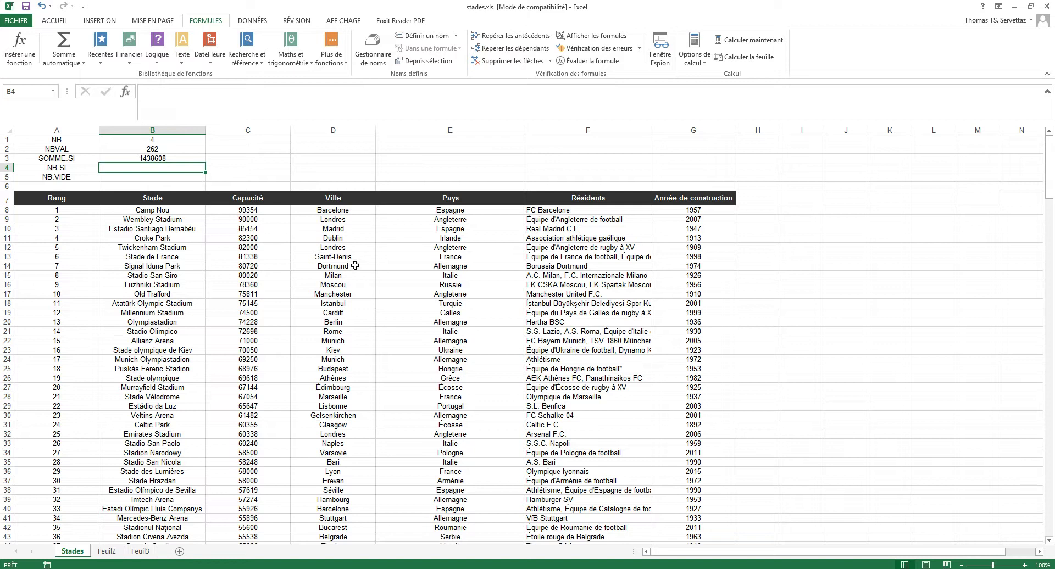
type("=")
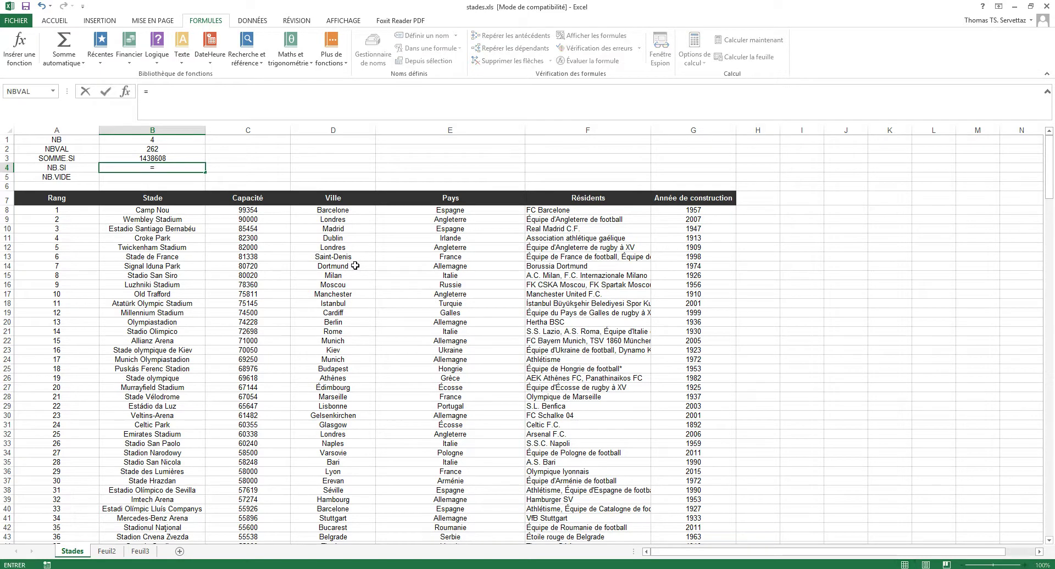
type("nb.si")
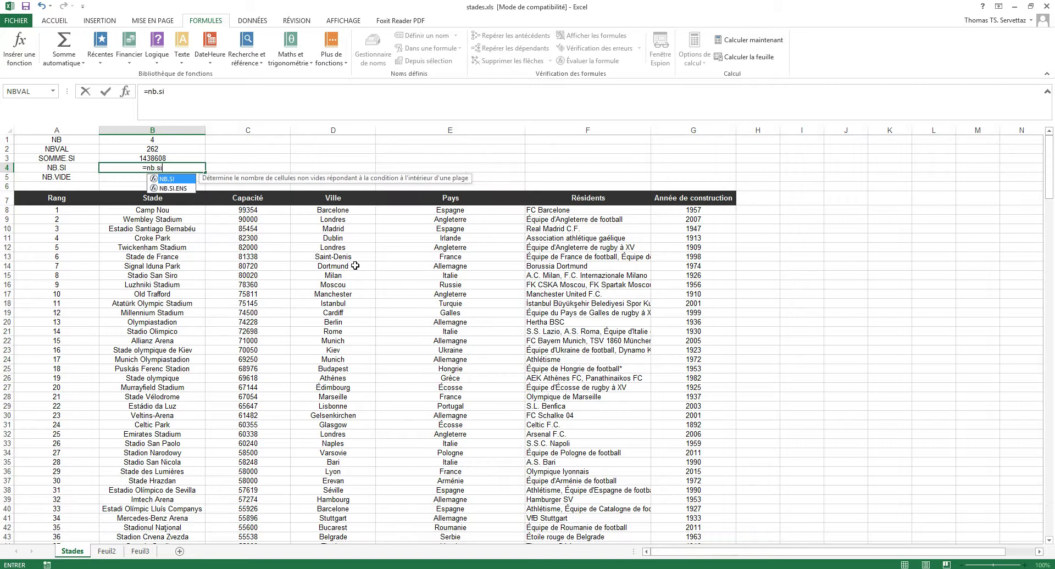
key("Return")
left_click(335, 148)
left_click(174, 167)
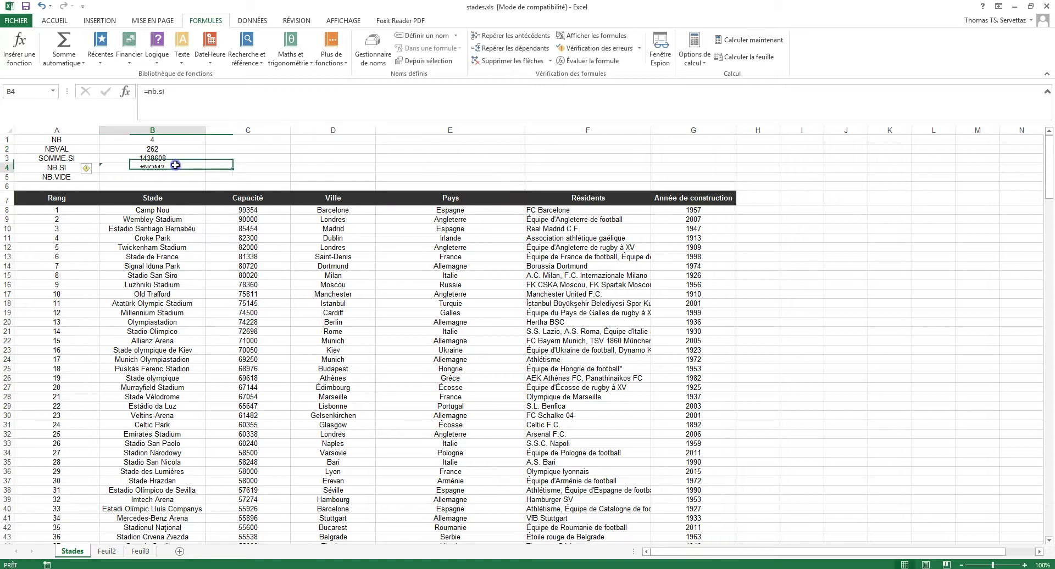
key("BackSpace")
key("Return")
Step: Search all function categories for nb.si, read the NB.SI description and arguments, and leave without inserting it
left_click(125, 91)
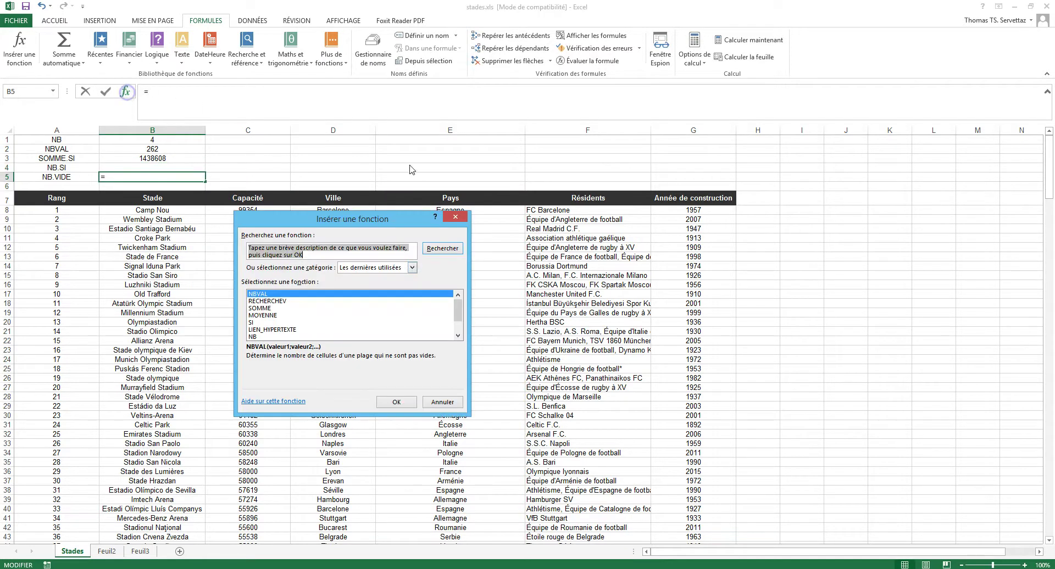
type("nb")
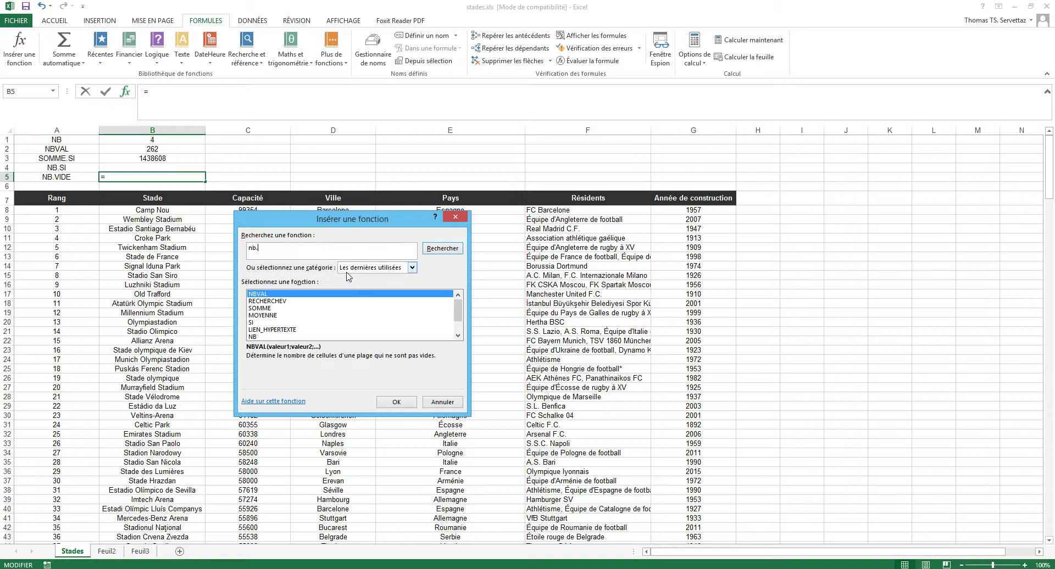
type(".si")
left_click(366, 268)
left_click(368, 284)
left_click(454, 249)
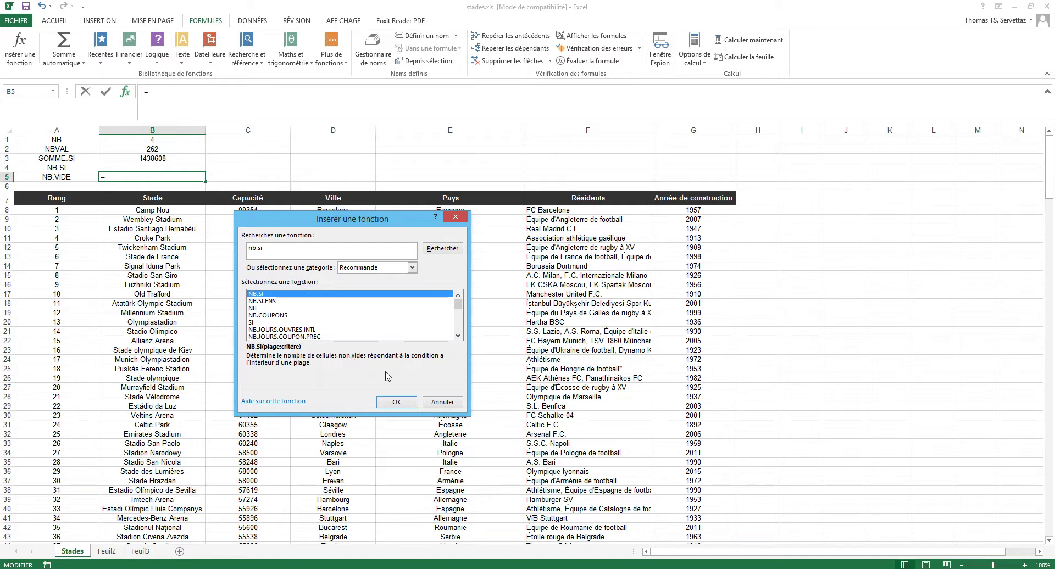
left_click(396, 403)
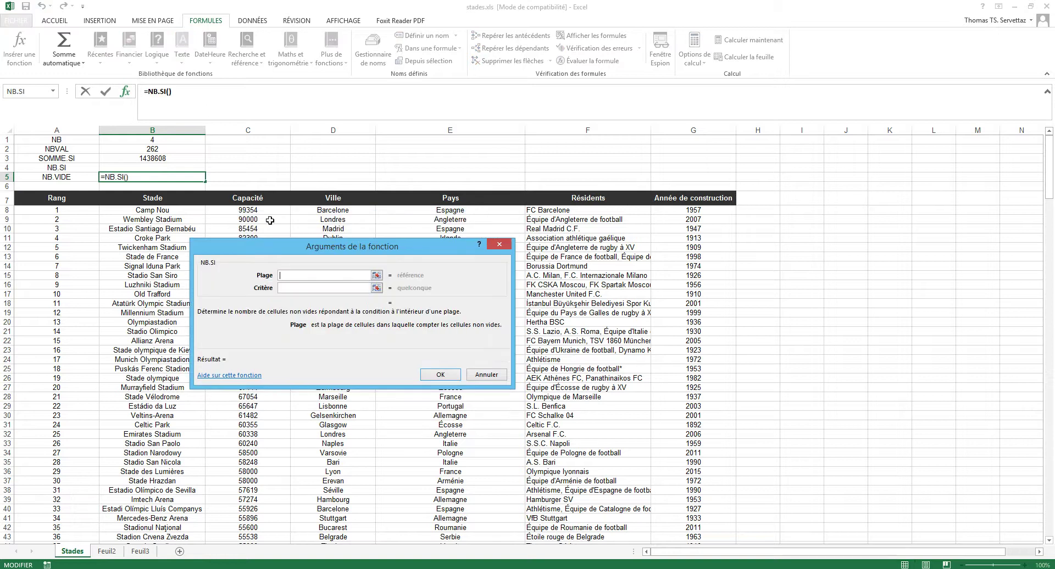
left_click(487, 375)
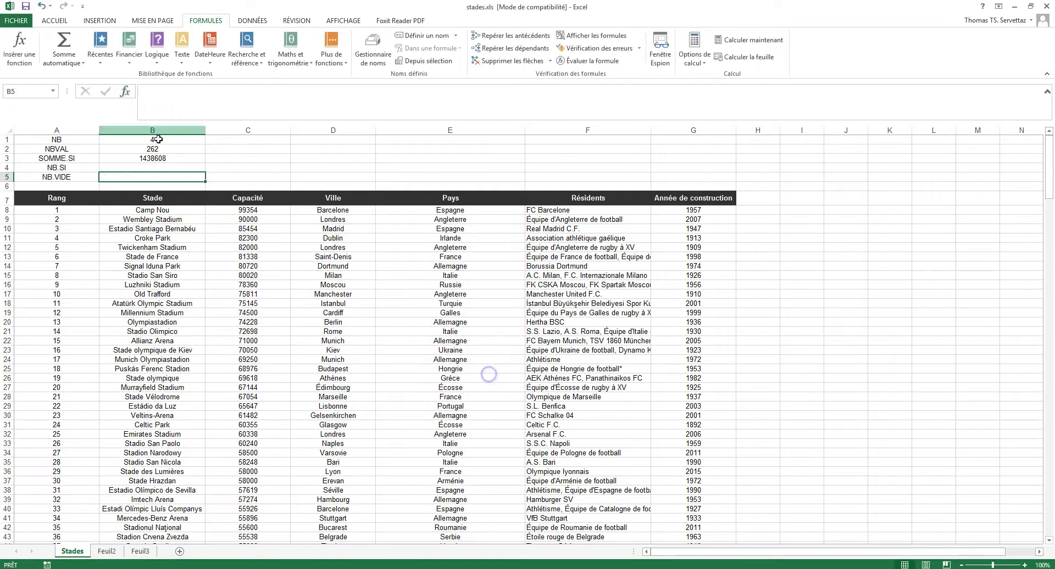
Step: Enter an NB.SI formula in B4 that counts the country cells E8:E269 matching the criterion $E$8 (Espagne)
left_click(152, 167)
type("=nb.si")
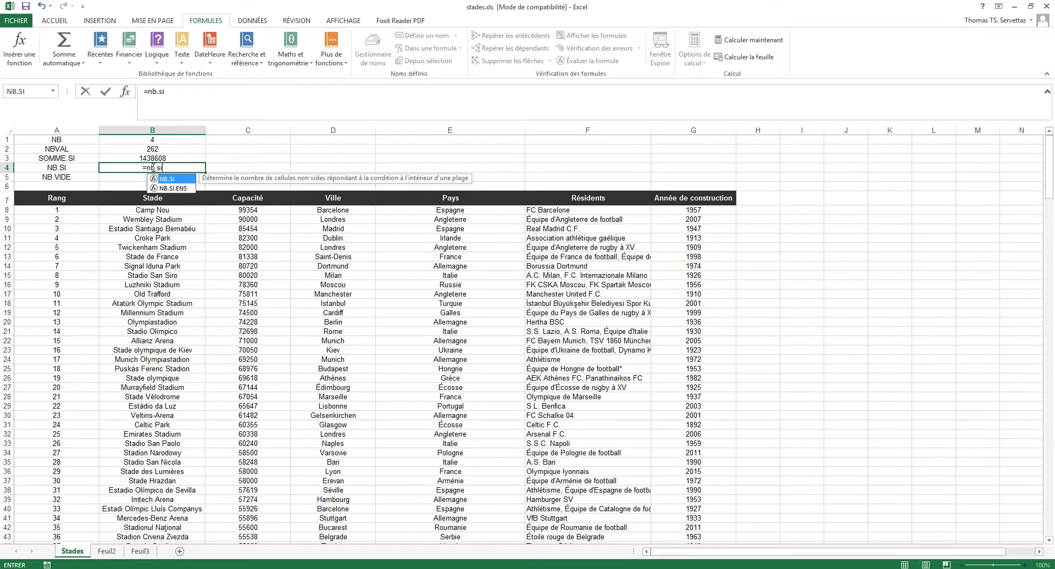
type("(")
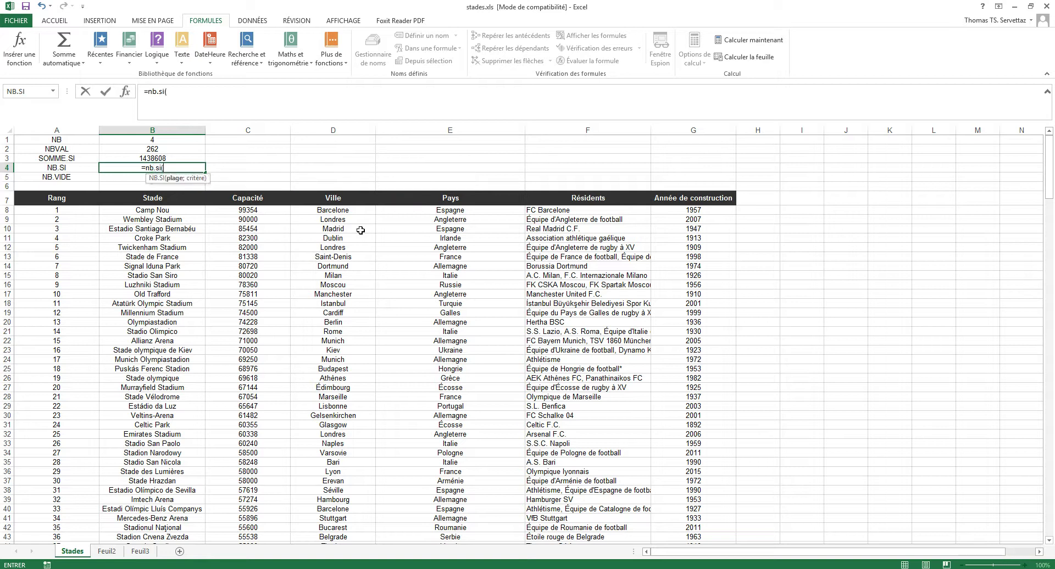
left_click_drag(412, 210, 439, 517)
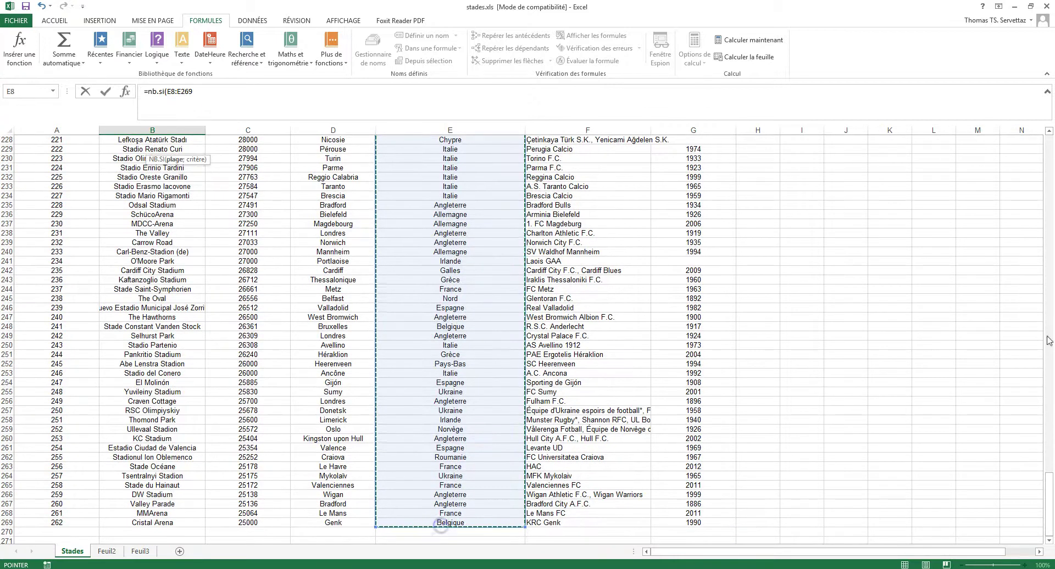
left_click_drag(1049, 502, 1048, 154)
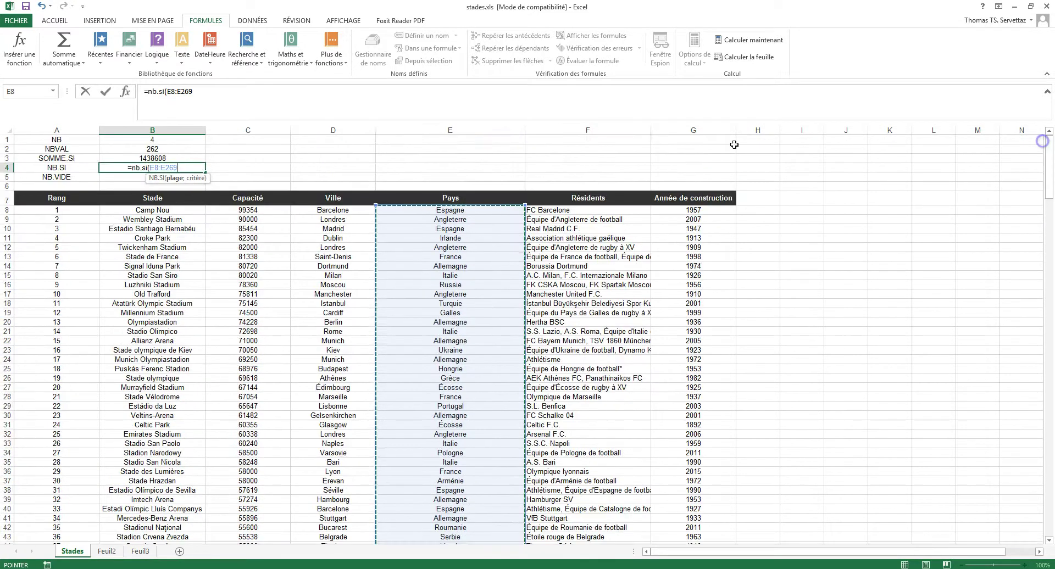
type(";")
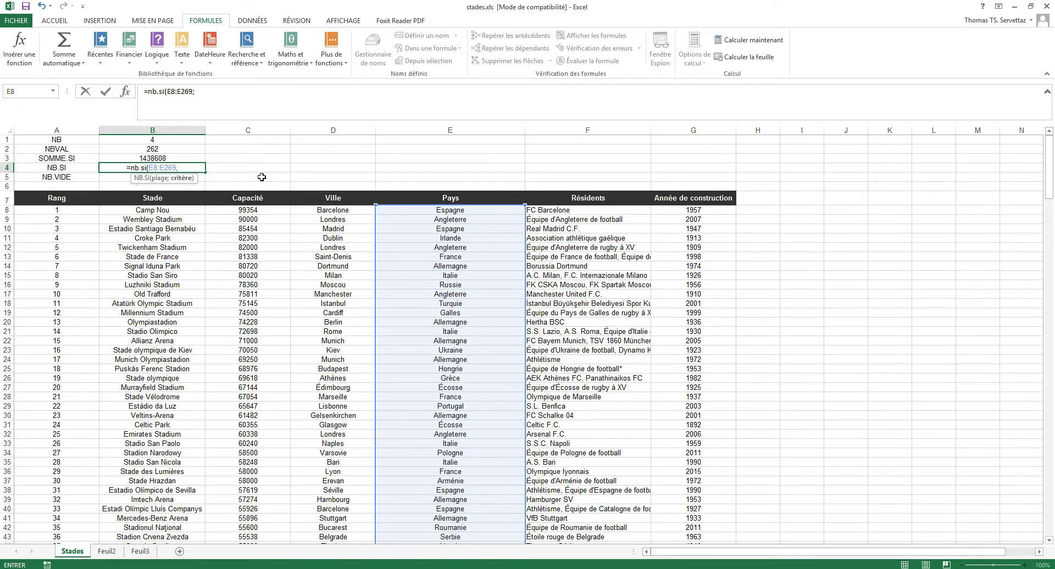
left_click(467, 211)
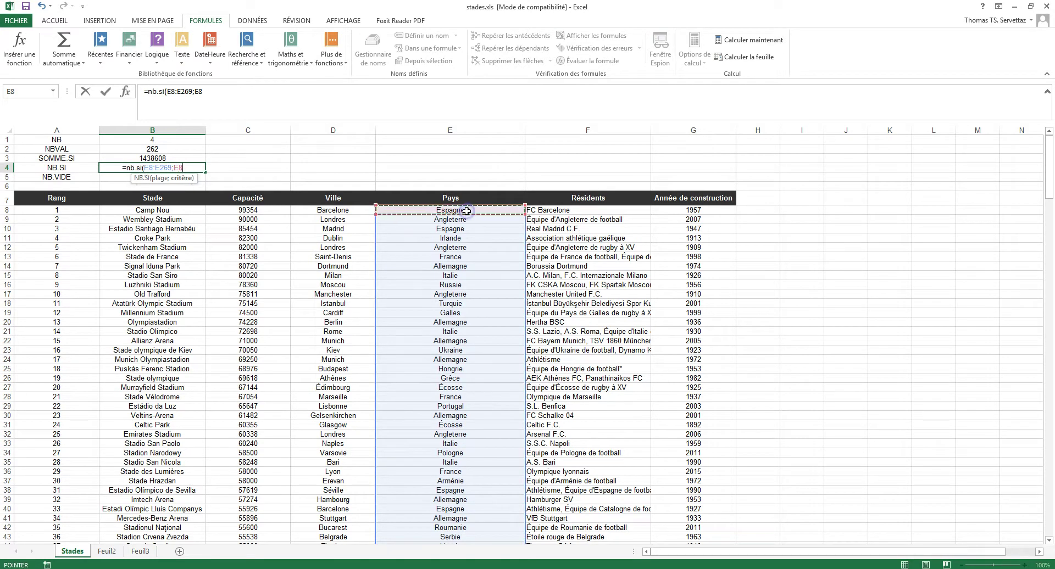
key("F4")
type(")")
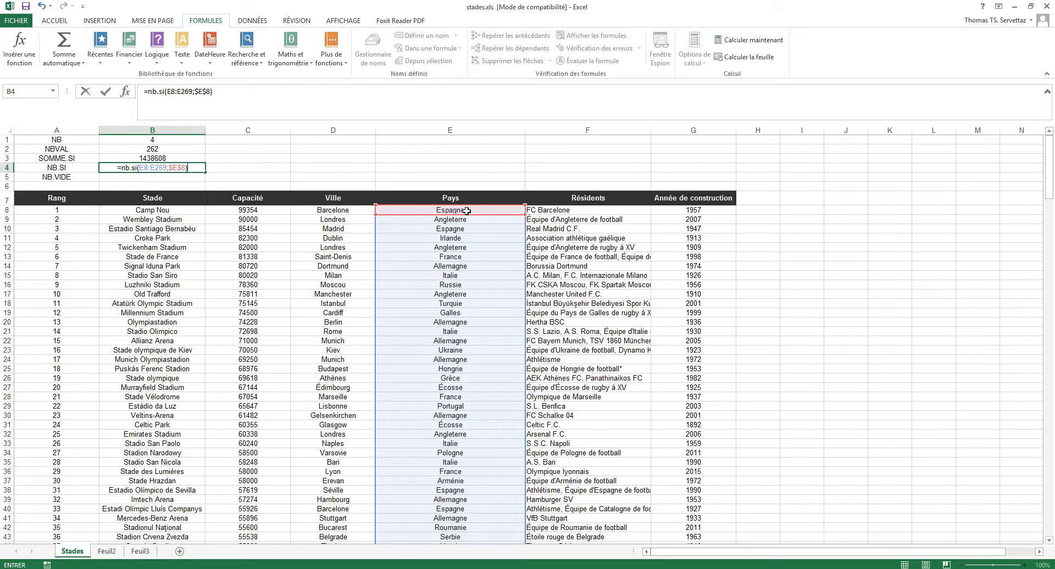
key("Return")
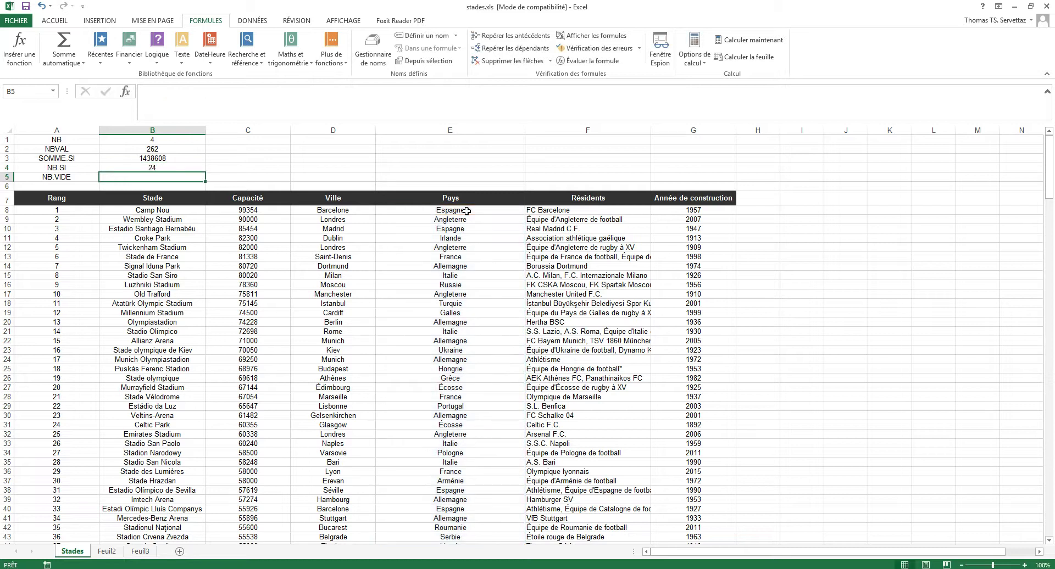
Step: Replace the criterion of the NB.SI formula in B4 with $E$14 (Allemagne) and review the formula's highlighted ranges
double_click(144, 167)
left_click(184, 168)
key("BackSpace")
key("BackSpace")
key("BackSpace")
key("BackSpace")
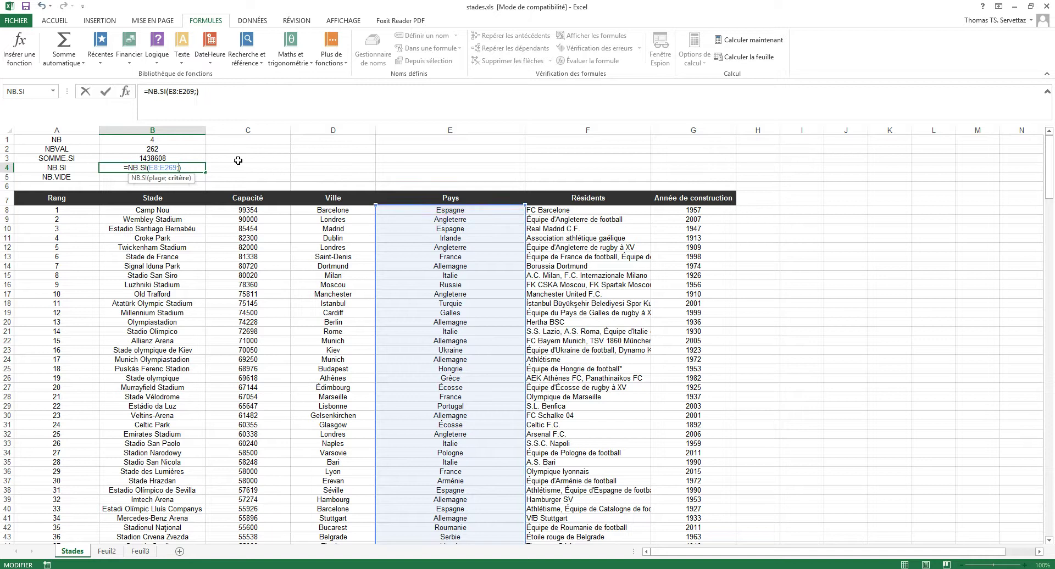
left_click(469, 266)
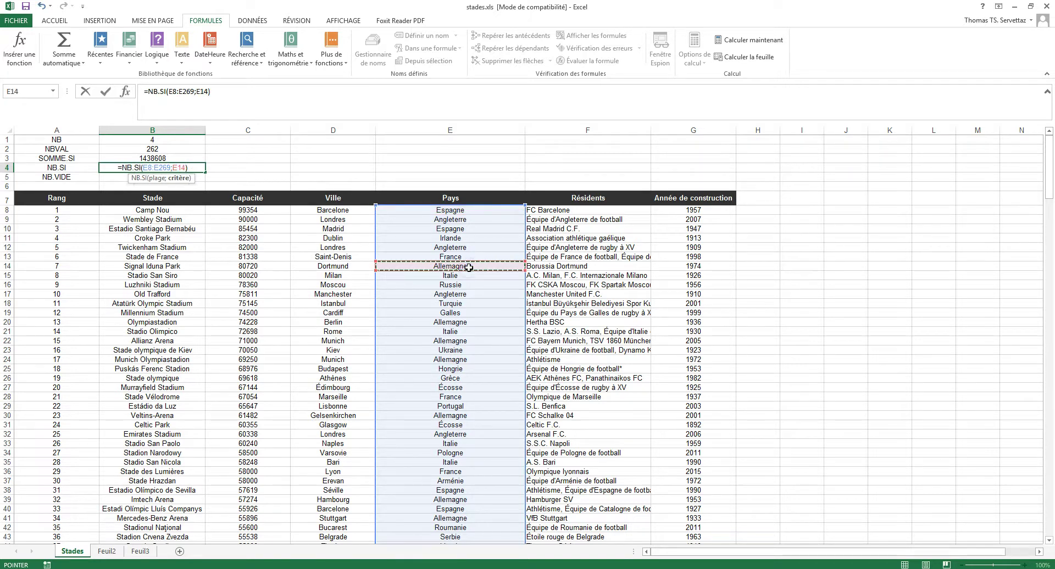
key("F4")
key("Return")
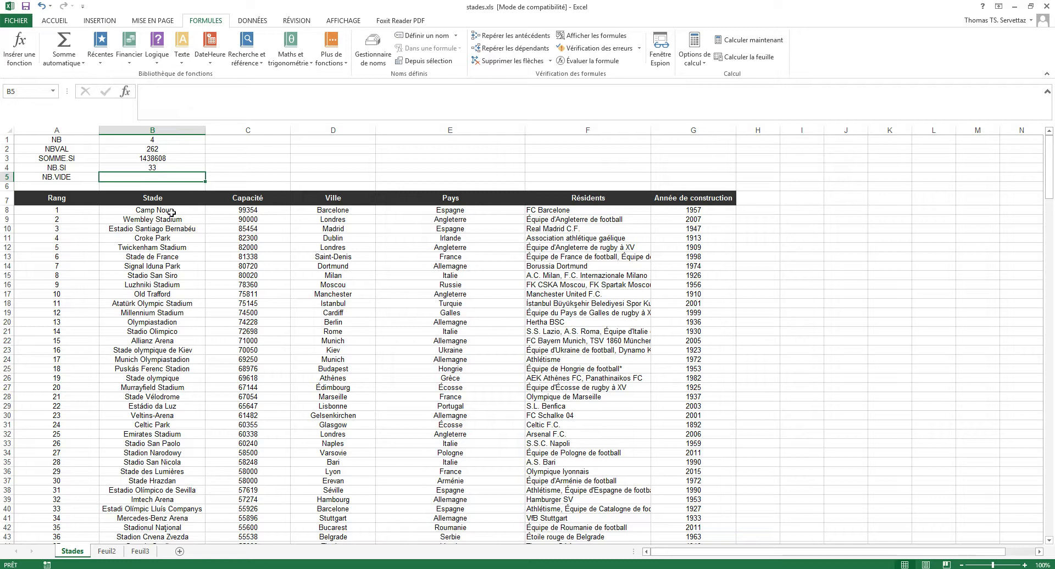
double_click(168, 168)
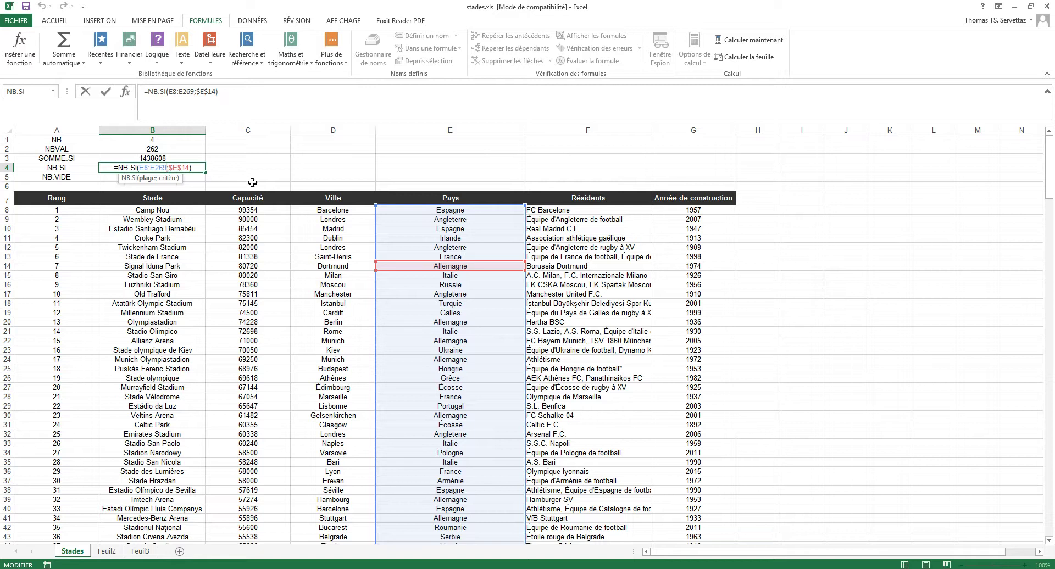
key("Return")
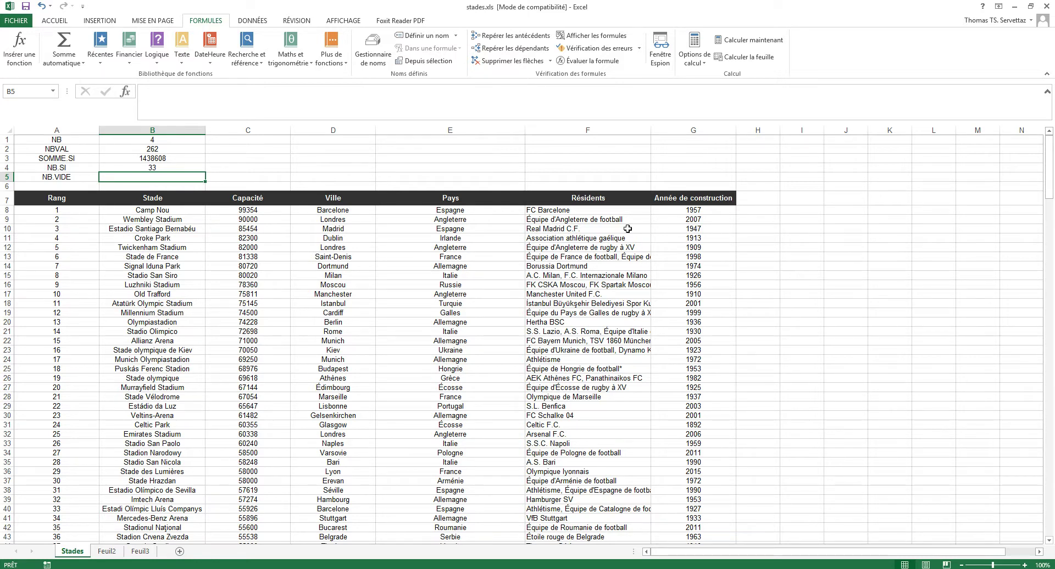
Step: Search all function categories for nb.vide, read the NB.VIDE description, and leave without inserting it
left_click(125, 91)
type("nb.vide")
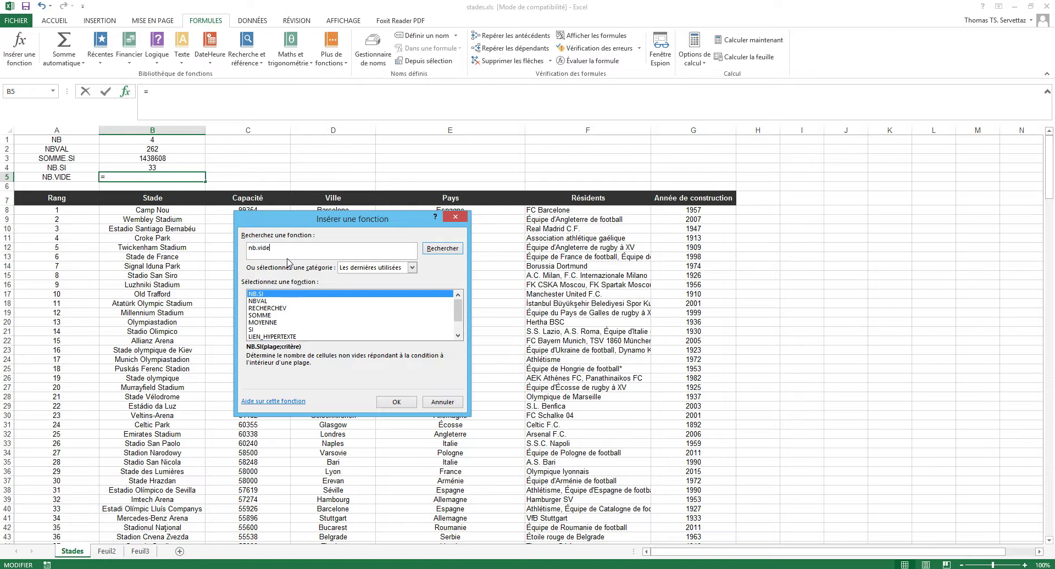
left_click(409, 268)
left_click(371, 284)
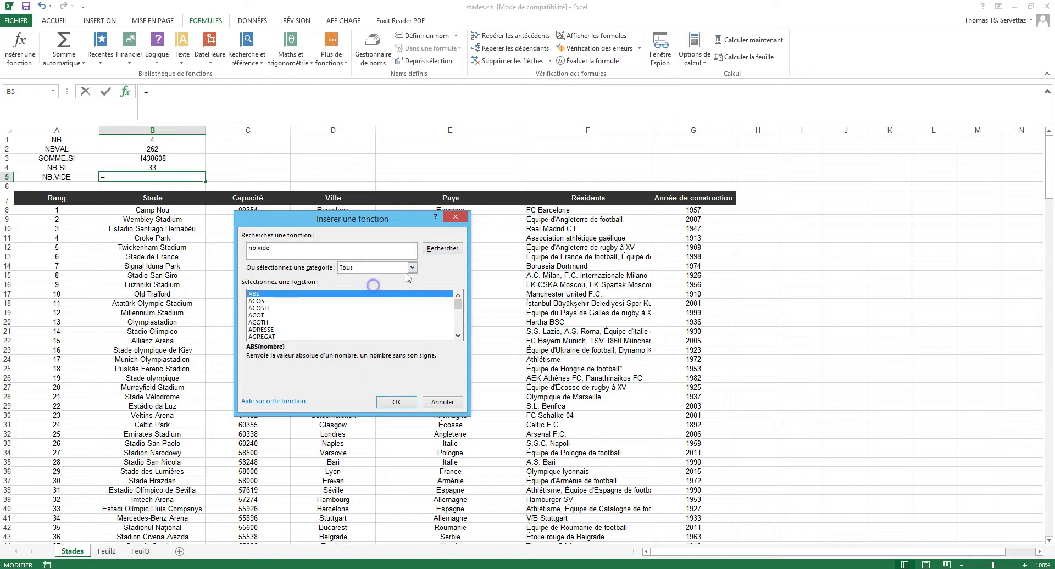
left_click(432, 246)
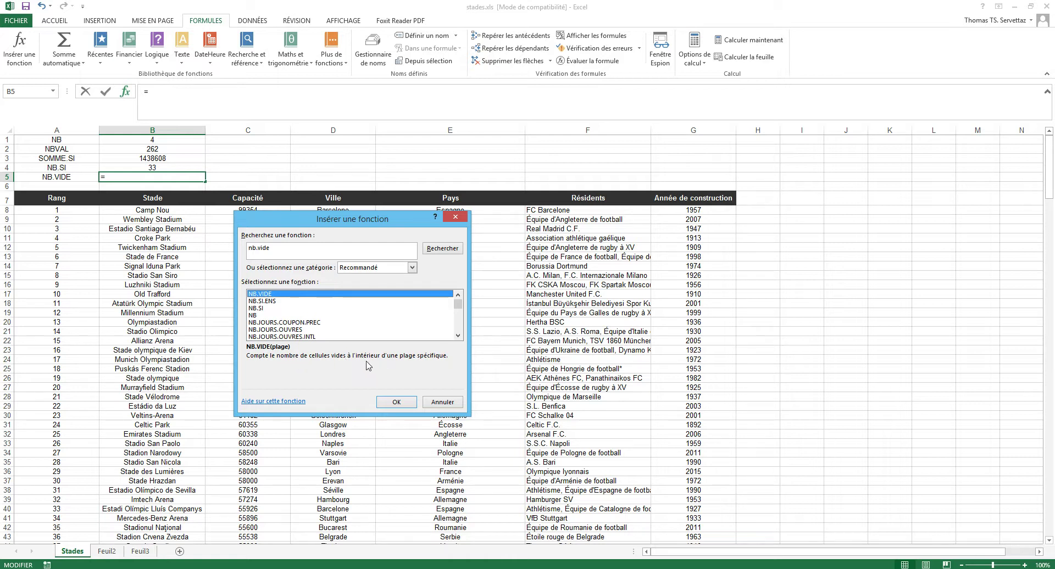
left_click(396, 403)
left_click(442, 370)
Step: Examine the construction year column for empty cells, such as the Nowlan Park row, and return to the top of the table
scroll(815, 257, "down", 1)
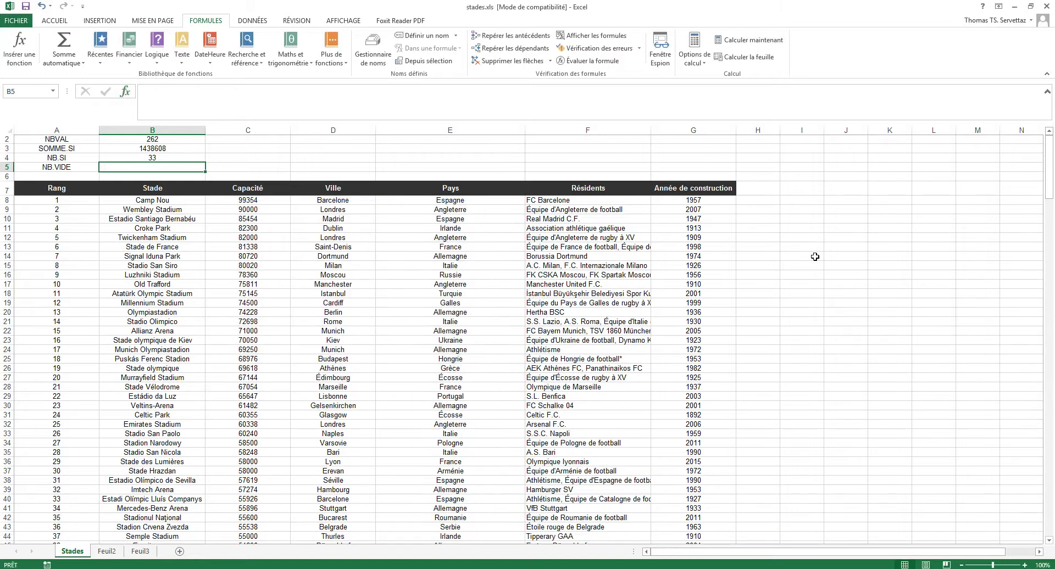
scroll(802, 272, "down", 6)
scroll(754, 235, "up", 6)
scroll(715, 219, "down", 8)
scroll(703, 242, "down", 20)
scroll(692, 322, "down", 20)
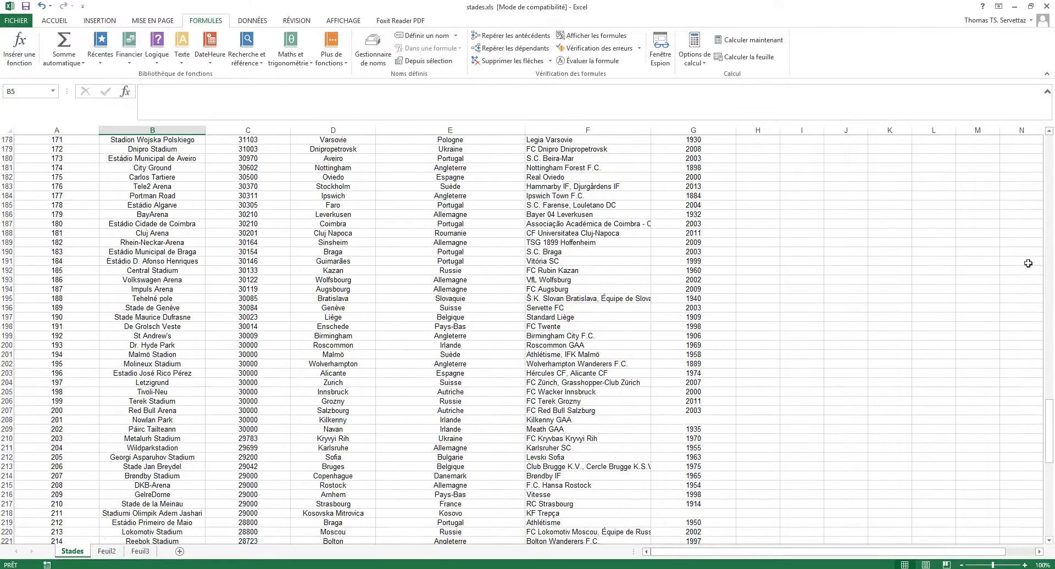
scroll(1016, 409, "down", 4)
left_click(709, 314)
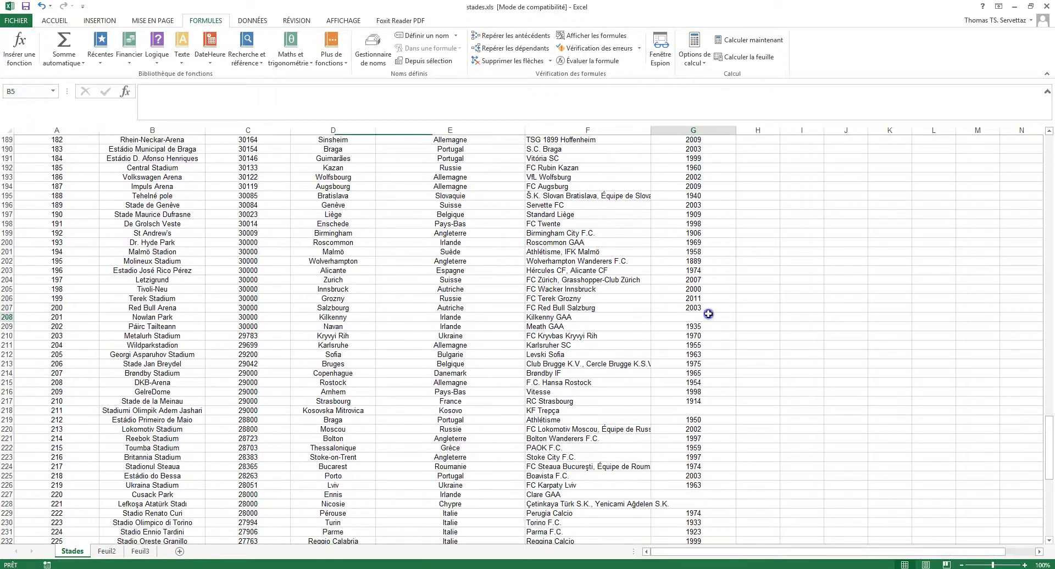
left_click(715, 382)
left_click(715, 412)
left_click(720, 316)
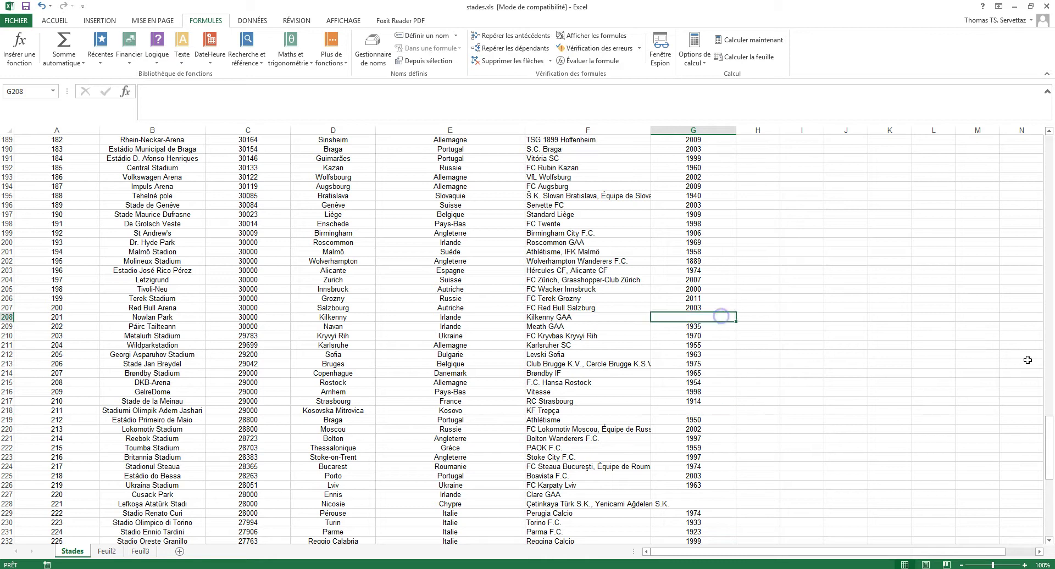
left_click_drag(1048, 442, 1045, 135)
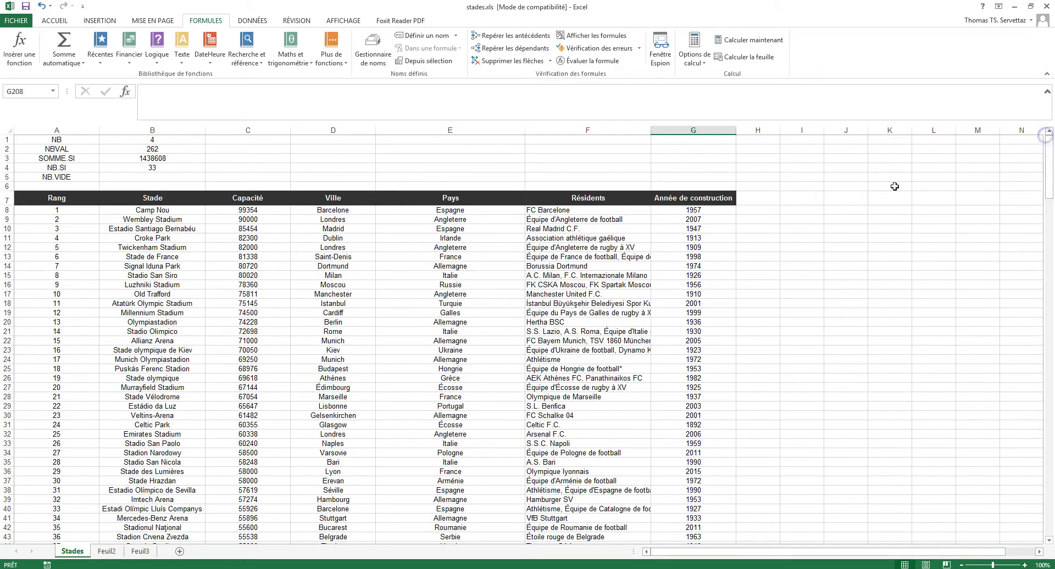
Step: Enter an NB.VIDE formula in B5 that counts the empty construction year cells in G8:G269, and review the formula
left_click(162, 177)
type("=nb.vi")
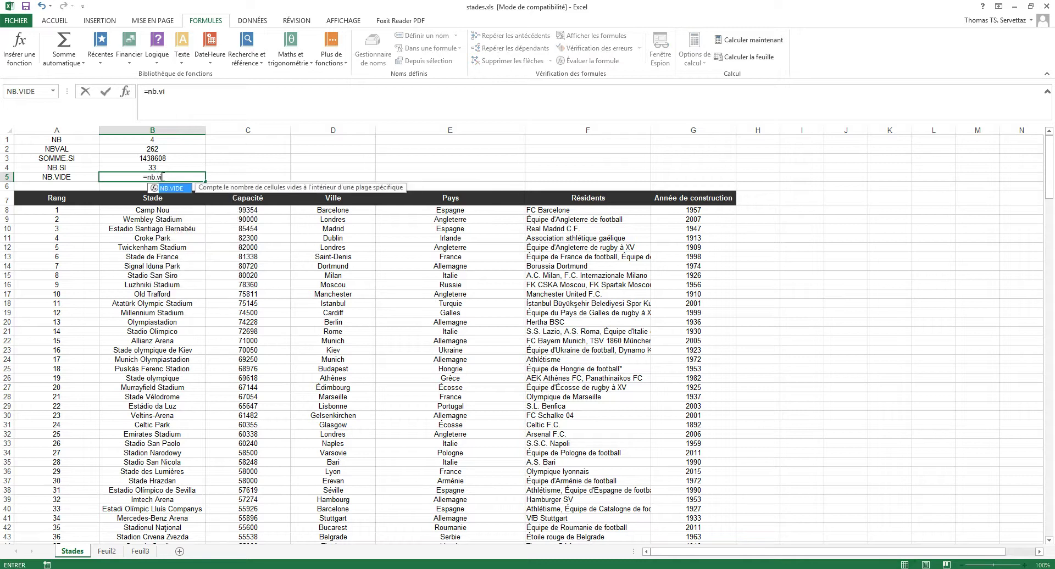
type("de(")
left_click_drag(673, 211, 676, 504)
key("Return")
scroll(638, 303, "up", 2)
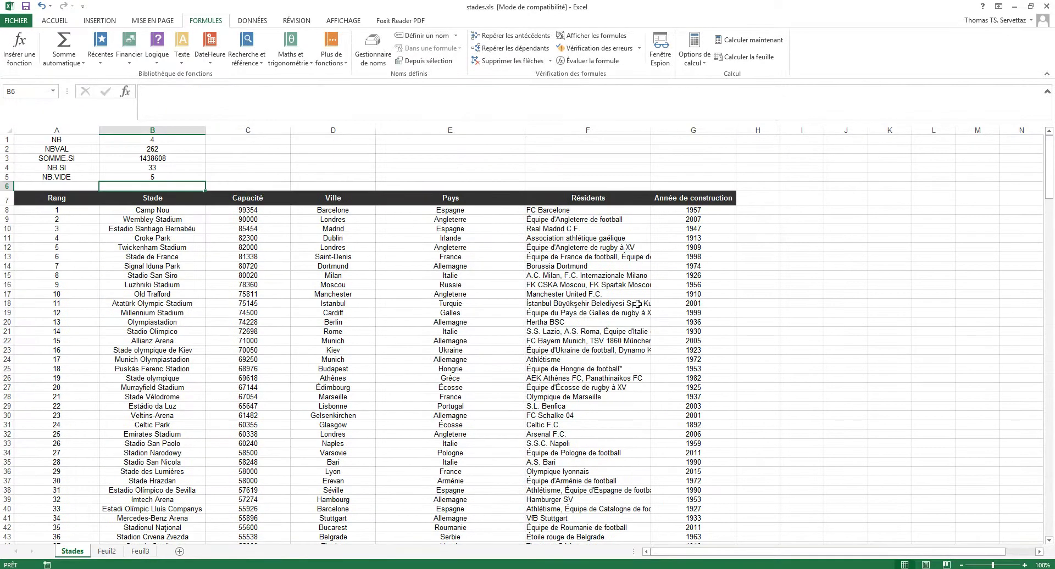
left_click(176, 176)
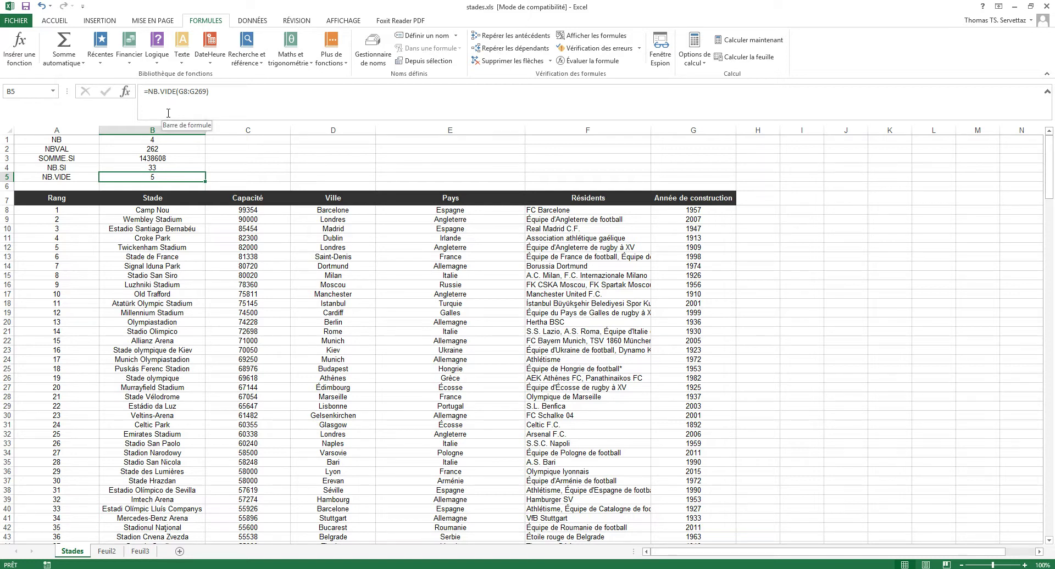
Step: Delete the whole NB.SI formula from B4, leaving the cell empty
left_click(176, 169)
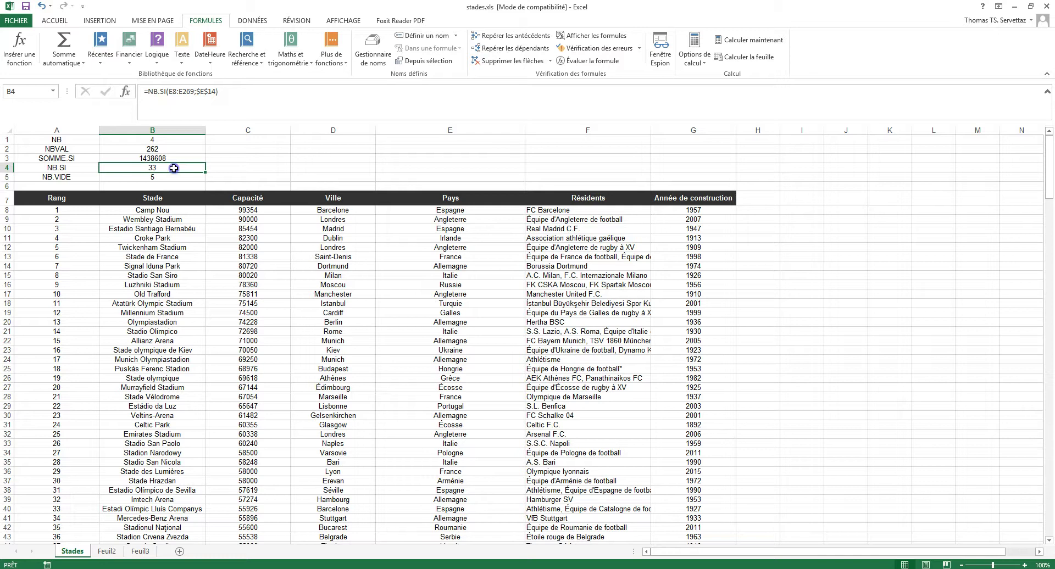
double_click(174, 168)
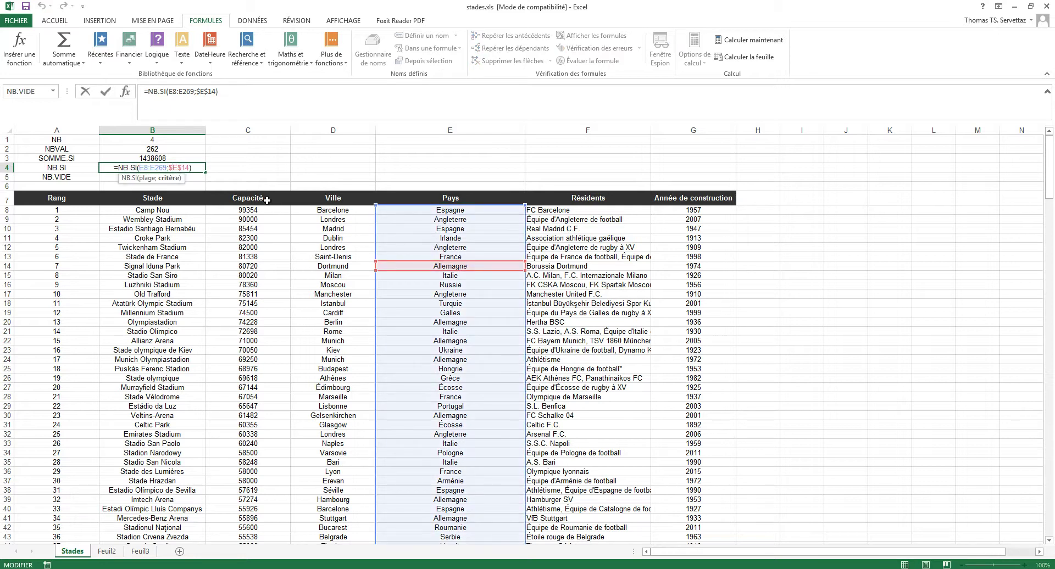
left_click_drag(188, 169, 142, 170)
key("Delete")
key("Return")
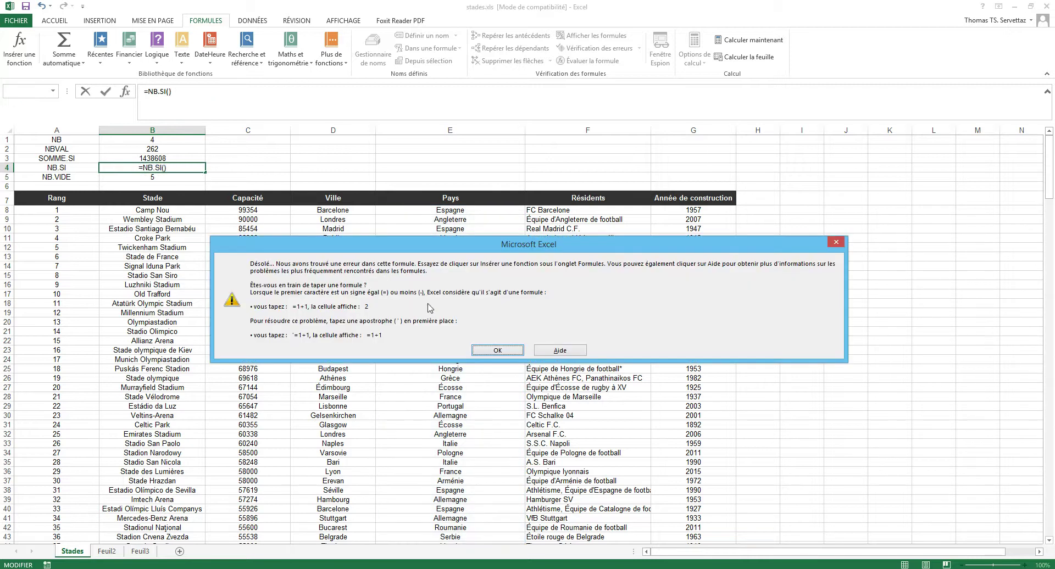
left_click(496, 352)
left_click_drag(167, 169, 115, 168)
key("Delete")
key("Return")
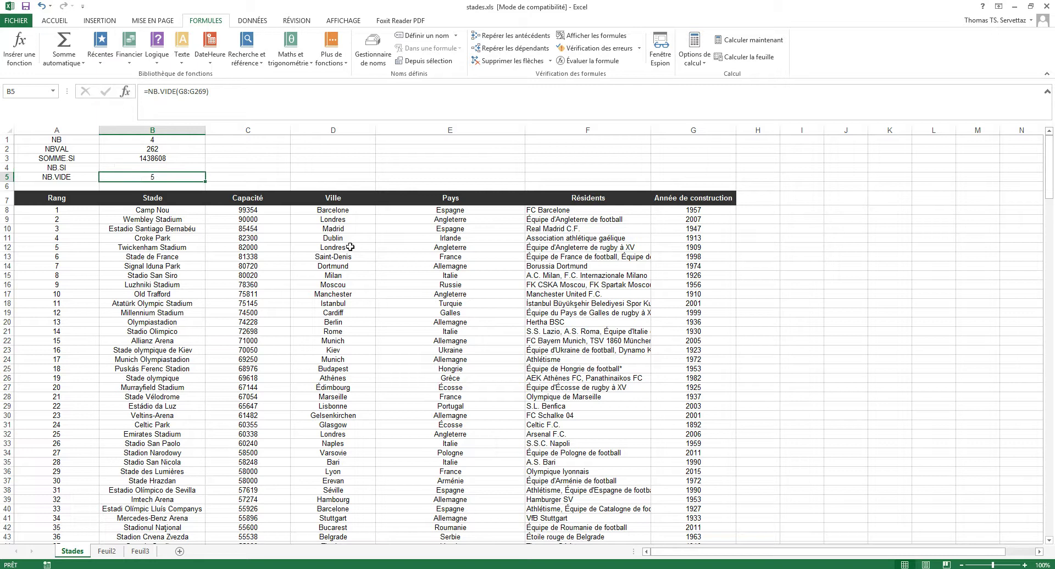
left_click(252, 236)
scroll(274, 274, "down", 1)
scroll(274, 274, "down", 1)
scroll(274, 274, "up", 2)
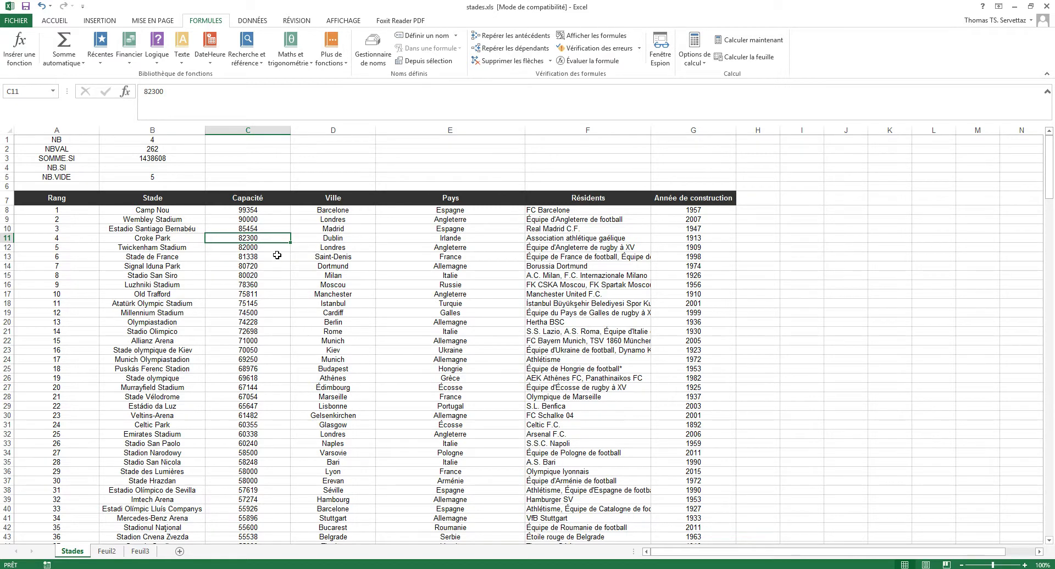
Step: Enter an NB.SI formula in B4 that counts the capacities in C8:C269 meeting the criterion ">80000"
left_click(165, 167)
type("=")
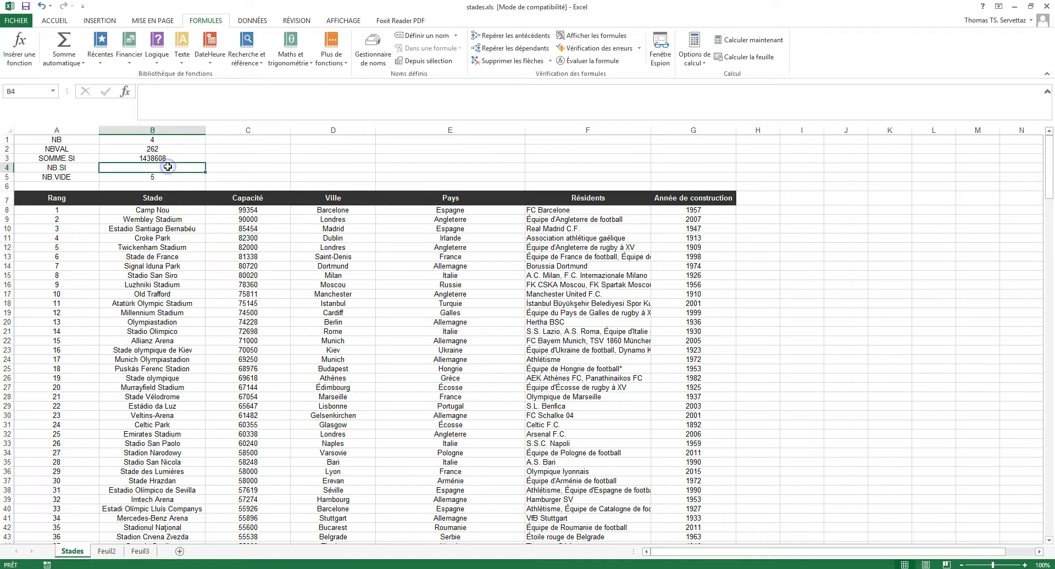
type("nb")
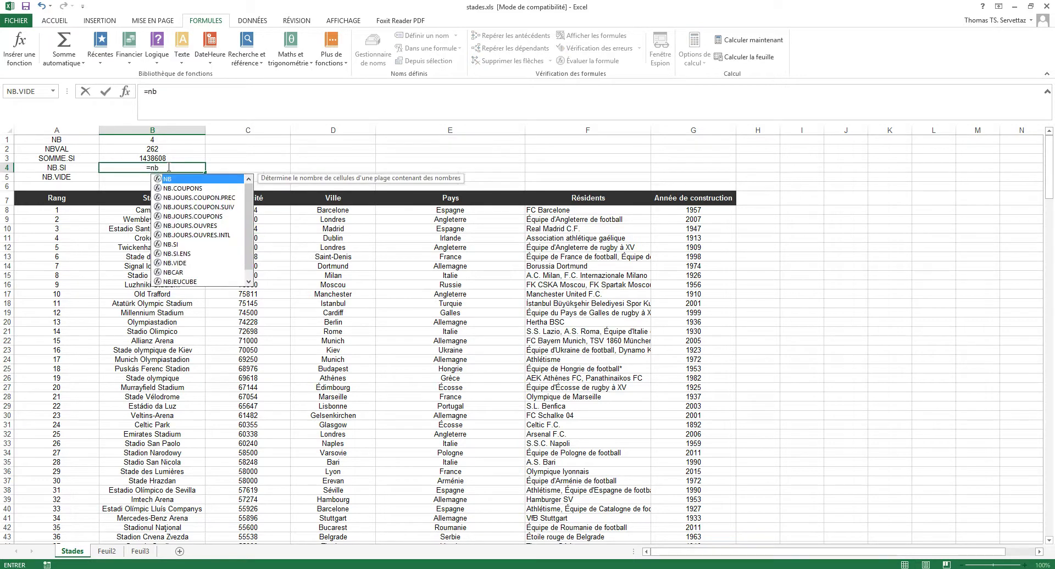
type(".si(")
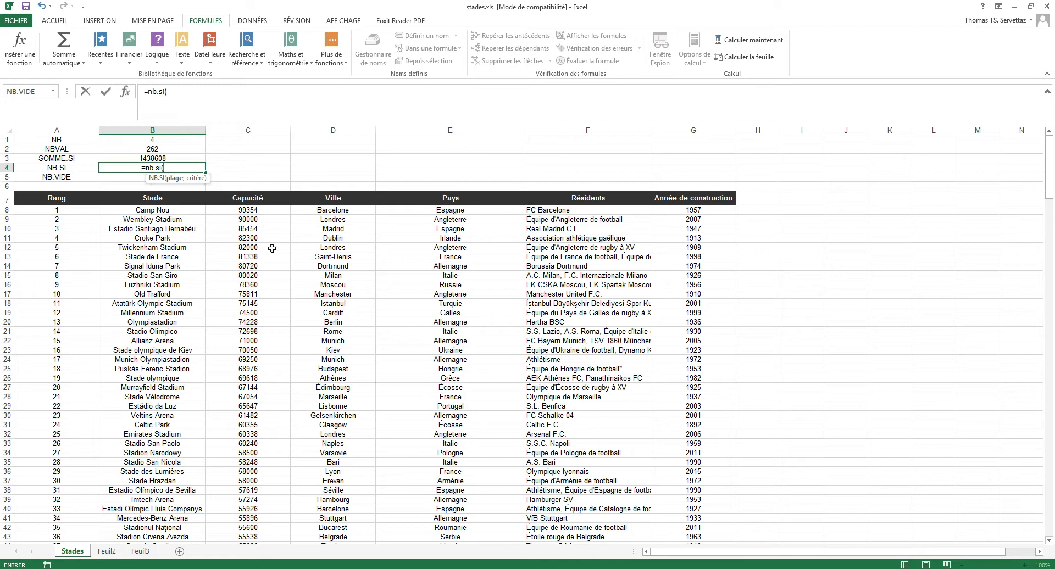
left_click(265, 211)
left_click_drag(265, 210, 244, 520)
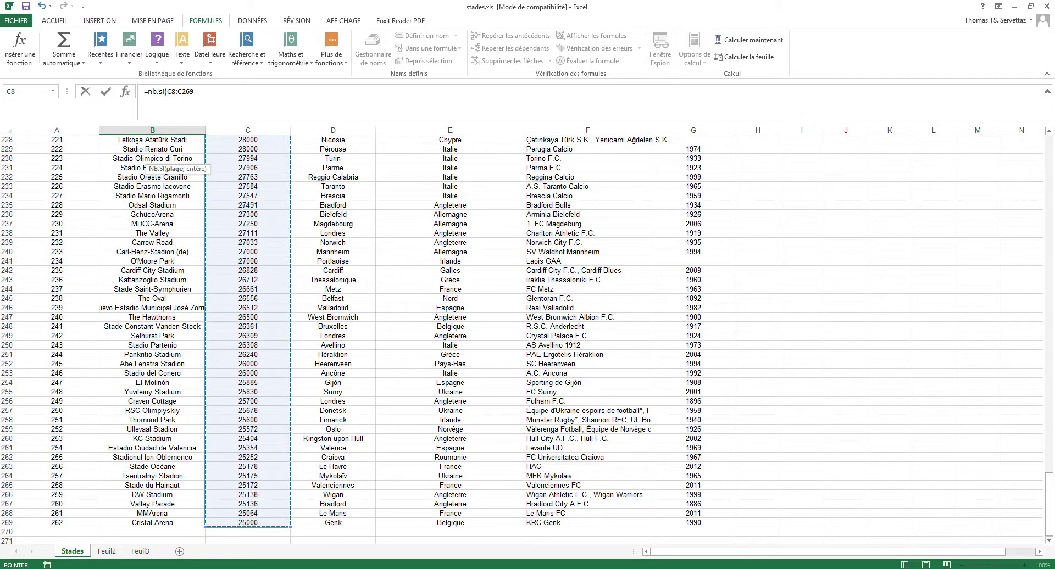
left_click_drag(1050, 484, 1050, 146)
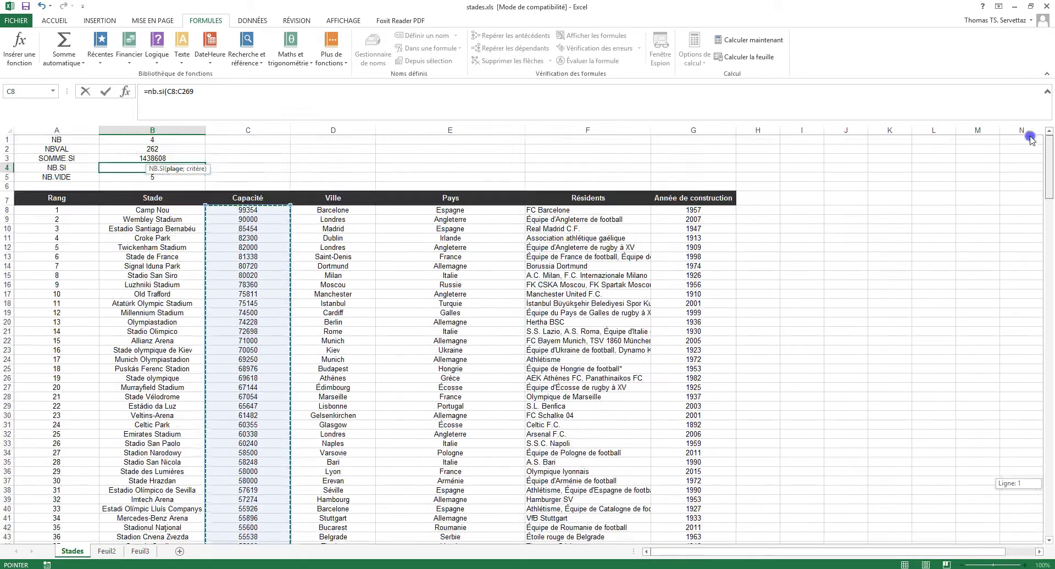
type(";")
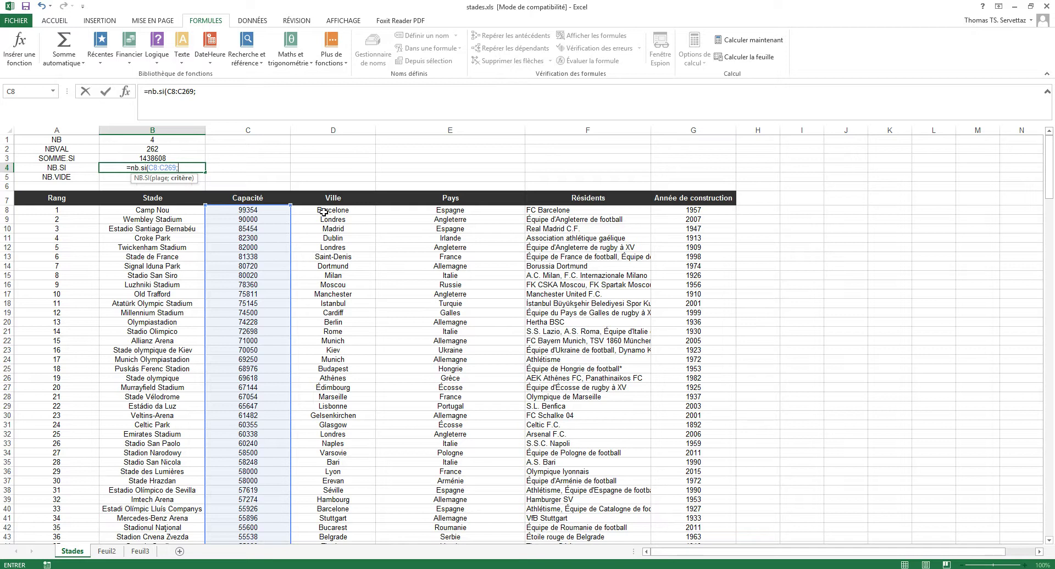
type("\">80000")
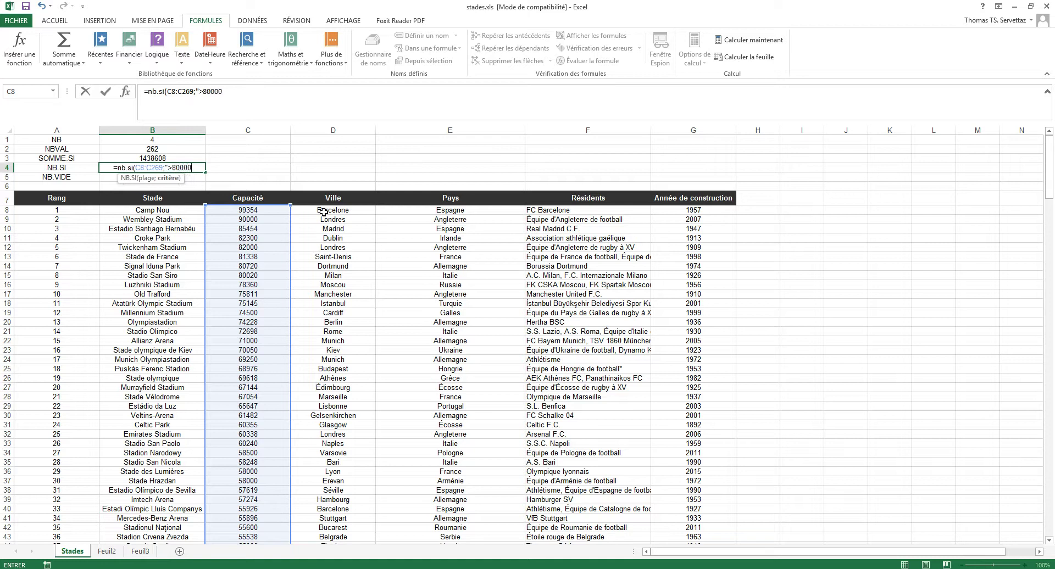
type("\"")
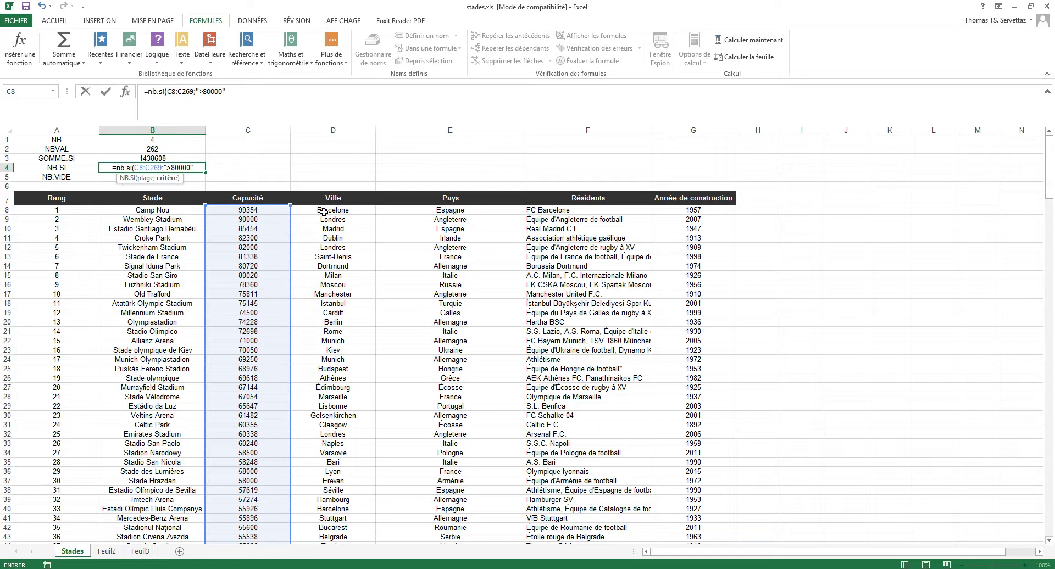
type(")")
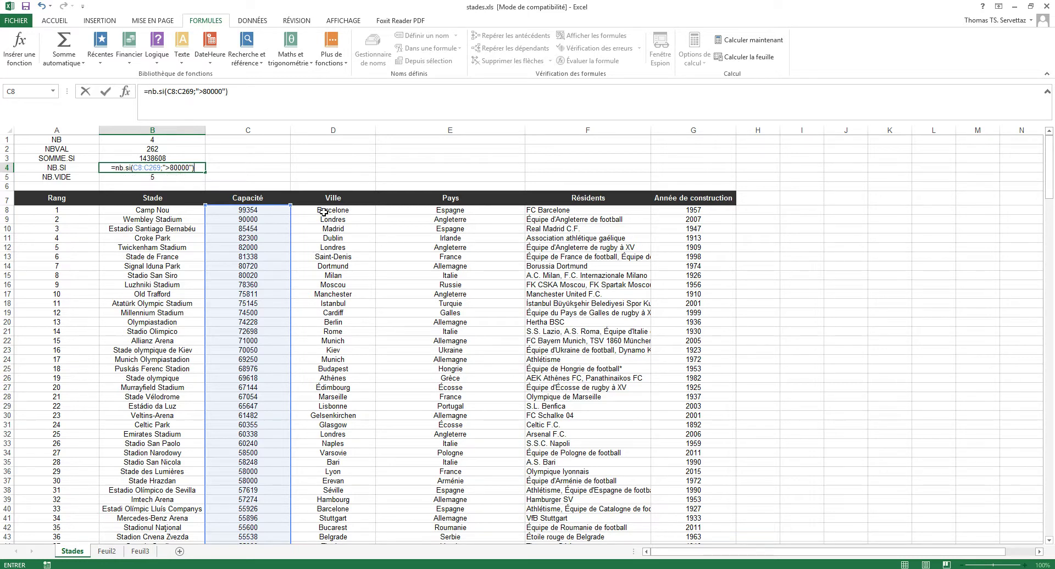
key("Return")
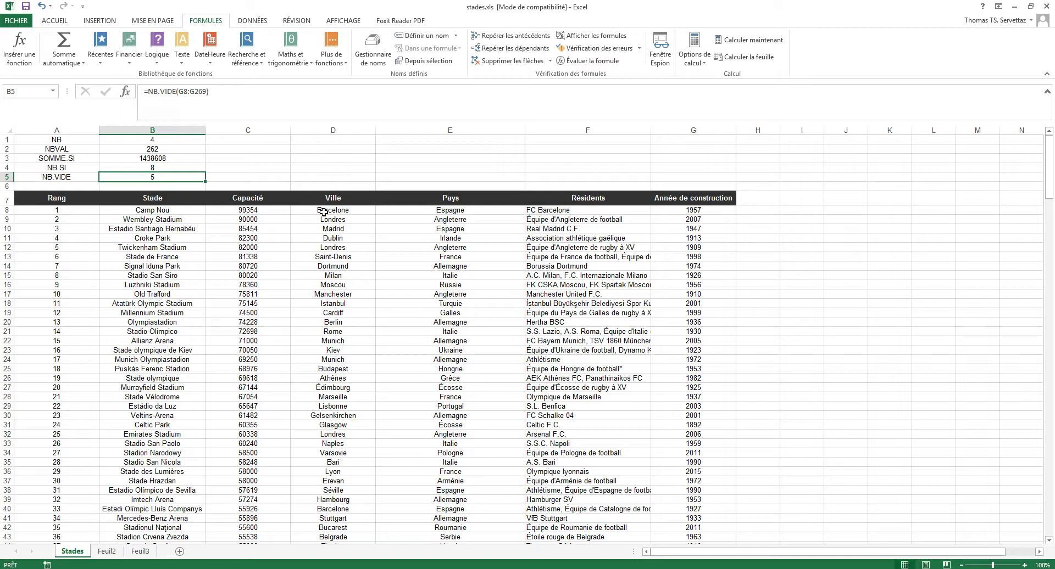
Step: Examine the capacity values one by one from Camp Nou to Stadio San Siro to check the stadiums above 80000
left_click(272, 211)
key("Down")
key("Down")
key("Down")
key("Down")
key("Down")
key("Down")
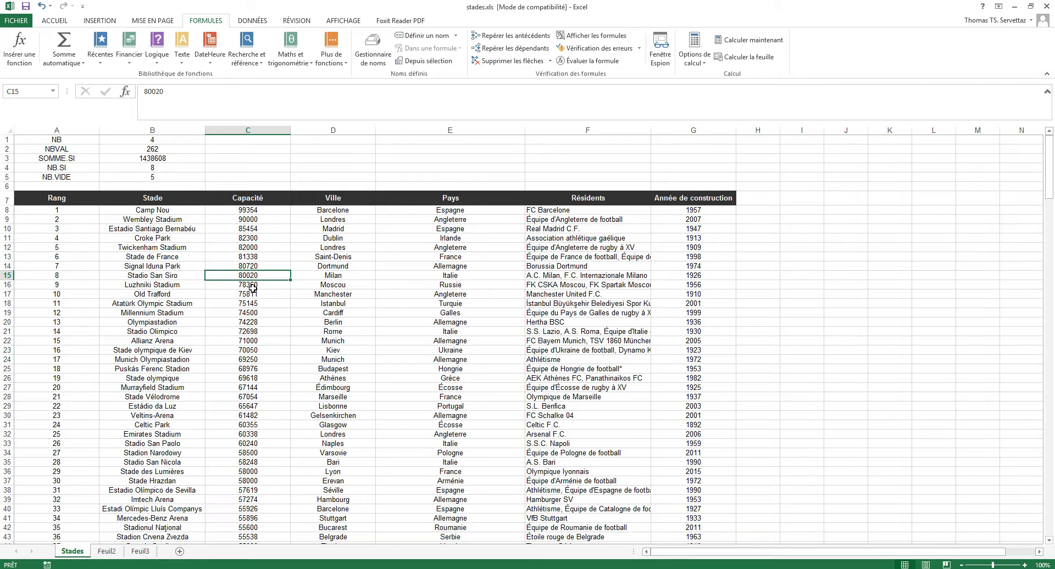
Step: Review the NB.SI formula in B4 and its function arguments without changing them
double_click(163, 169)
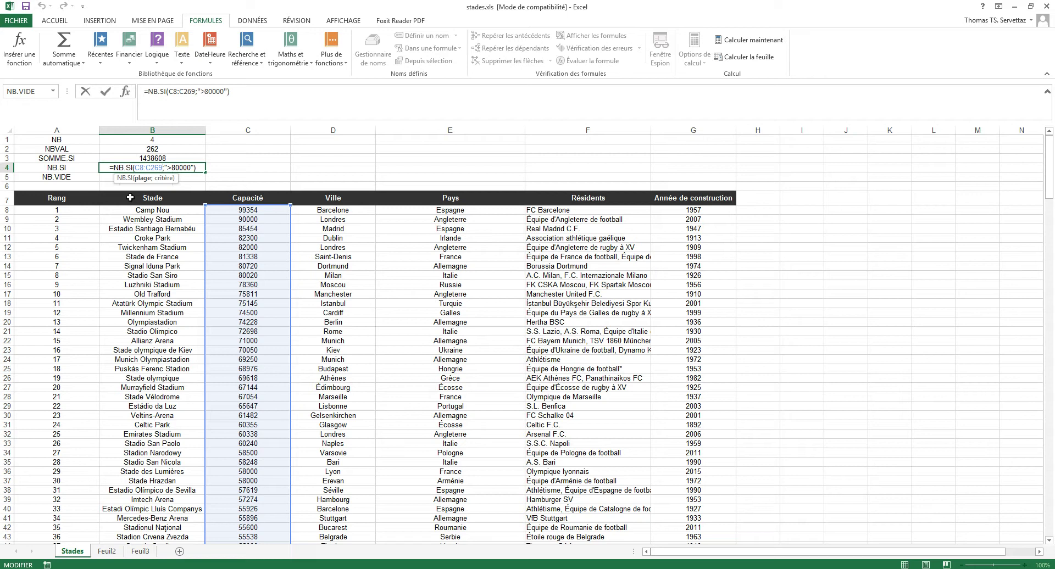
key("ctrl+Return")
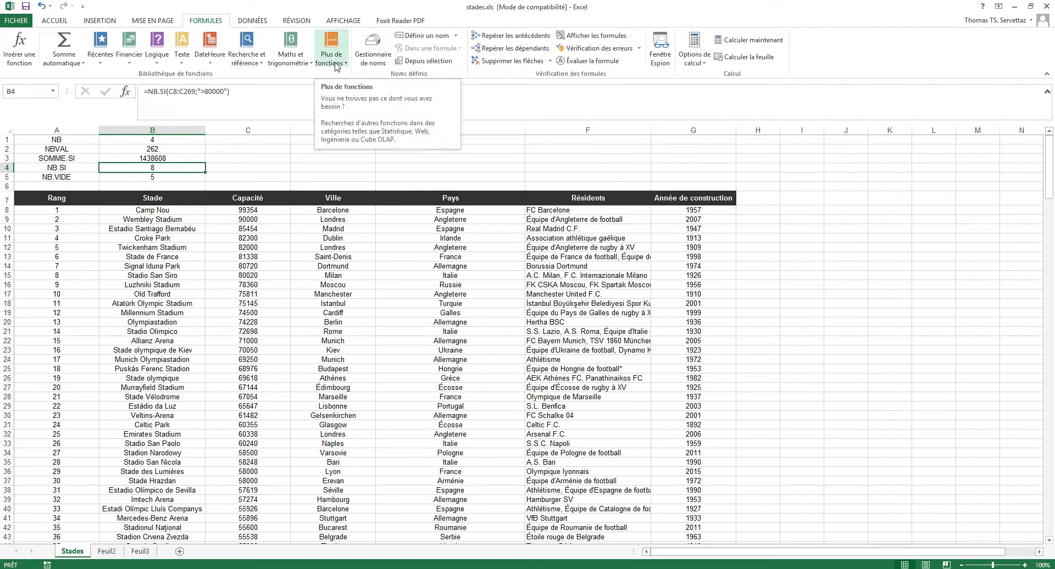
left_click(20, 46)
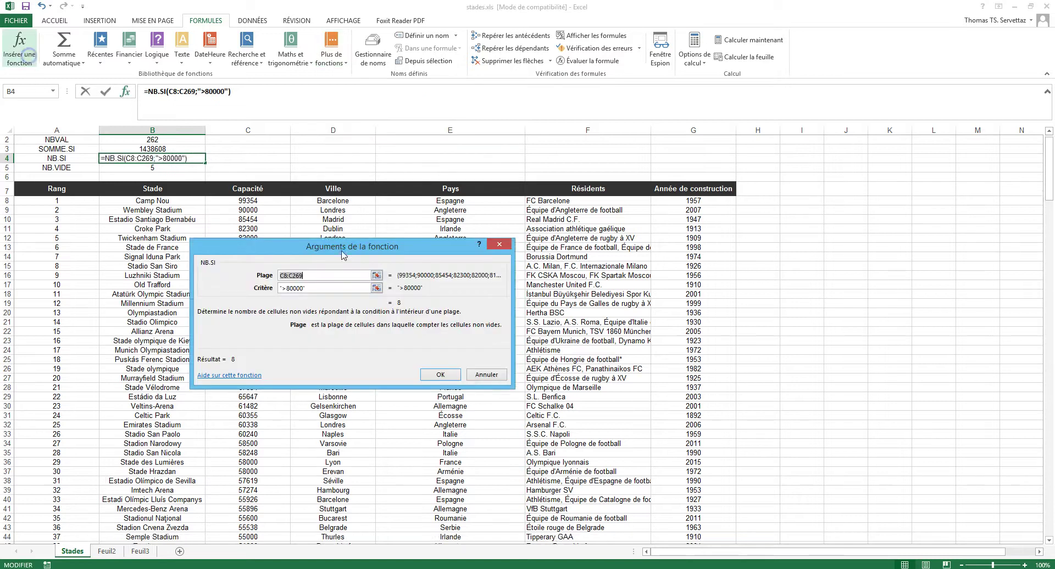
left_click(486, 374)
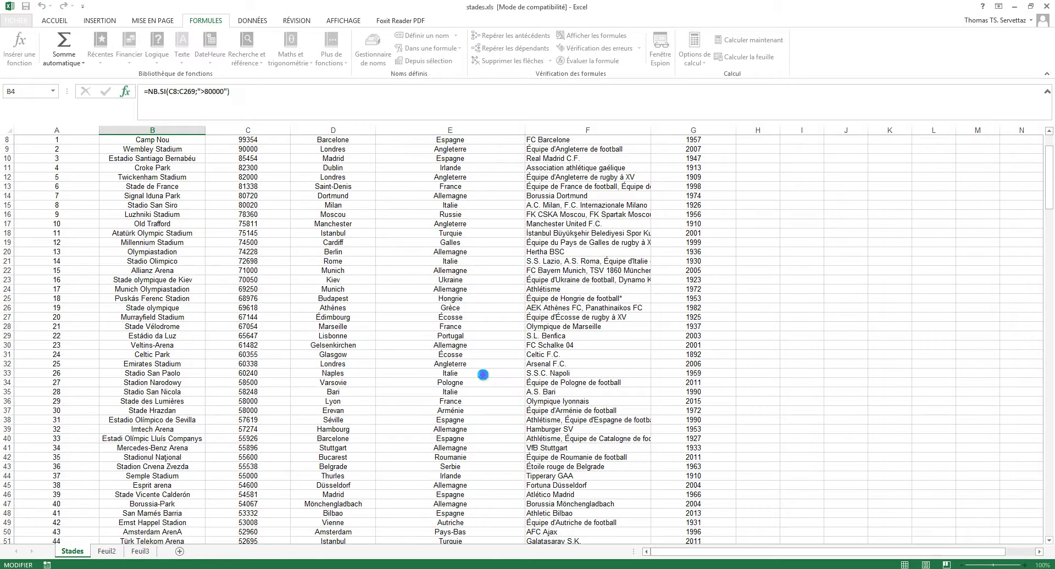
Step: From C3, search the function library for nb, browse the suggested functions, read the NB.JOURS.OUVRES description, and leave without inserting anything
left_click(272, 160)
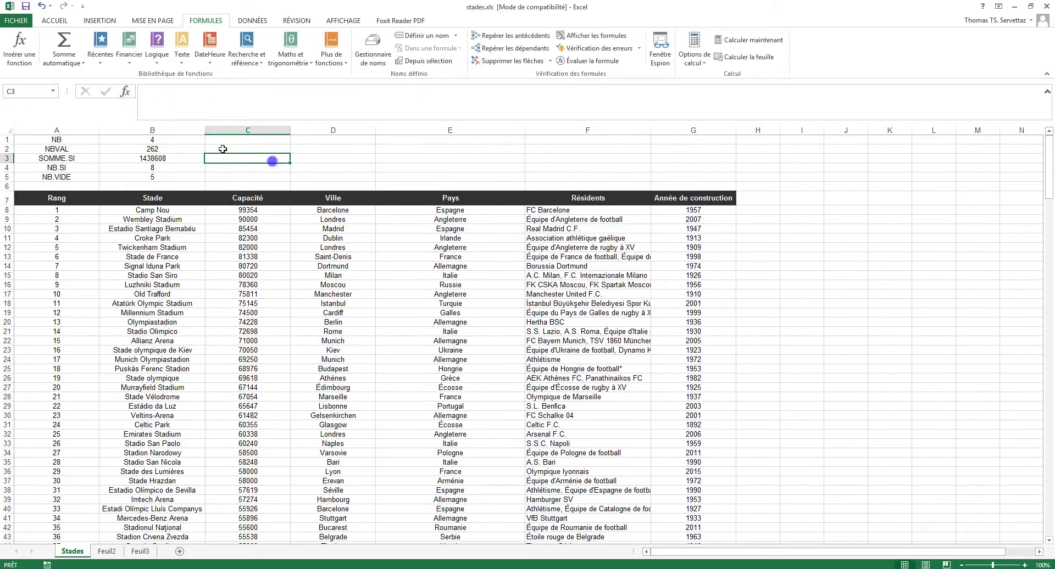
left_click(28, 58)
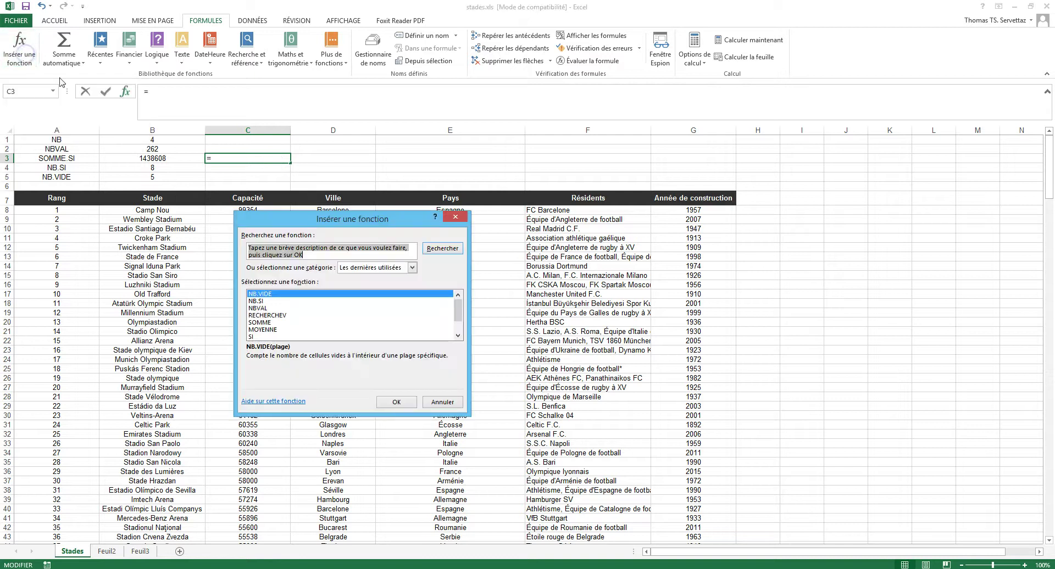
type("nb")
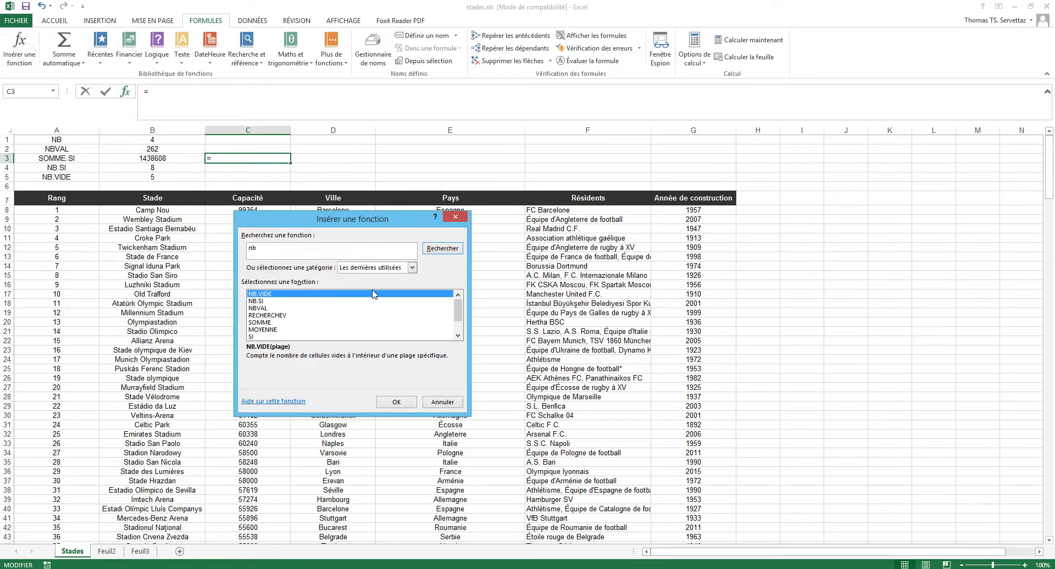
left_click(443, 248)
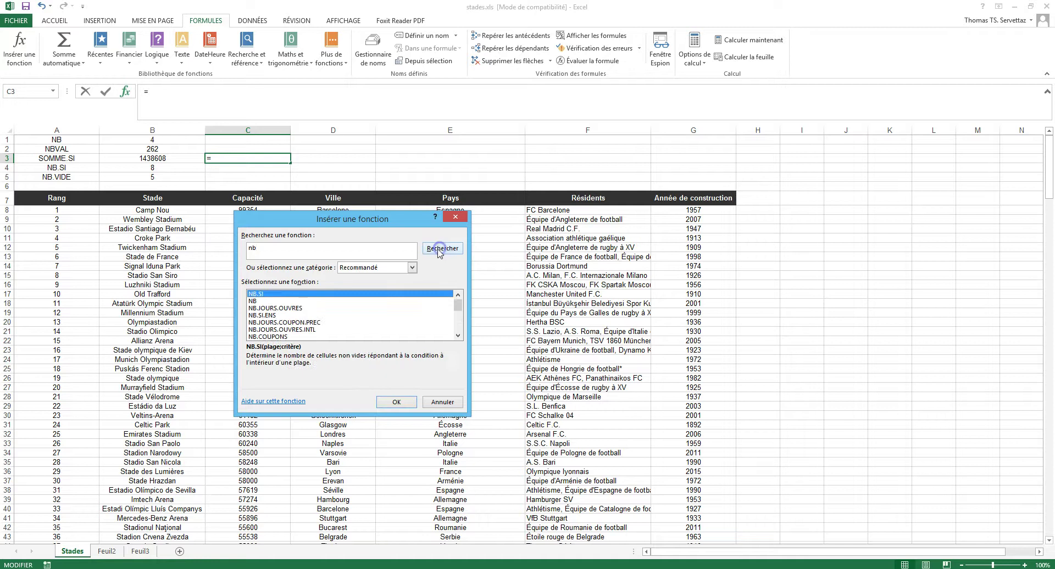
left_click(458, 337)
left_click(458, 337)
left_click(458, 337)
left_click(458, 336)
left_click(459, 337)
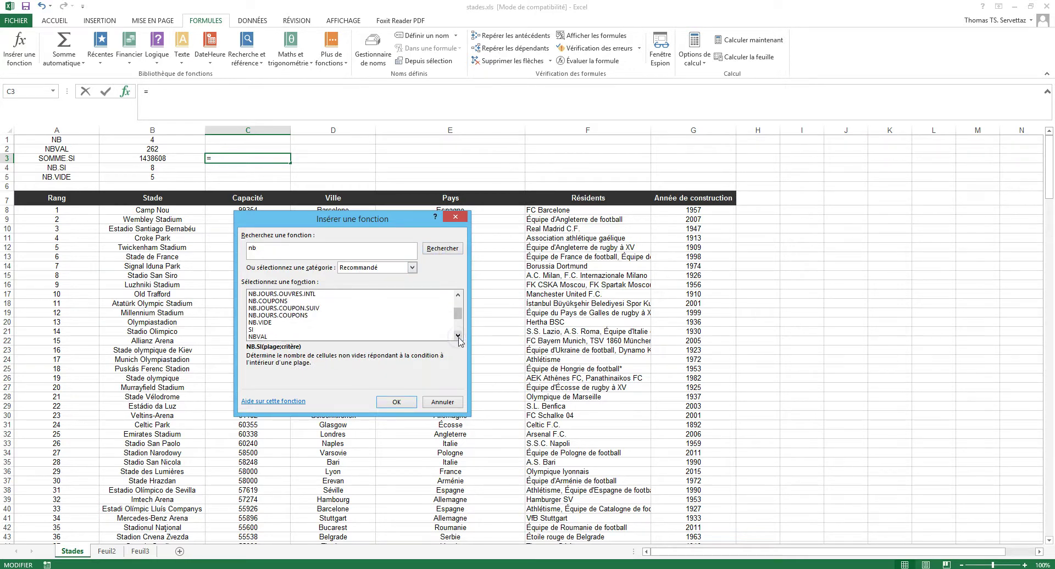
left_click(458, 337)
left_click(459, 337)
left_click(458, 337)
left_click_drag(459, 321, 460, 307)
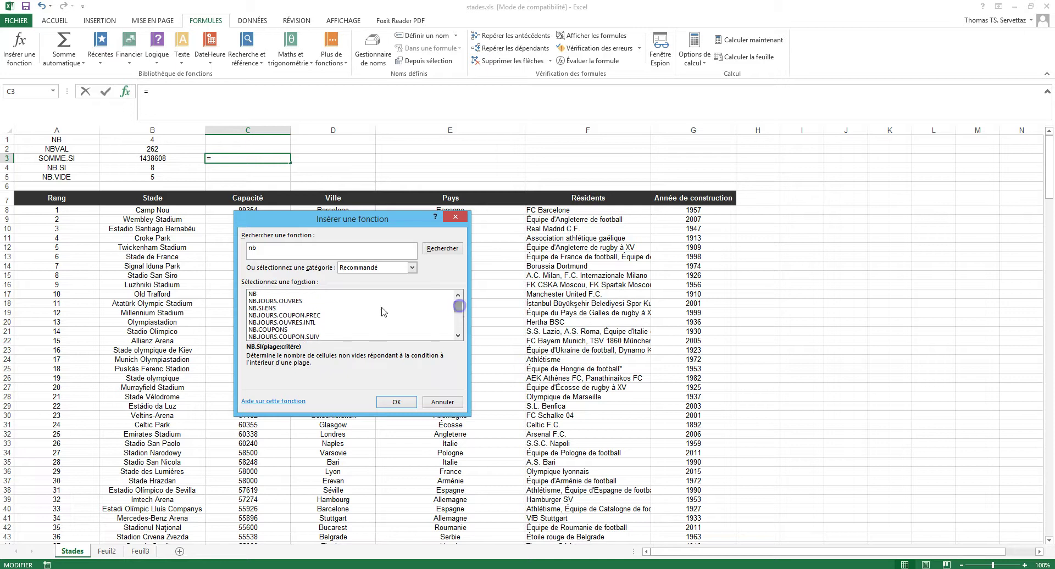
left_click(309, 301)
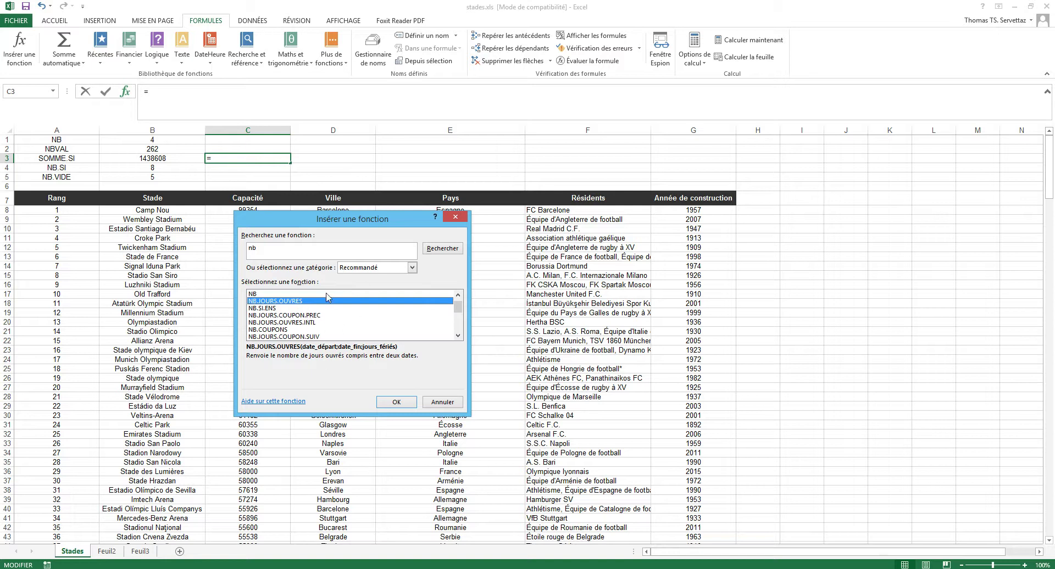
left_click(447, 403)
Step: Highlight the function labels in A1:A5 for a recap and clear the selection
left_click_drag(54, 140, 59, 177)
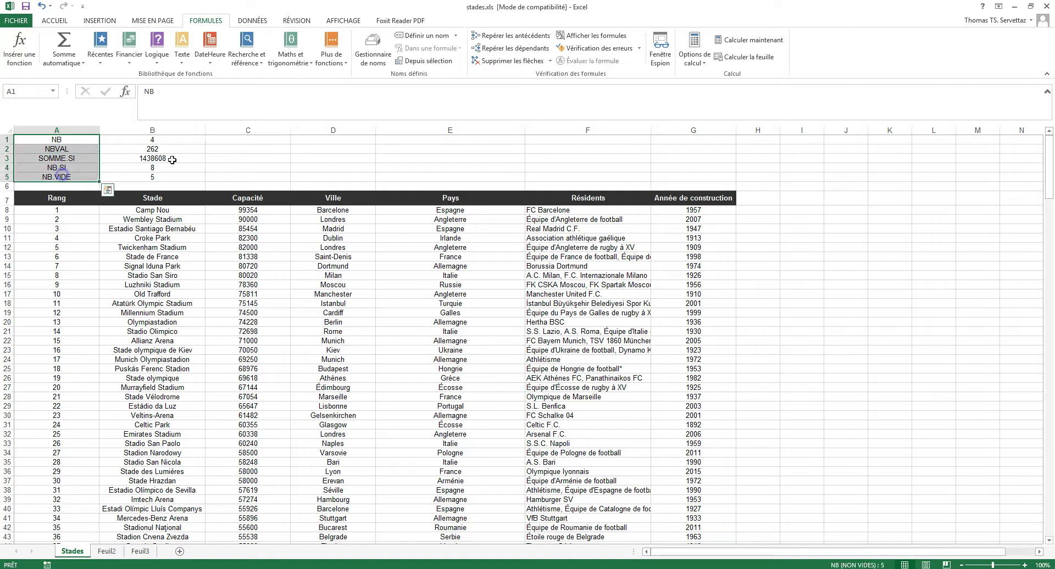
left_click(328, 157)
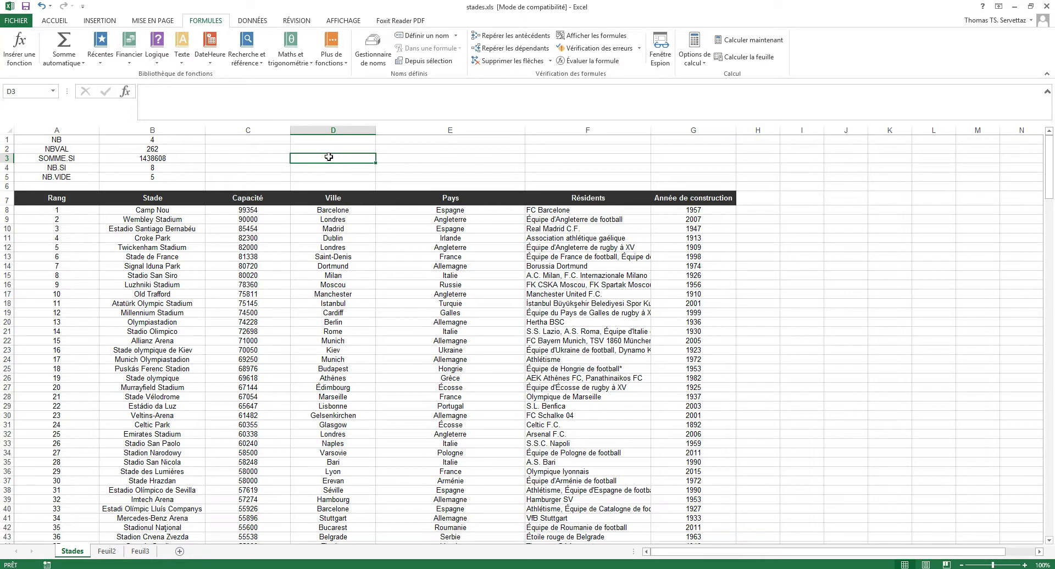